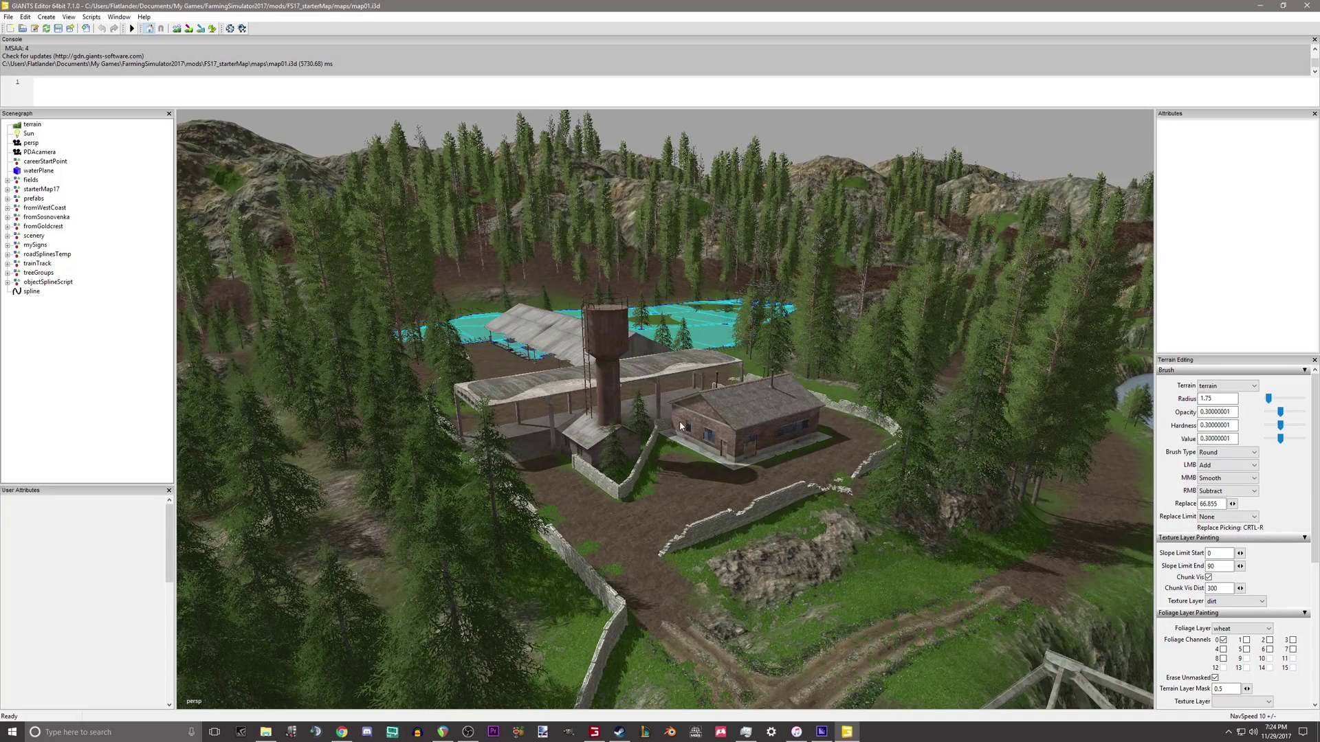
Survey the map from the farmyard across the truss bridge and railway to the rocky lake shore
{"action": "left_click_drag", "start_coordinate": [657, 431], "coordinate": [659, 441], "text": "alt"}
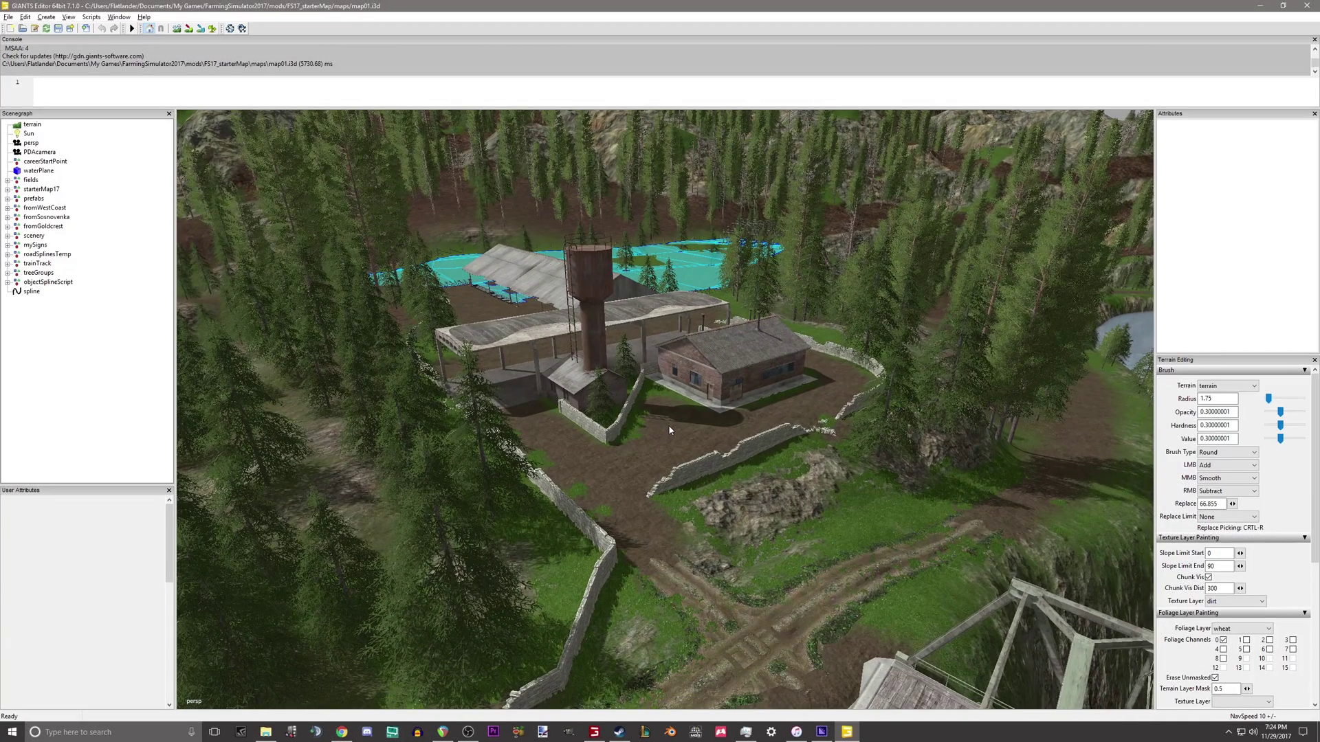
{"action": "middle_click_drag", "start_coordinate": [679, 479], "coordinate": [704, 454], "text": "alt"}
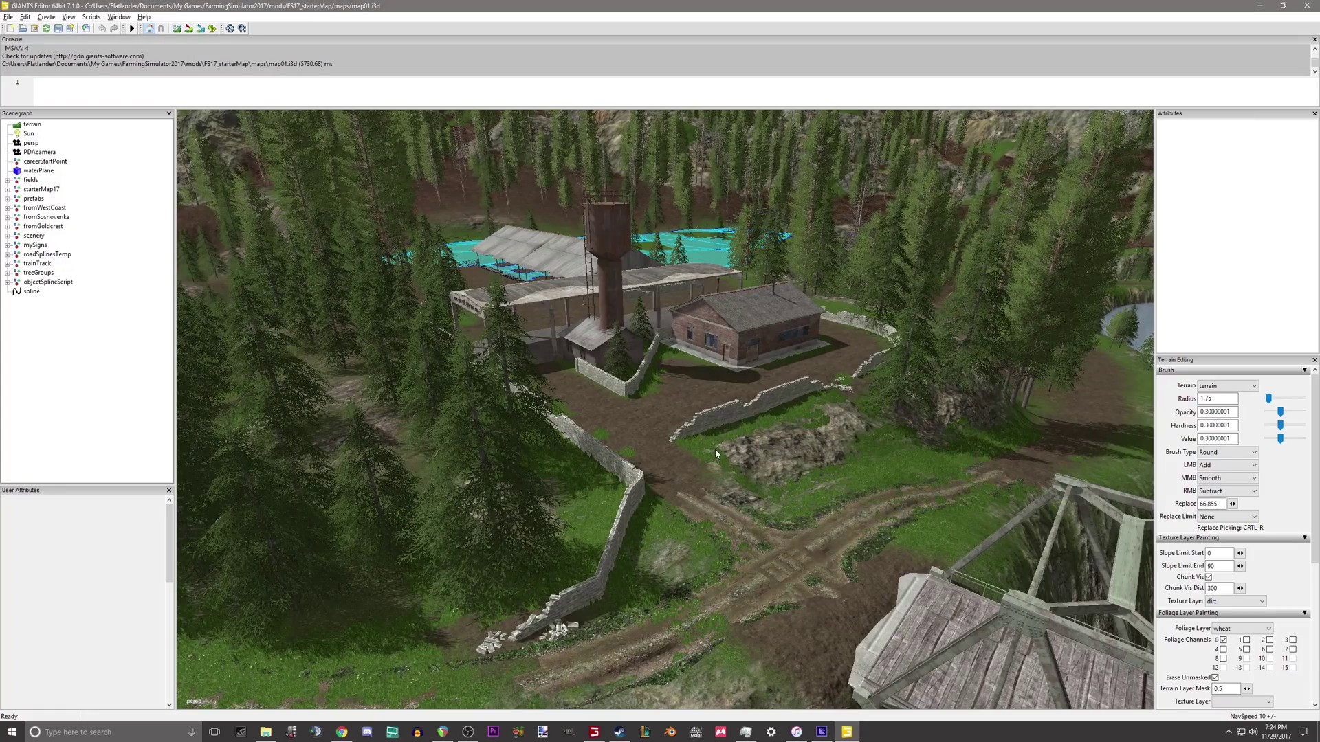
{"action": "scroll", "coordinate": [716, 453], "scroll_direction": "up", "scroll_amount": 3}
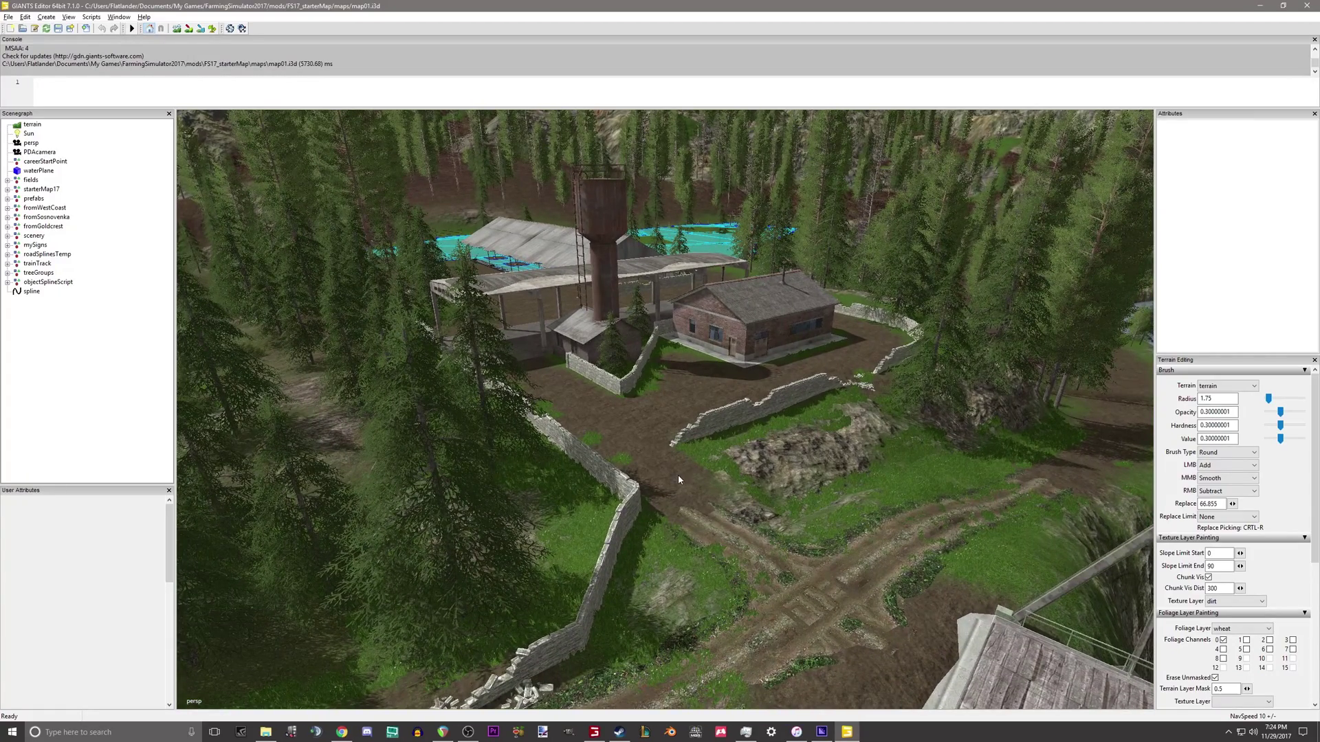
{"action": "right_click_drag", "start_coordinate": [583, 506], "coordinate": [1100, 456]}
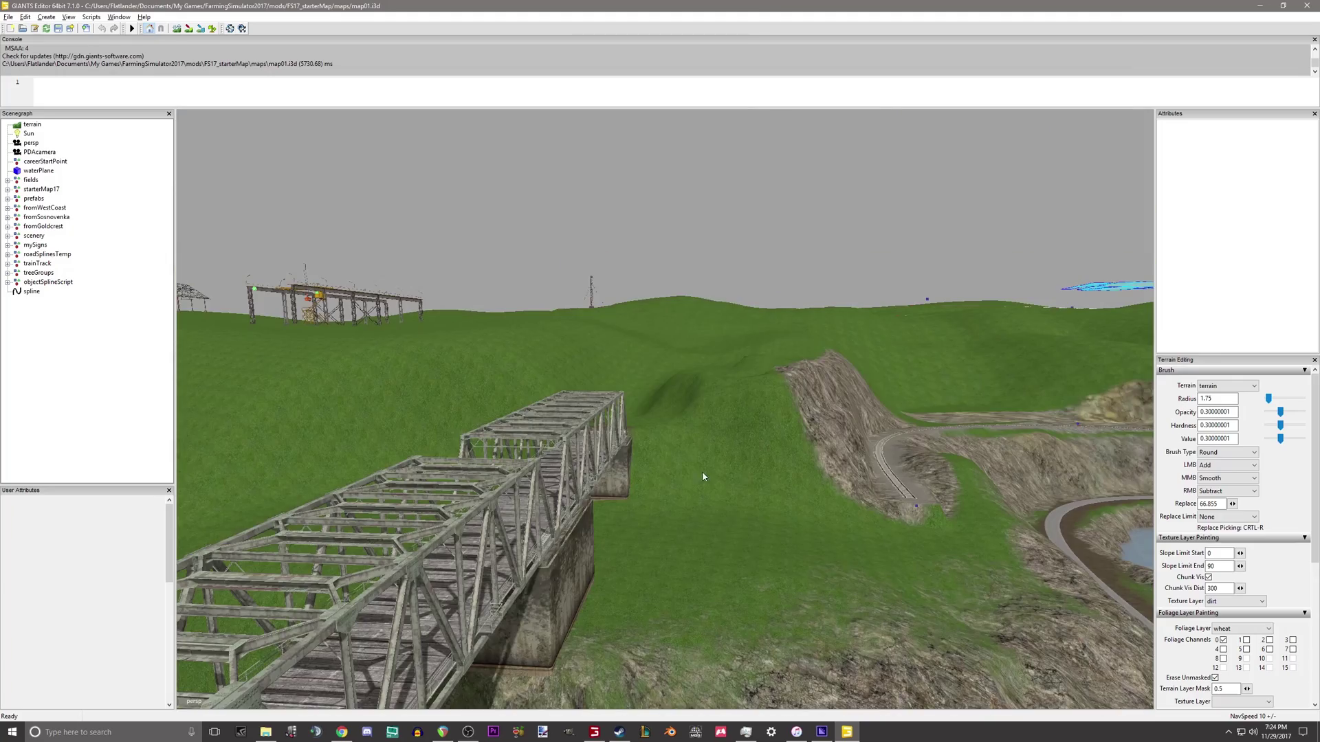
{"action": "right_click_drag", "start_coordinate": [703, 472], "coordinate": [711, 502]}
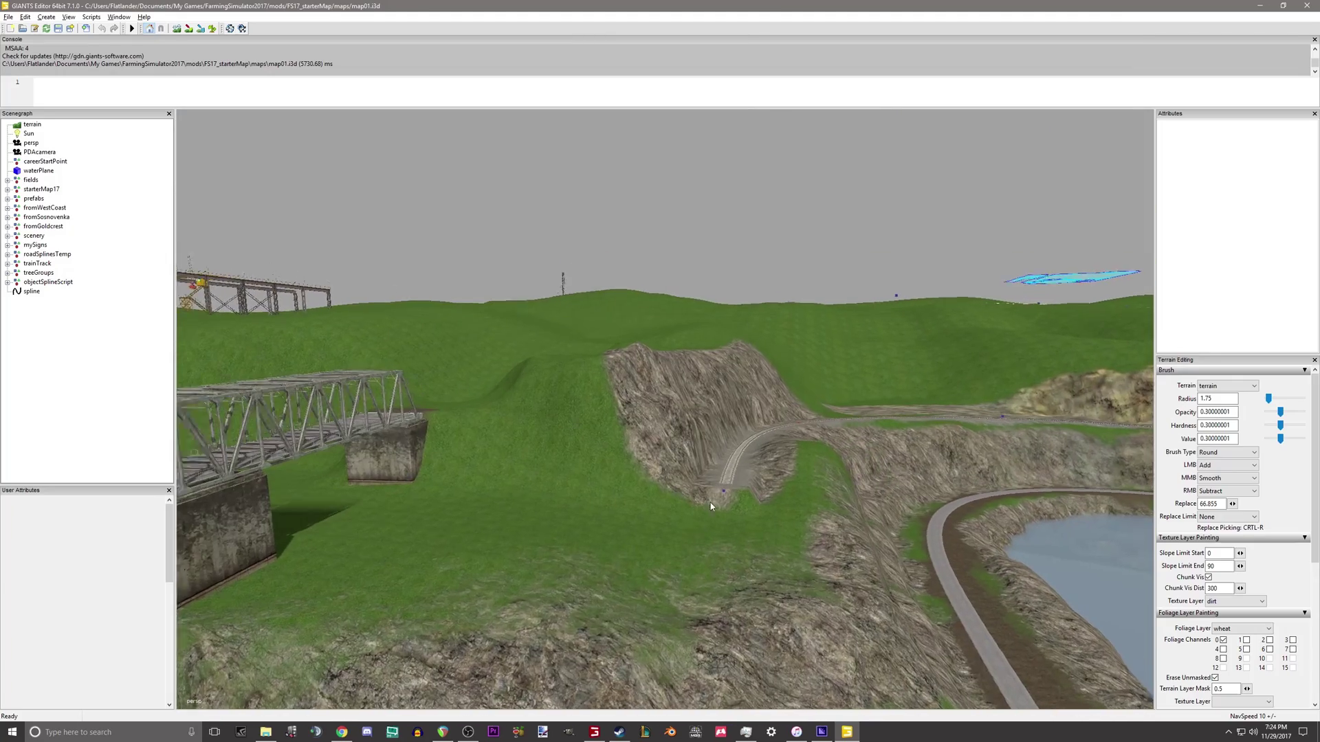
{"action": "left_click_drag", "start_coordinate": [711, 501], "coordinate": [811, 544], "text": "alt"}
{"action": "right_click_drag", "start_coordinate": [798, 511], "coordinate": [686, 404]}
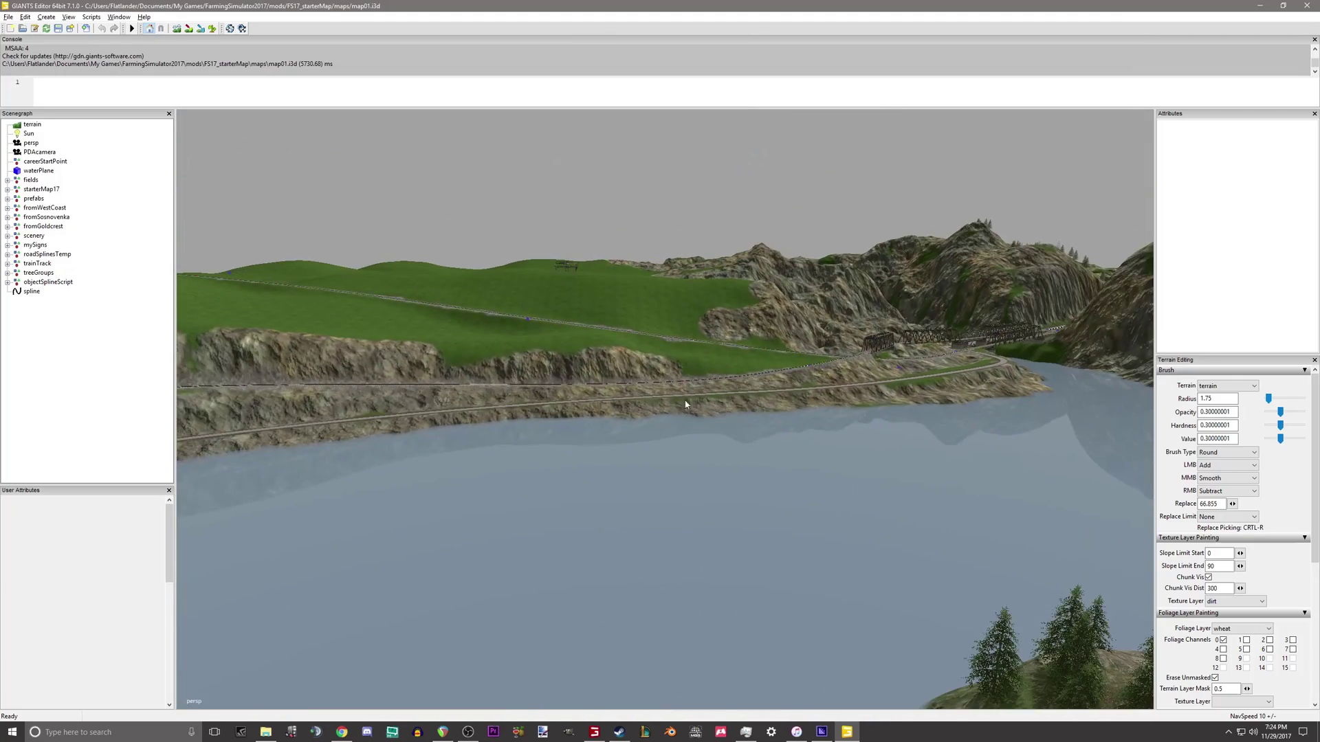
{"action": "left_click_drag", "start_coordinate": [668, 499], "coordinate": [962, 388], "text": "alt"}
{"action": "right_click_drag", "start_coordinate": [962, 389], "coordinate": [593, 331]}
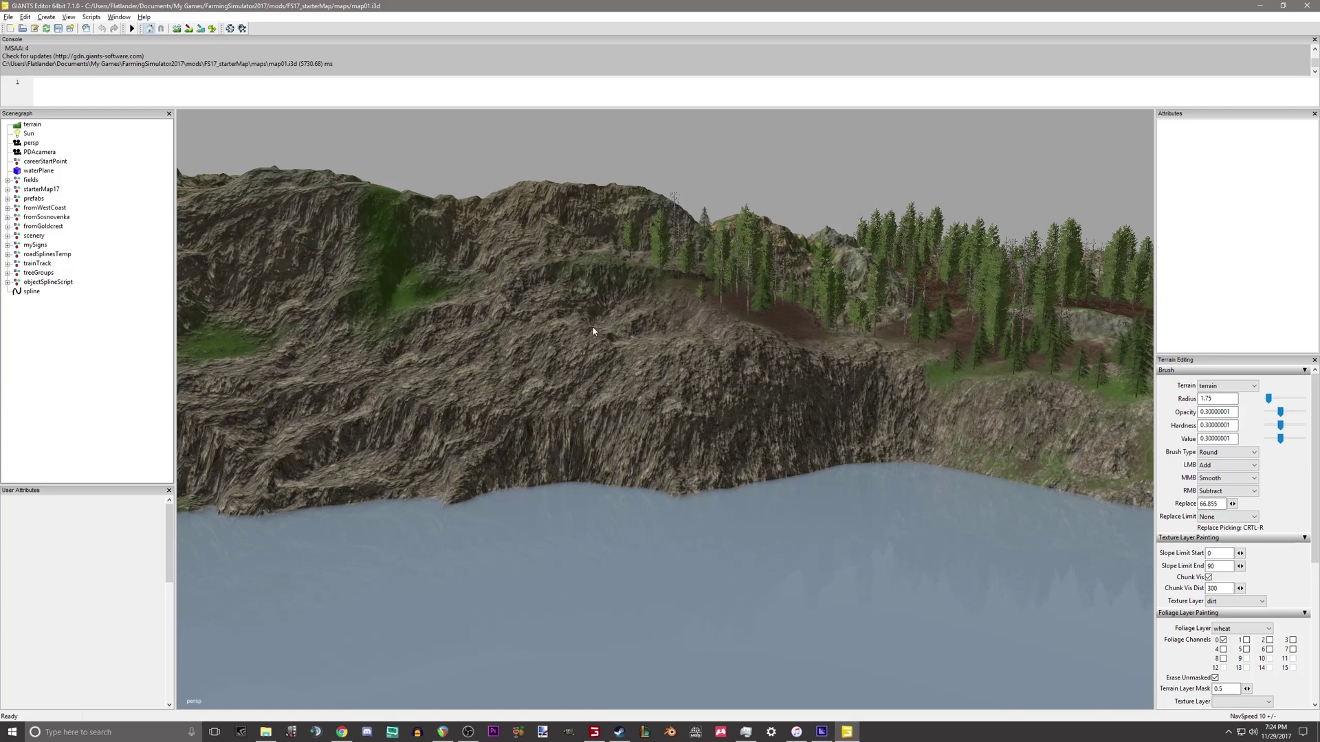
Turn on terrain detail texture painting and examine the texture mix beside the lakeside road near the truss bridges
{"action": "left_click", "coordinate": [212, 29]}
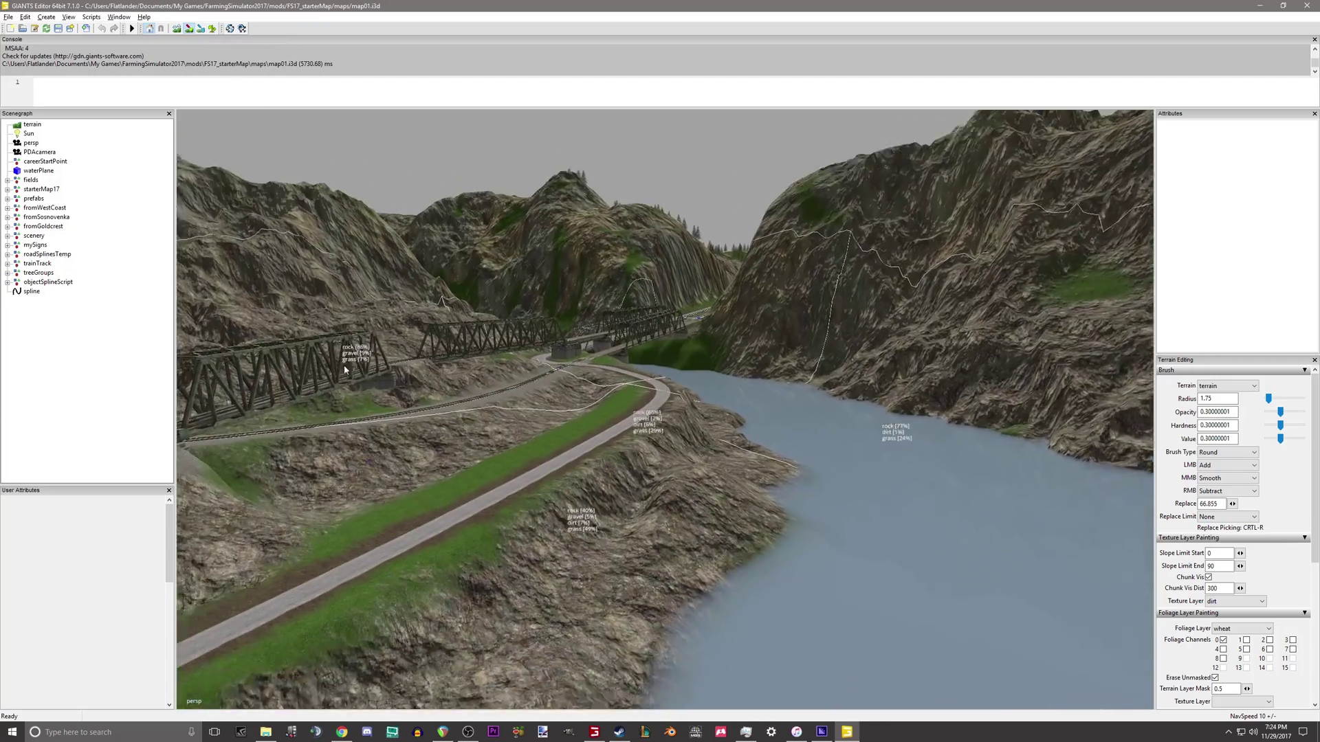
{"action": "key", "text": "w"}
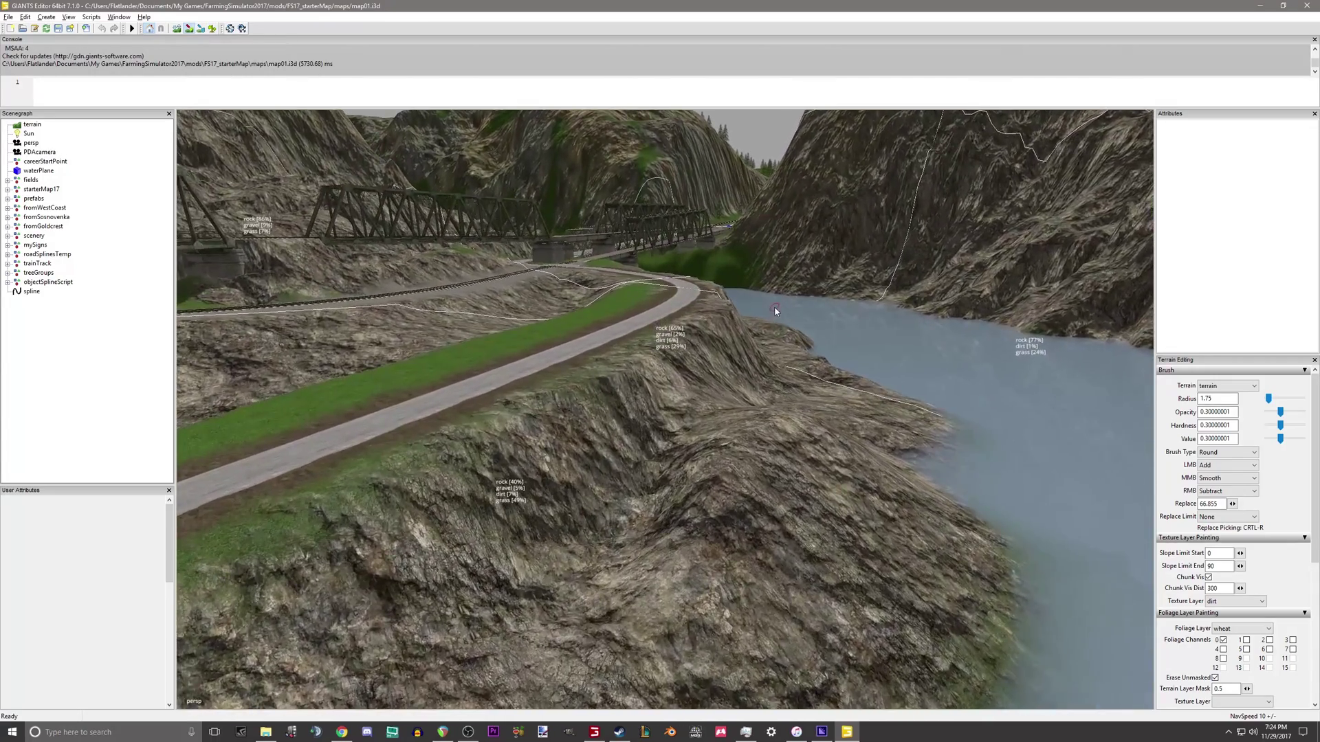
{"action": "left_click_drag", "start_coordinate": [775, 311], "coordinate": [714, 324], "text": "alt"}
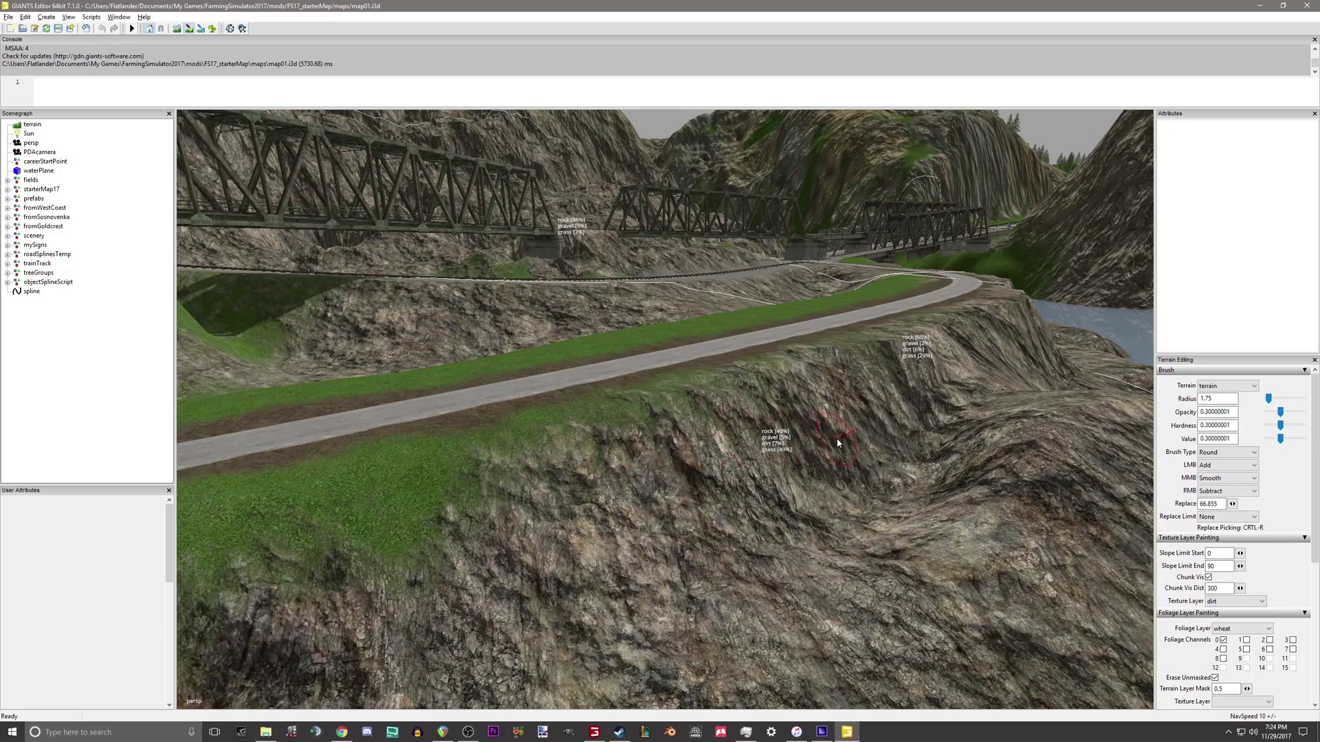
{"action": "mouse_move", "coordinate": [736, 479]}
{"action": "left_mouse_down", "text": "alt"}
{"action": "mouse_move", "coordinate": [548, 480]}
{"action": "mouse_move", "coordinate": [841, 497]}
{"action": "left_mouse_up", "text": "alt"}
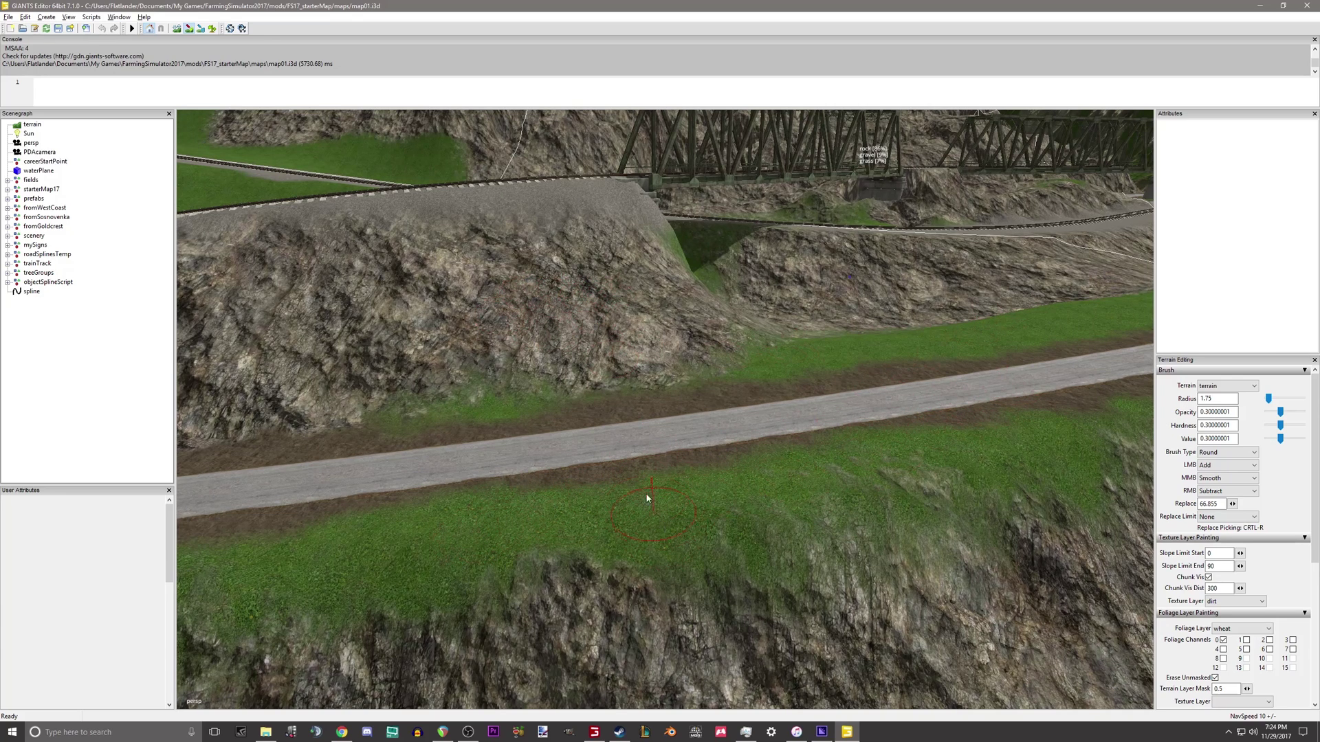
{"action": "mouse_move", "coordinate": [669, 435]}
{"action": "right_mouse_down"}
{"action": "mouse_move", "coordinate": [830, 439]}
{"action": "mouse_move", "coordinate": [616, 391]}
{"action": "right_mouse_up"}
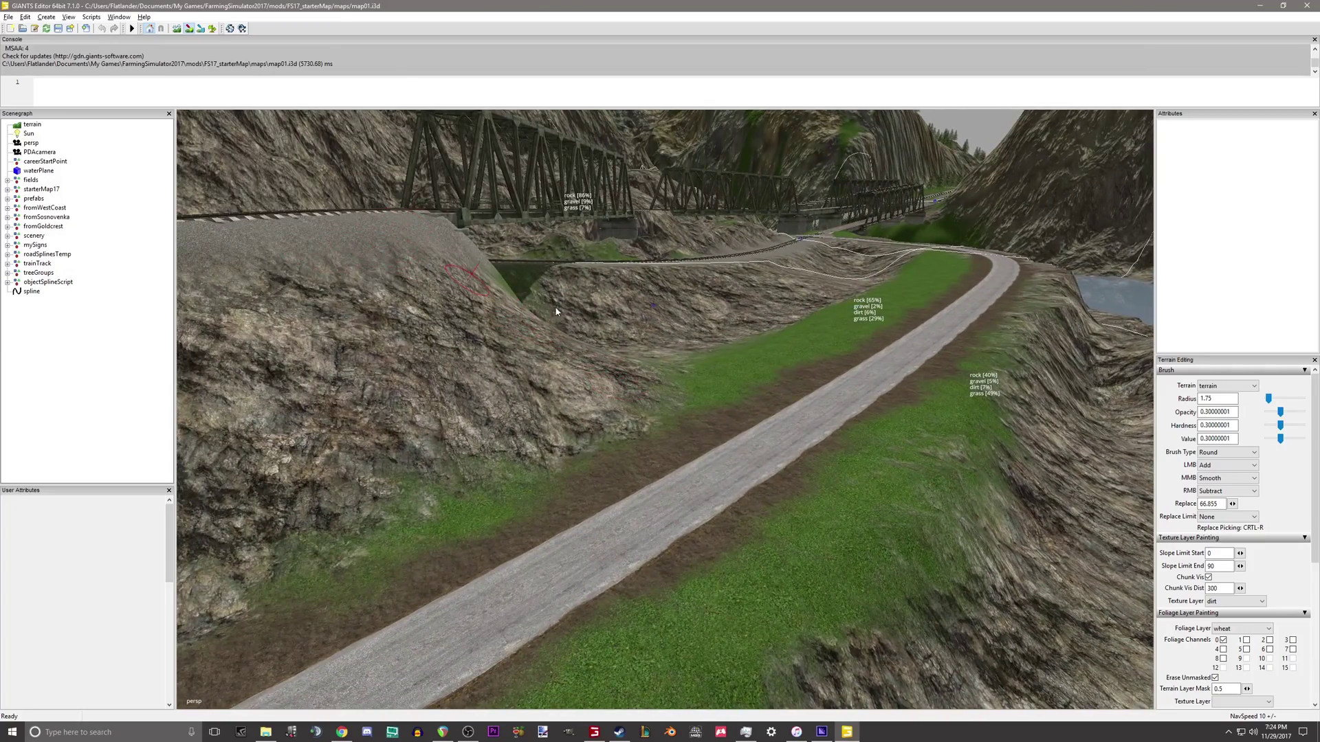
{"action": "middle_click_drag", "start_coordinate": [677, 373], "coordinate": [651, 501], "text": "alt"}
{"action": "scroll", "coordinate": [710, 363], "scroll_direction": "up", "scroll_amount": 3}
Examine the rock, gravel, dirt and grass texture blending on the slopes between the lakeside road and the railway
{"action": "left_click_drag", "start_coordinate": [711, 363], "coordinate": [789, 649], "text": "alt"}
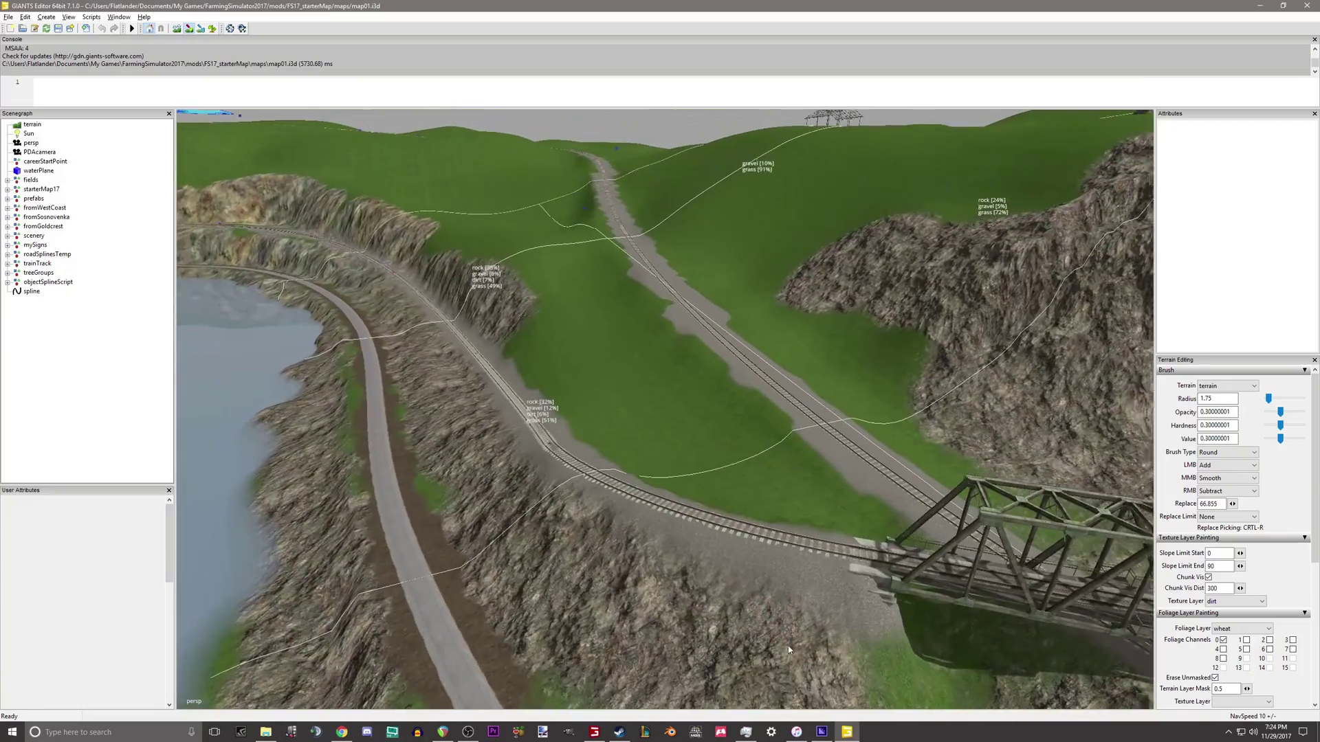
{"action": "mouse_move", "coordinate": [789, 649]}
{"action": "right_mouse_down"}
{"action": "mouse_move", "coordinate": [760, 423]}
{"action": "mouse_move", "coordinate": [633, 442]}
{"action": "mouse_move", "coordinate": [672, 442]}
{"action": "mouse_move", "coordinate": [878, 313]}
{"action": "mouse_move", "coordinate": [650, 389]}
{"action": "mouse_move", "coordinate": [684, 339]}
{"action": "mouse_move", "coordinate": [731, 386]}
{"action": "mouse_move", "coordinate": [716, 388]}
{"action": "right_mouse_up"}
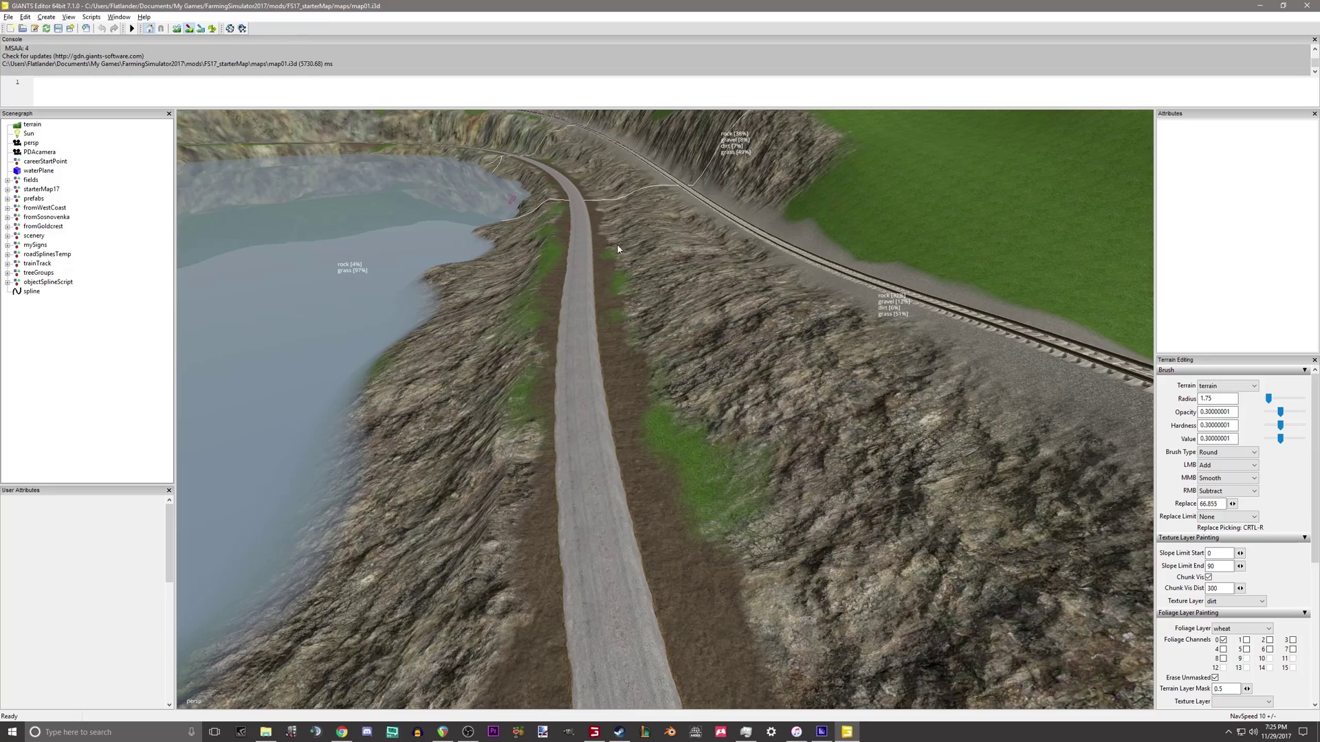
{"action": "left_click_drag", "start_coordinate": [808, 391], "coordinate": [713, 341], "text": "alt"}
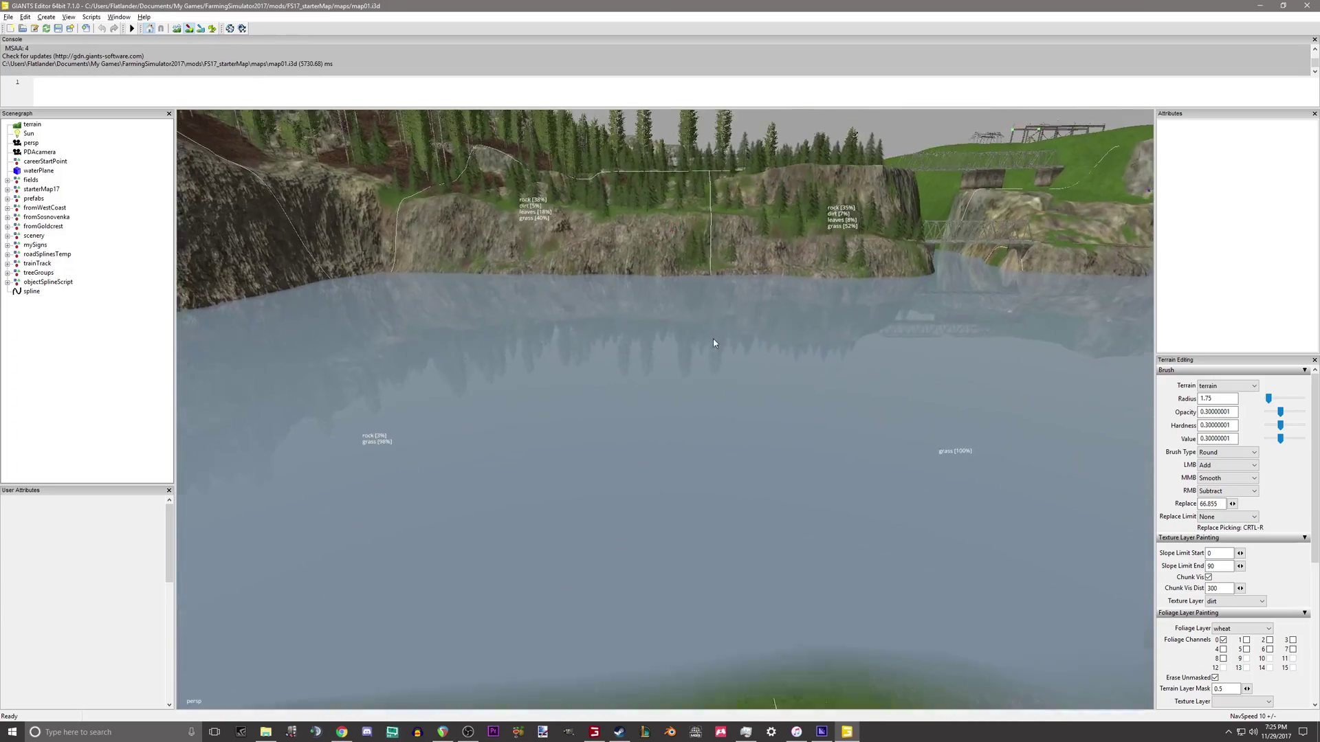
{"action": "mouse_move", "coordinate": [713, 342]}
{"action": "middle_mouse_down", "text": "alt"}
{"action": "mouse_move", "coordinate": [628, 625]}
{"action": "mouse_move", "coordinate": [632, 680]}
{"action": "mouse_move", "coordinate": [429, 641]}
{"action": "mouse_move", "coordinate": [481, 522]}
{"action": "mouse_move", "coordinate": [808, 115]}
{"action": "mouse_move", "coordinate": [825, 113]}
{"action": "middle_mouse_up", "text": "alt"}
{"action": "scroll", "coordinate": [808, 115], "scroll_direction": "up", "scroll_amount": 2}
{"action": "left_click_drag", "start_coordinate": [825, 113], "coordinate": [698, 258], "text": "alt"}
{"action": "middle_click_drag", "start_coordinate": [699, 258], "coordinate": [736, 268], "text": "alt"}
{"action": "right_click_drag", "start_coordinate": [761, 265], "coordinate": [736, 316], "text": "alt"}
{"action": "middle_click_drag", "start_coordinate": [737, 315], "coordinate": [730, 387], "text": "alt"}
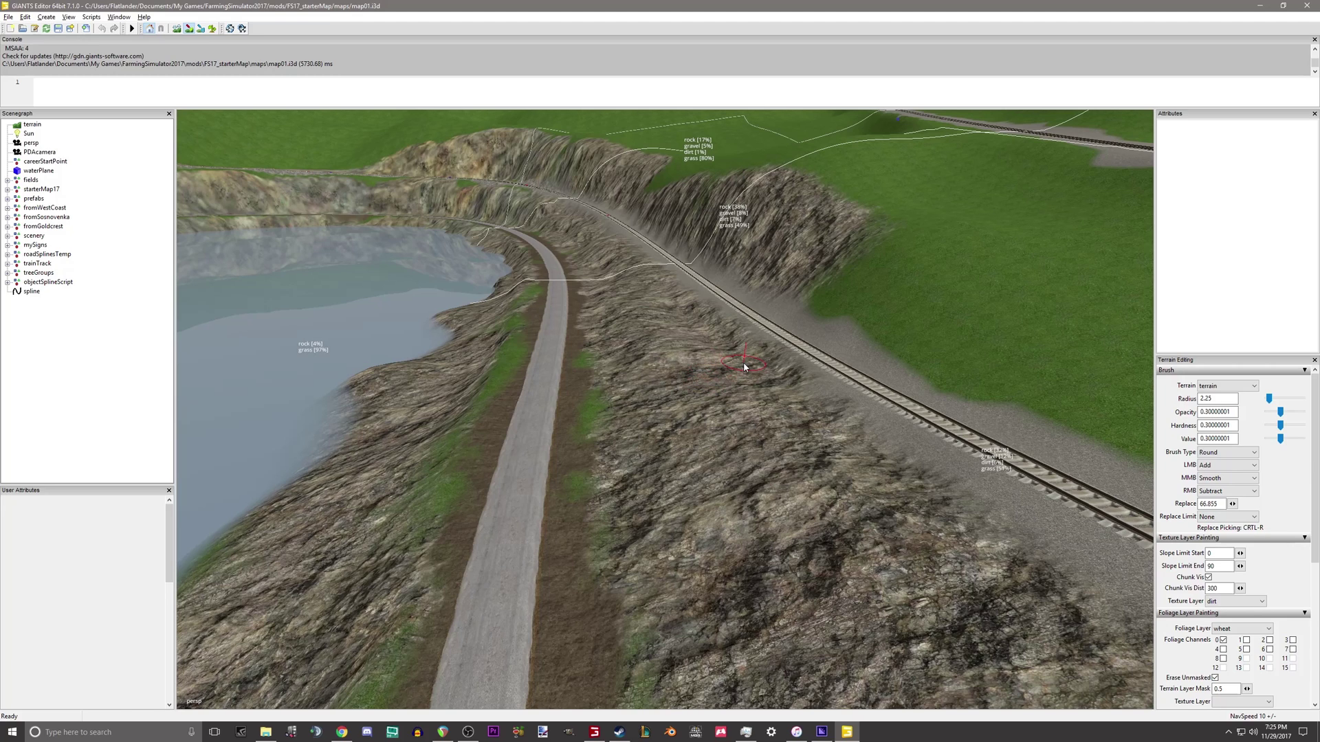
Switch to terrain foliage painting with the grass foliage layer, channels 1 and 6, masked to the grass texture layer
{"action": "scroll", "coordinate": [1185, 609], "scroll_direction": "down", "scroll_amount": 5}
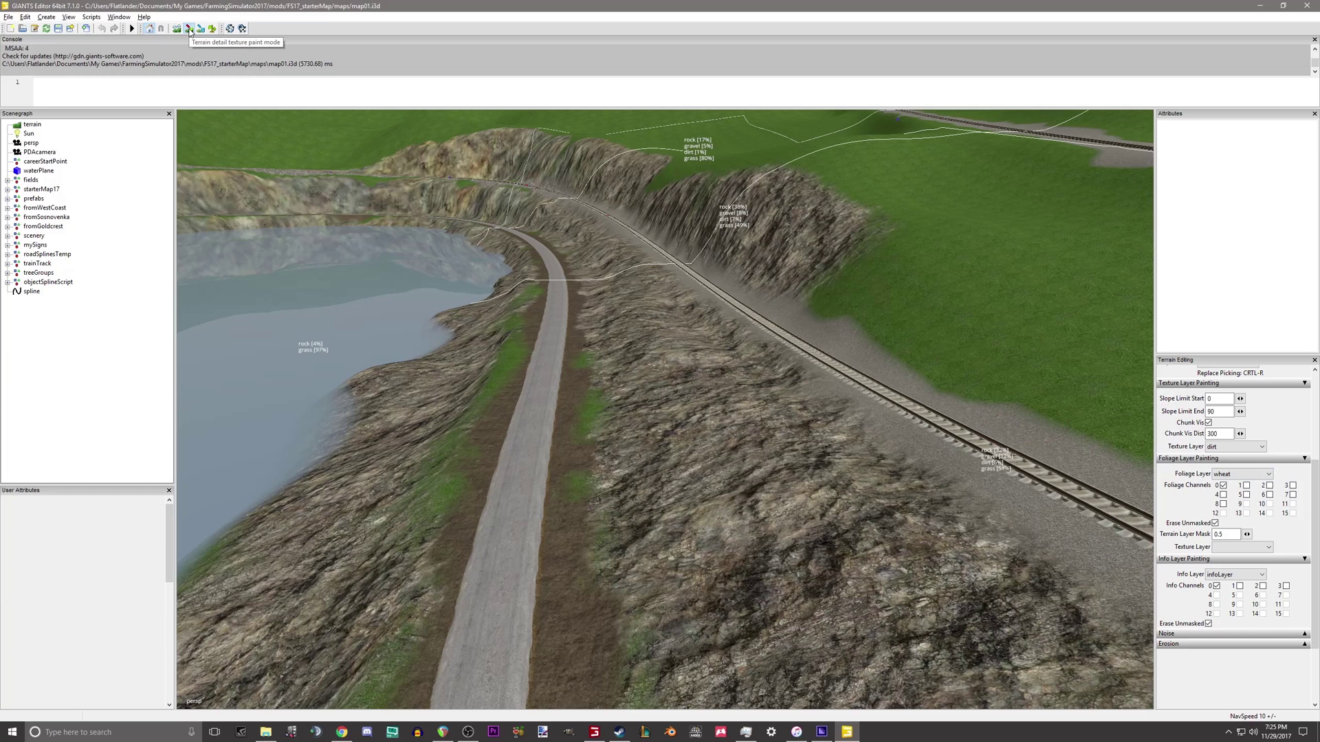
{"action": "left_click", "coordinate": [212, 29]}
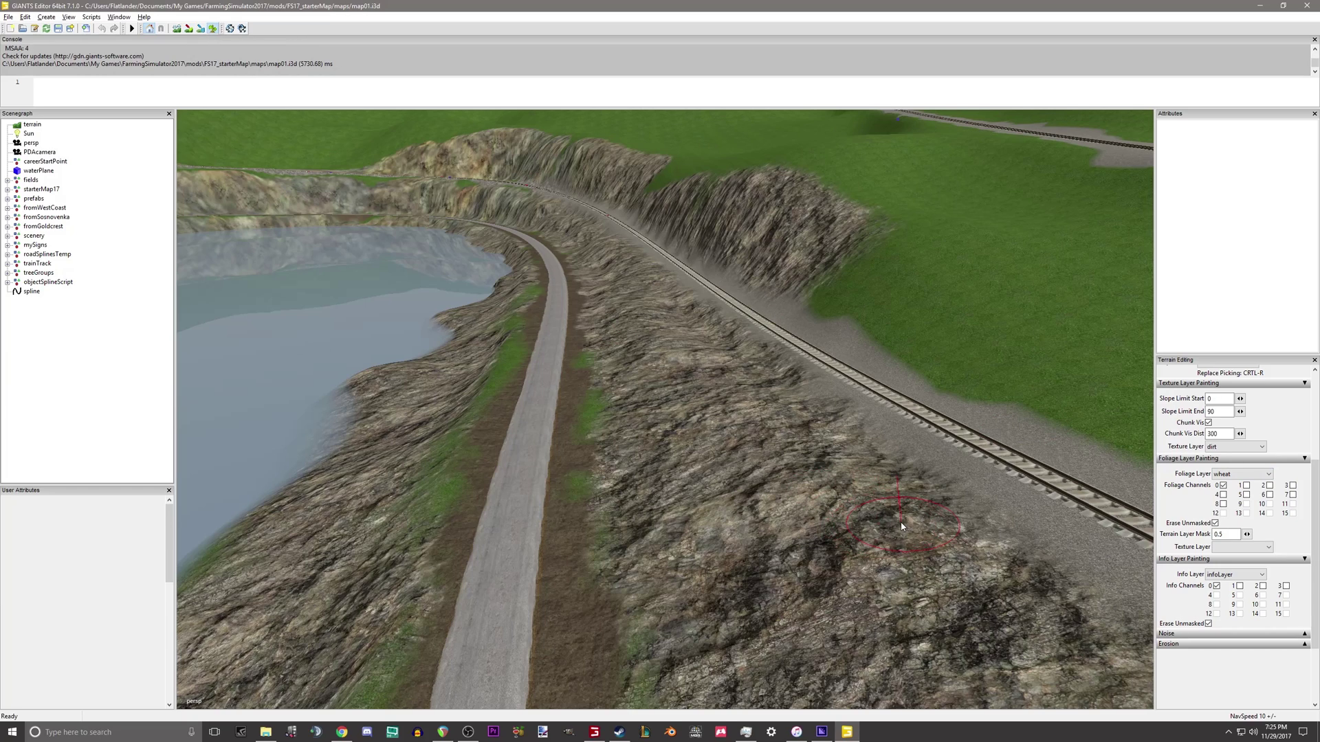
{"action": "left_click", "coordinate": [1218, 477]}
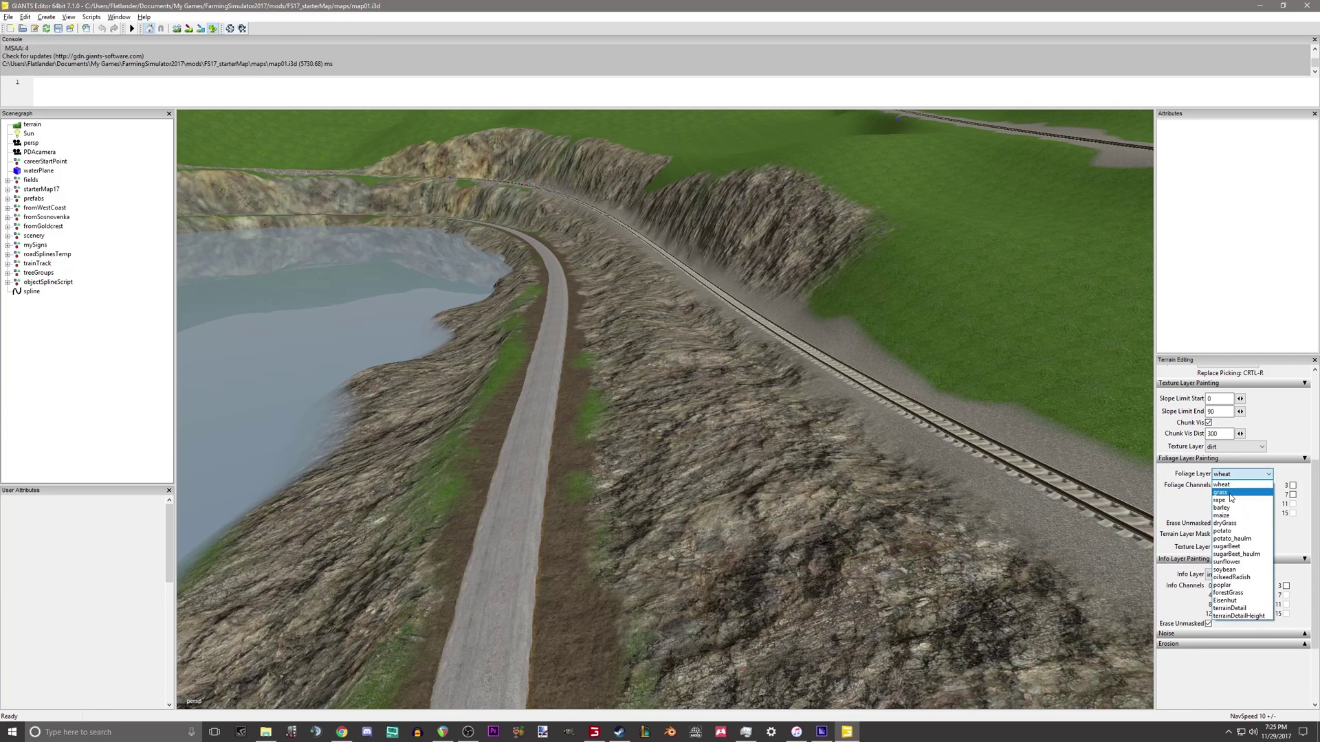
{"action": "left_click", "coordinate": [1230, 502]}
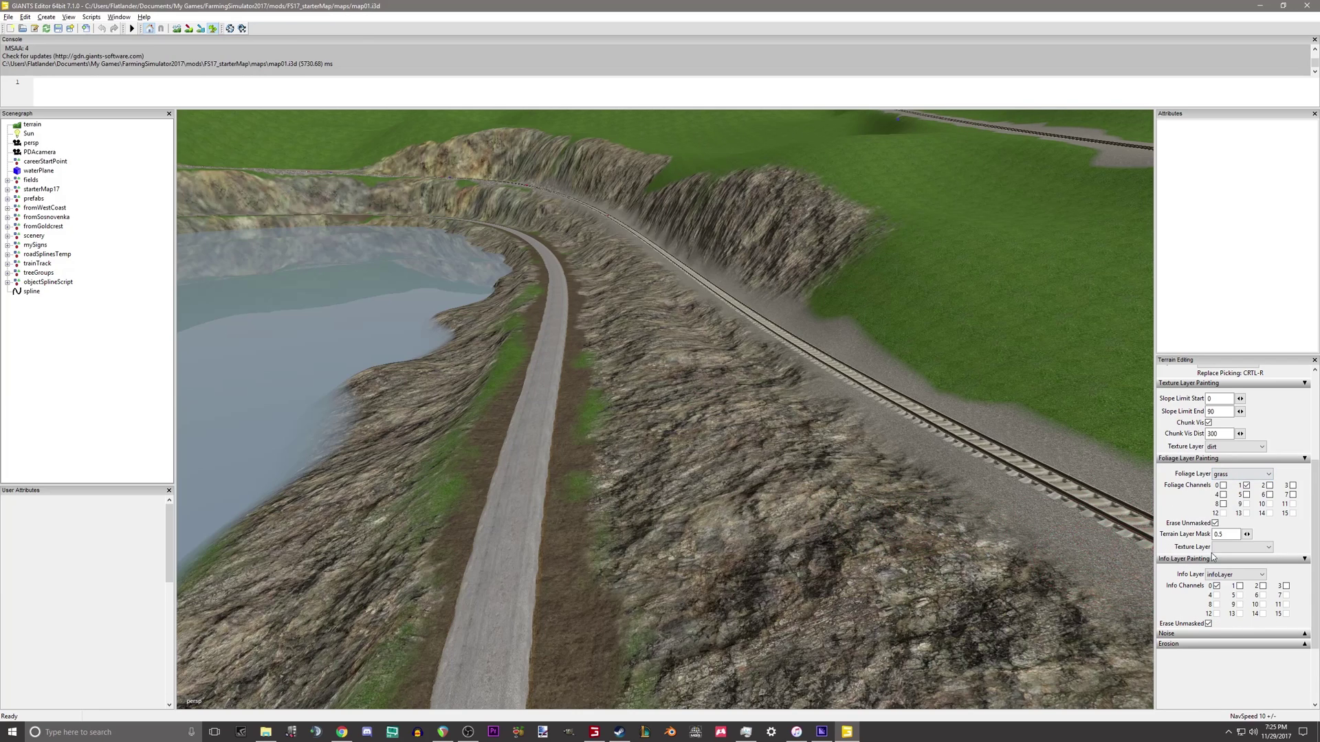
{"action": "left_click", "coordinate": [1234, 547]}
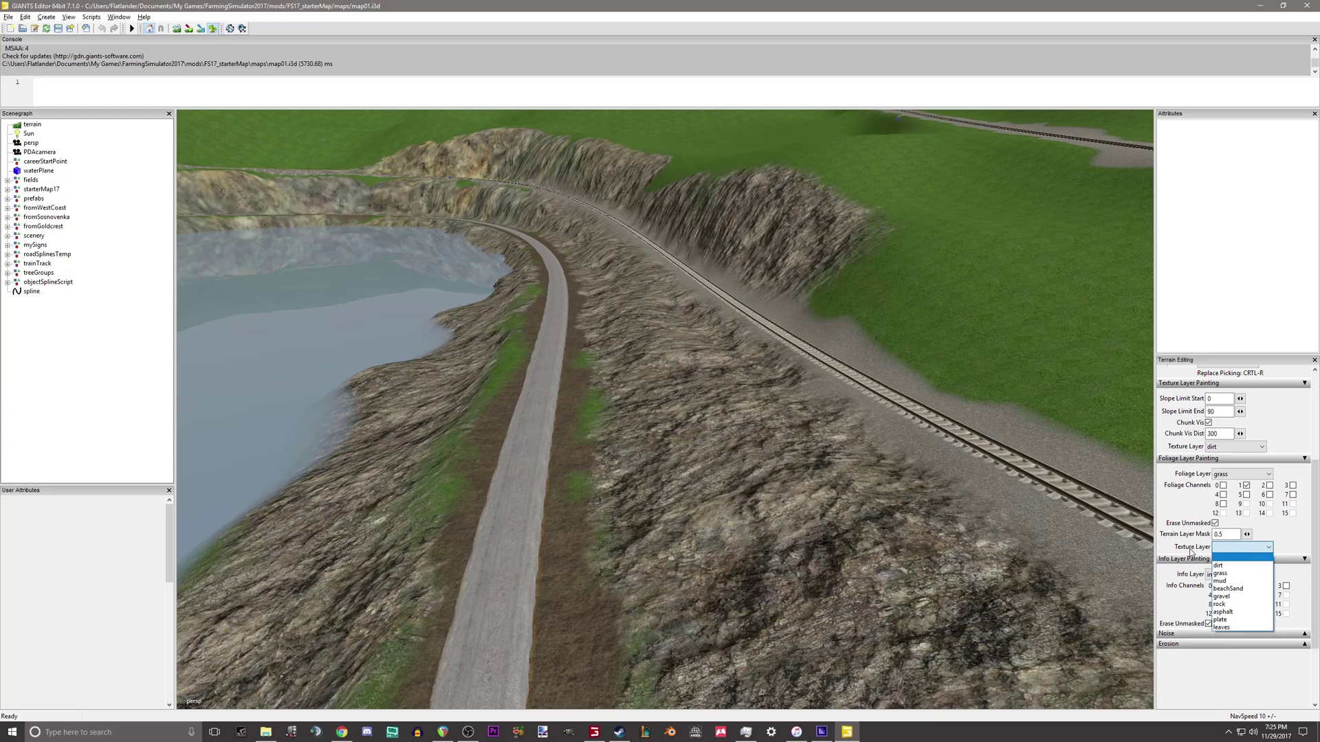
{"action": "left_click", "coordinate": [1220, 573]}
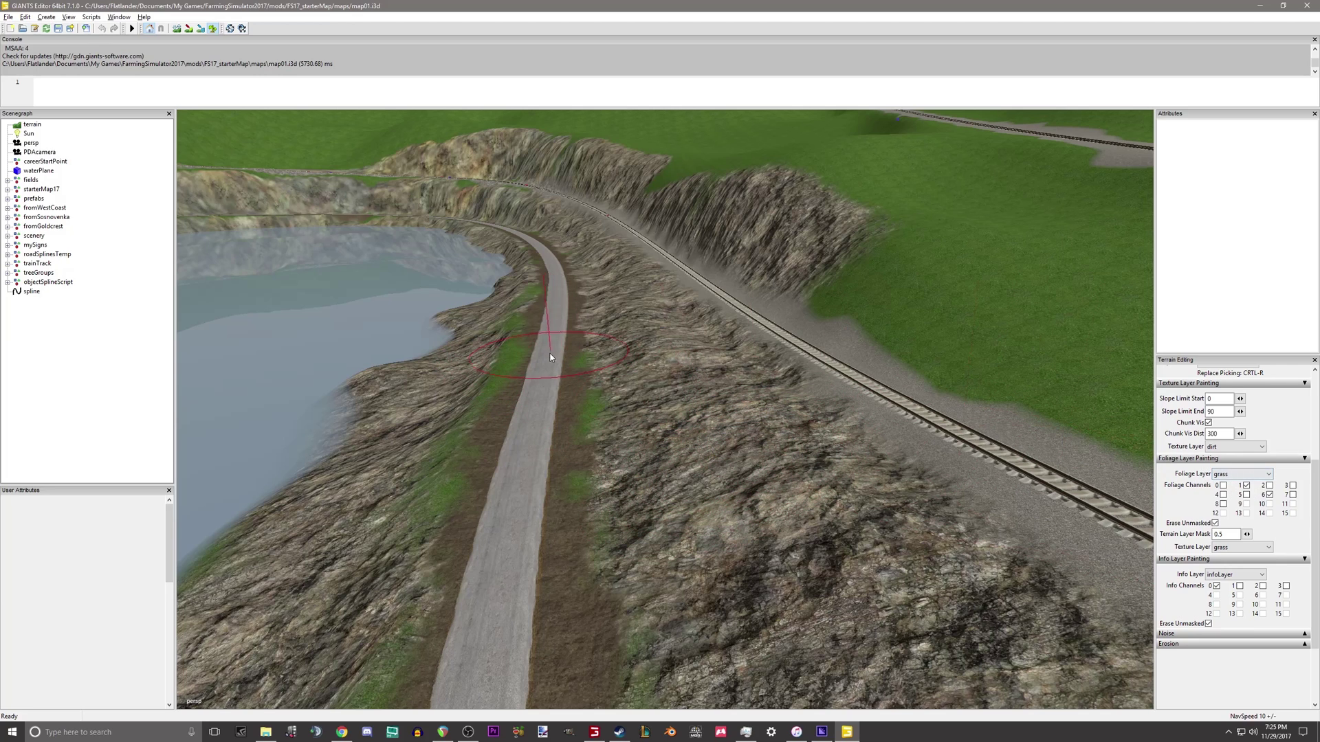
Paint grass foliage over the green field beside the railway and along both verges of the lakeside road
{"action": "scroll", "coordinate": [569, 442], "scroll_direction": "up", "scroll_amount": 1}
{"action": "mouse_move", "coordinate": [551, 435]}
{"action": "middle_mouse_down", "text": "alt"}
{"action": "mouse_move", "coordinate": [618, 420]}
{"action": "mouse_move", "coordinate": [604, 417]}
{"action": "middle_mouse_up", "text": "alt"}
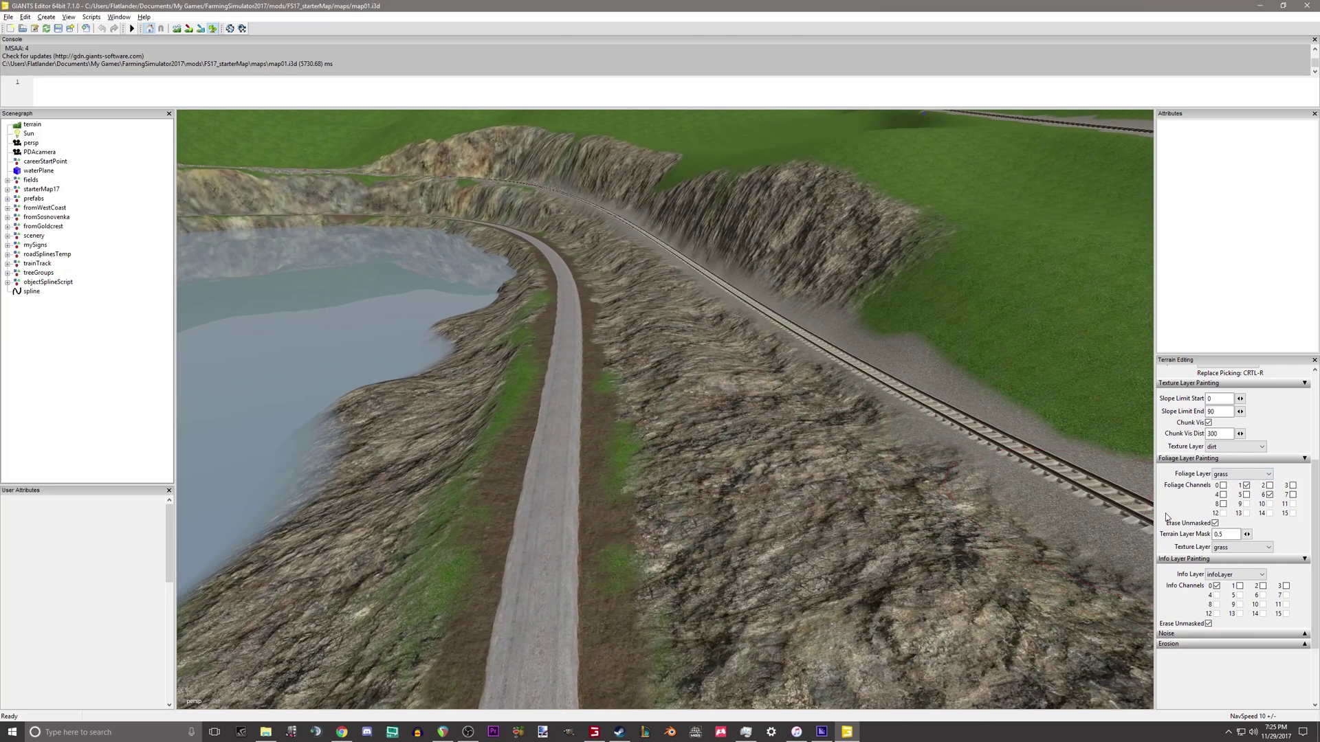
{"action": "mouse_move", "coordinate": [1142, 517]}
{"action": "middle_mouse_down", "text": "alt"}
{"action": "mouse_move", "coordinate": [894, 467]}
{"action": "mouse_move", "coordinate": [833, 419]}
{"action": "middle_mouse_up", "text": "alt"}
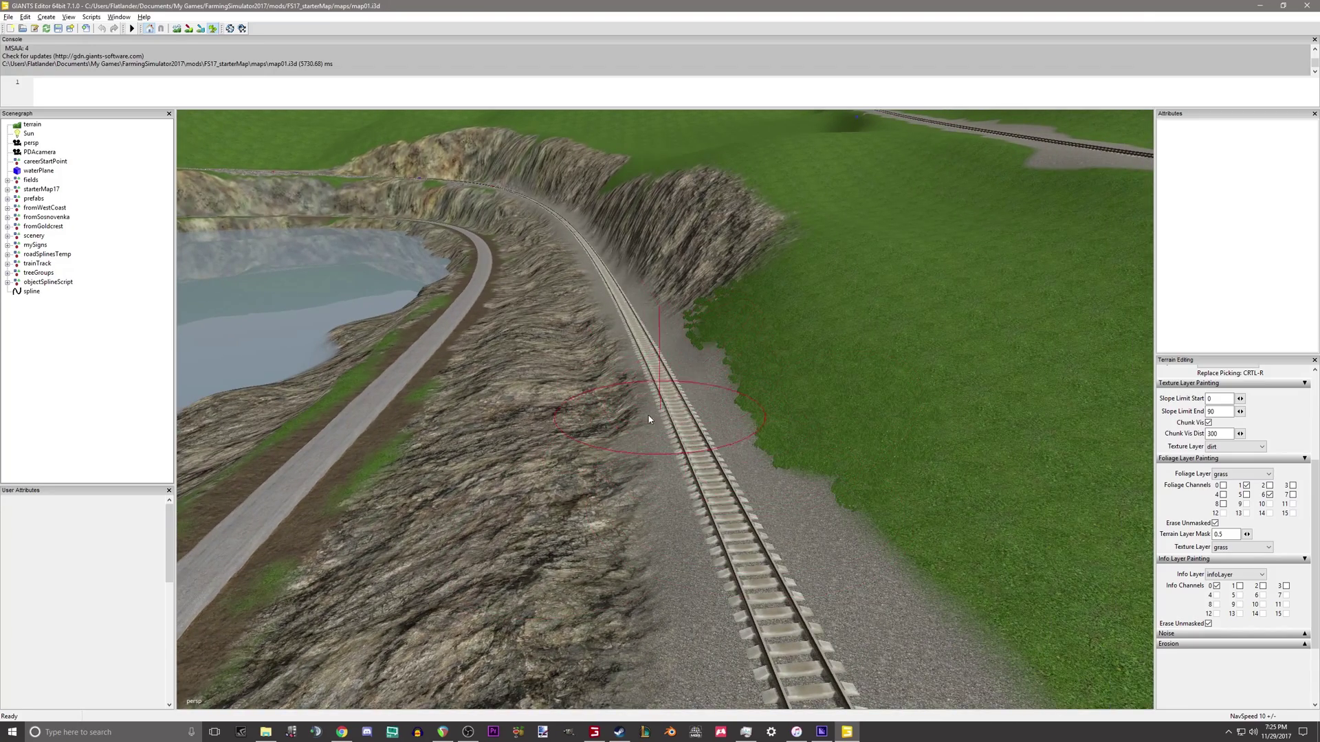
{"action": "middle_click_drag", "start_coordinate": [613, 396], "coordinate": [538, 456], "text": "alt"}
{"action": "left_click_drag", "start_coordinate": [538, 457], "coordinate": [548, 349]}
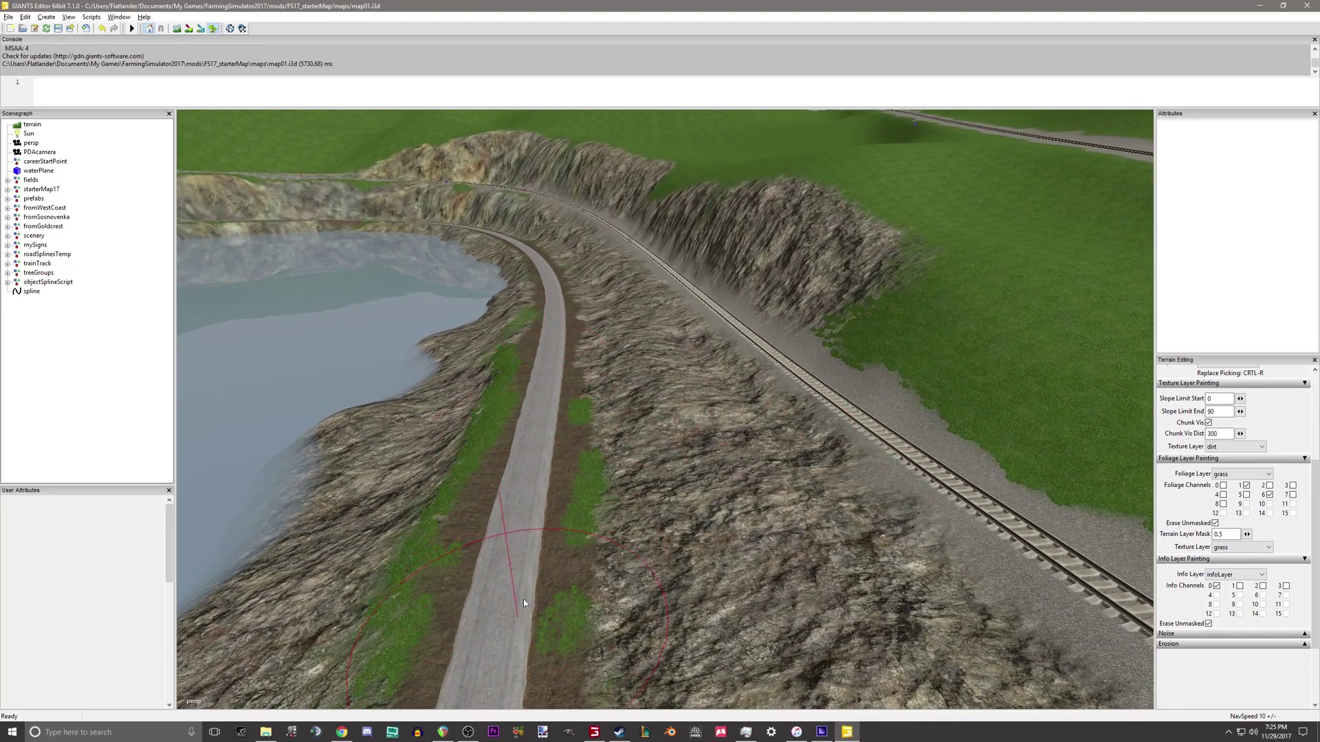
{"action": "mouse_move", "coordinate": [522, 600]}
{"action": "middle_mouse_down"}
{"action": "mouse_move", "coordinate": [587, 528]}
{"action": "mouse_move", "coordinate": [613, 459]}
{"action": "mouse_move", "coordinate": [657, 633]}
{"action": "middle_mouse_up"}
{"action": "mouse_move", "coordinate": [649, 507]}
{"action": "middle_mouse_down", "text": "alt"}
{"action": "mouse_move", "coordinate": [616, 460]}
{"action": "mouse_move", "coordinate": [456, 436]}
{"action": "middle_mouse_up", "text": "alt"}
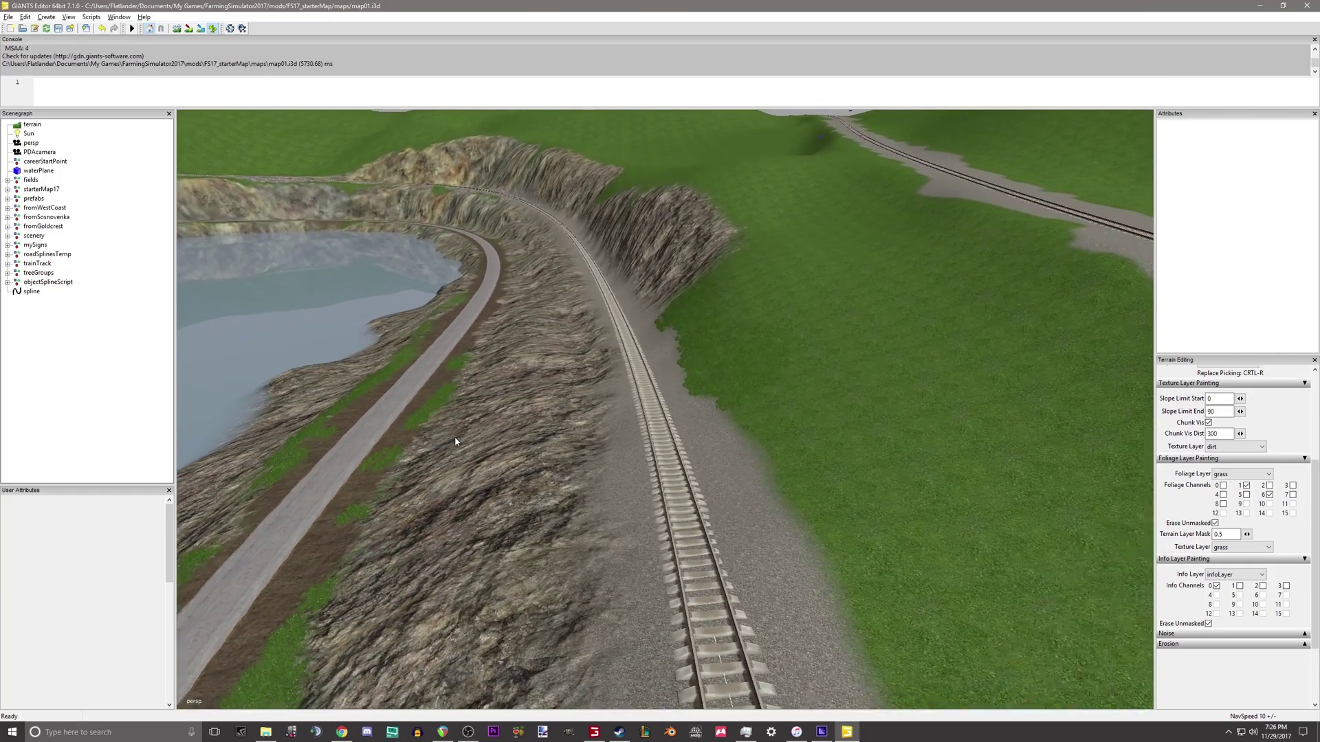
{"action": "middle_click_drag", "start_coordinate": [713, 306], "coordinate": [872, 430]}
{"action": "scroll", "coordinate": [872, 430], "scroll_direction": "up", "scroll_amount": 2}
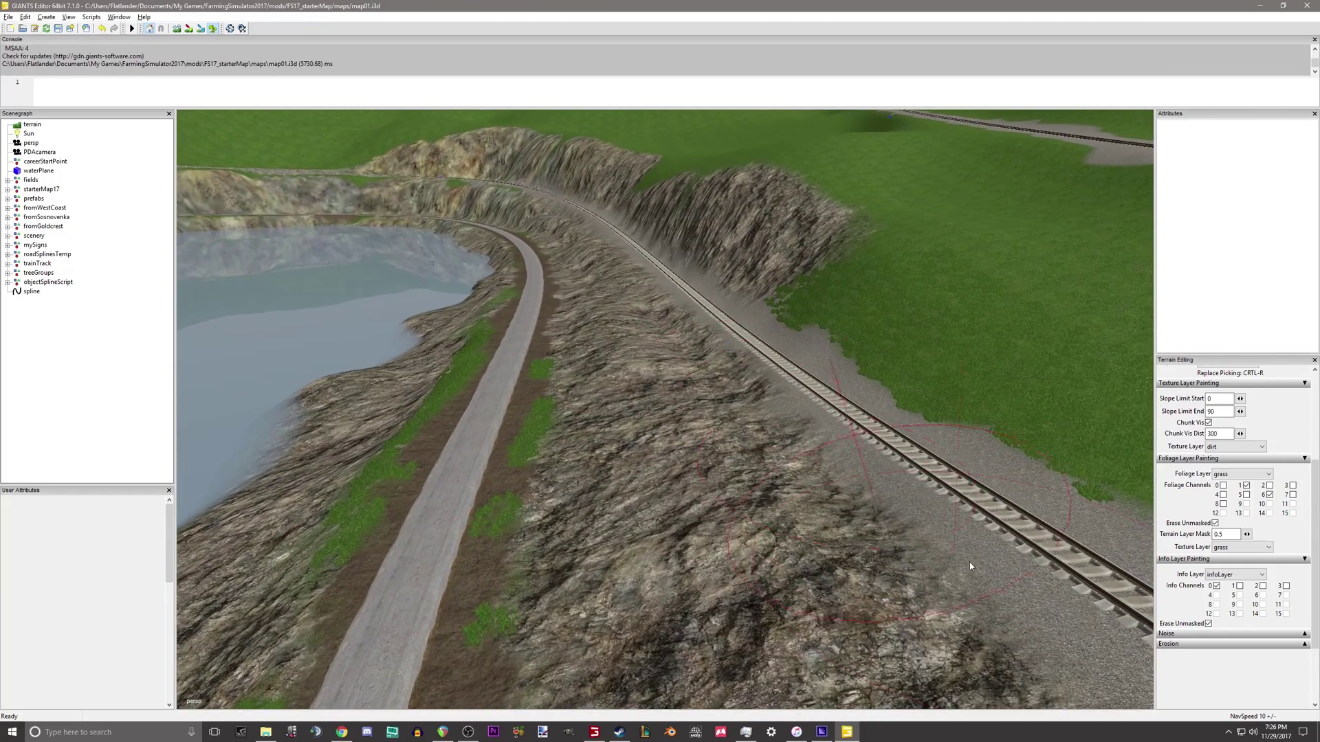
Set the terrain layer mask to 0.1 and paint grass foliage over the verges of the road leading to the bridges
{"action": "double_click", "coordinate": [1227, 533]}
{"action": "type", "text": "4"}
{"action": "left_click_drag", "start_coordinate": [873, 512], "coordinate": [1198, 505], "text": "alt"}
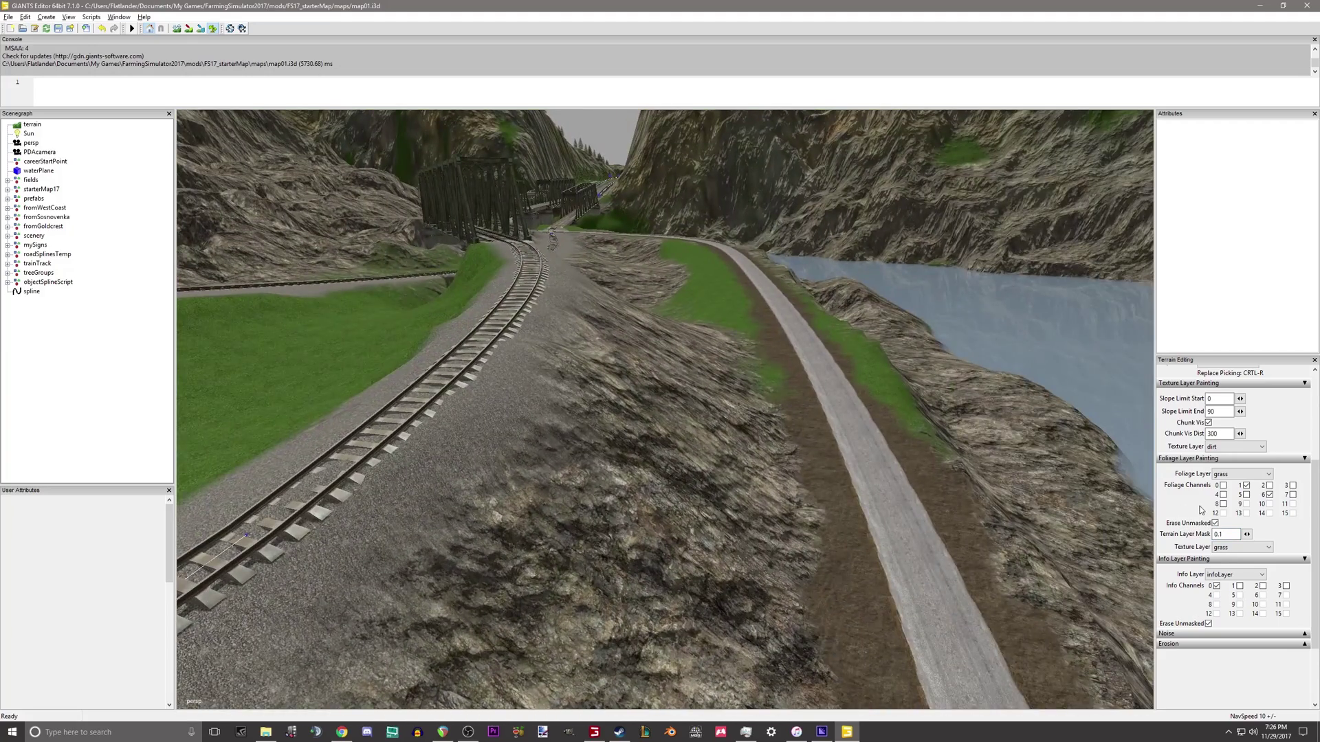
{"action": "mouse_move", "coordinate": [1007, 505]}
{"action": "middle_mouse_down", "text": "alt"}
{"action": "mouse_move", "coordinate": [893, 540]}
{"action": "mouse_move", "coordinate": [791, 523]}
{"action": "mouse_move", "coordinate": [739, 471]}
{"action": "middle_mouse_up", "text": "alt"}
{"action": "scroll", "coordinate": [791, 522], "scroll_direction": "up", "scroll_amount": 3}
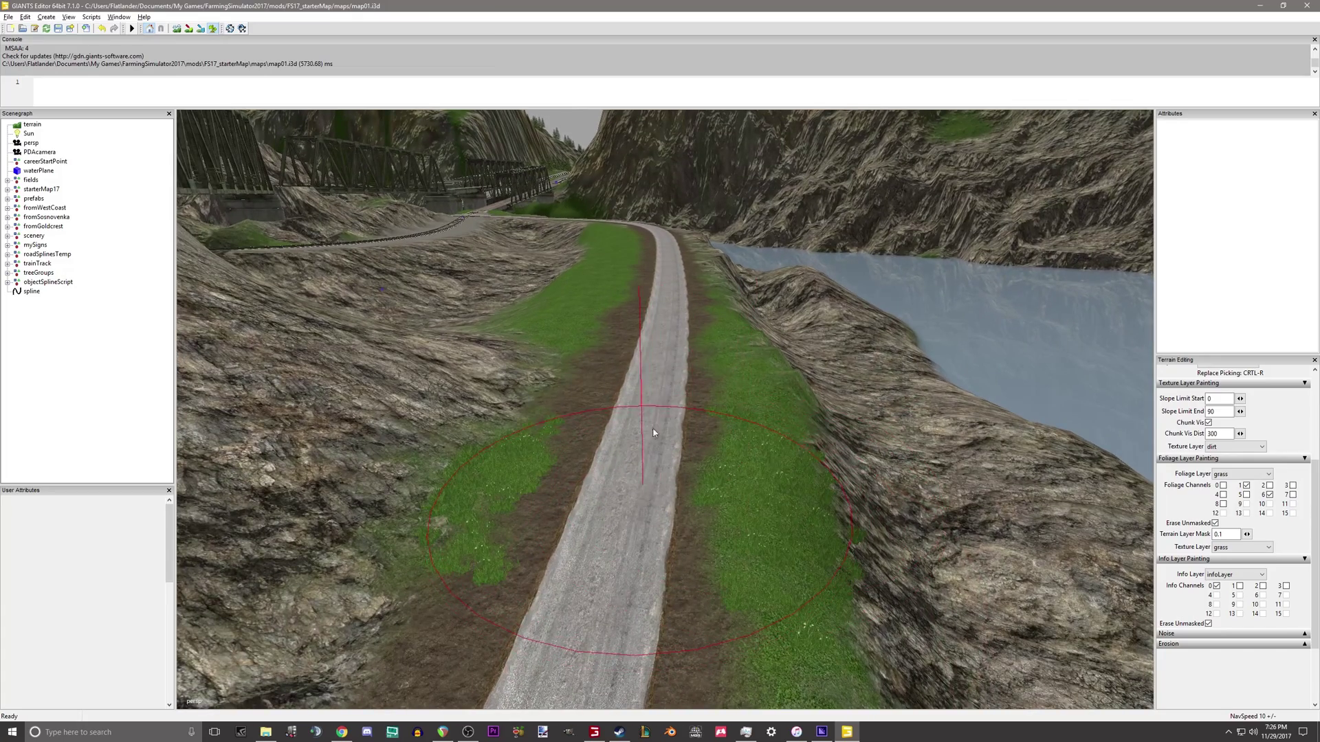
{"action": "left_click_drag", "start_coordinate": [653, 433], "coordinate": [651, 447]}
{"action": "middle_click_drag", "start_coordinate": [652, 447], "coordinate": [560, 459], "text": "alt"}
{"action": "scroll", "coordinate": [560, 459], "scroll_direction": "up", "scroll_amount": 2}
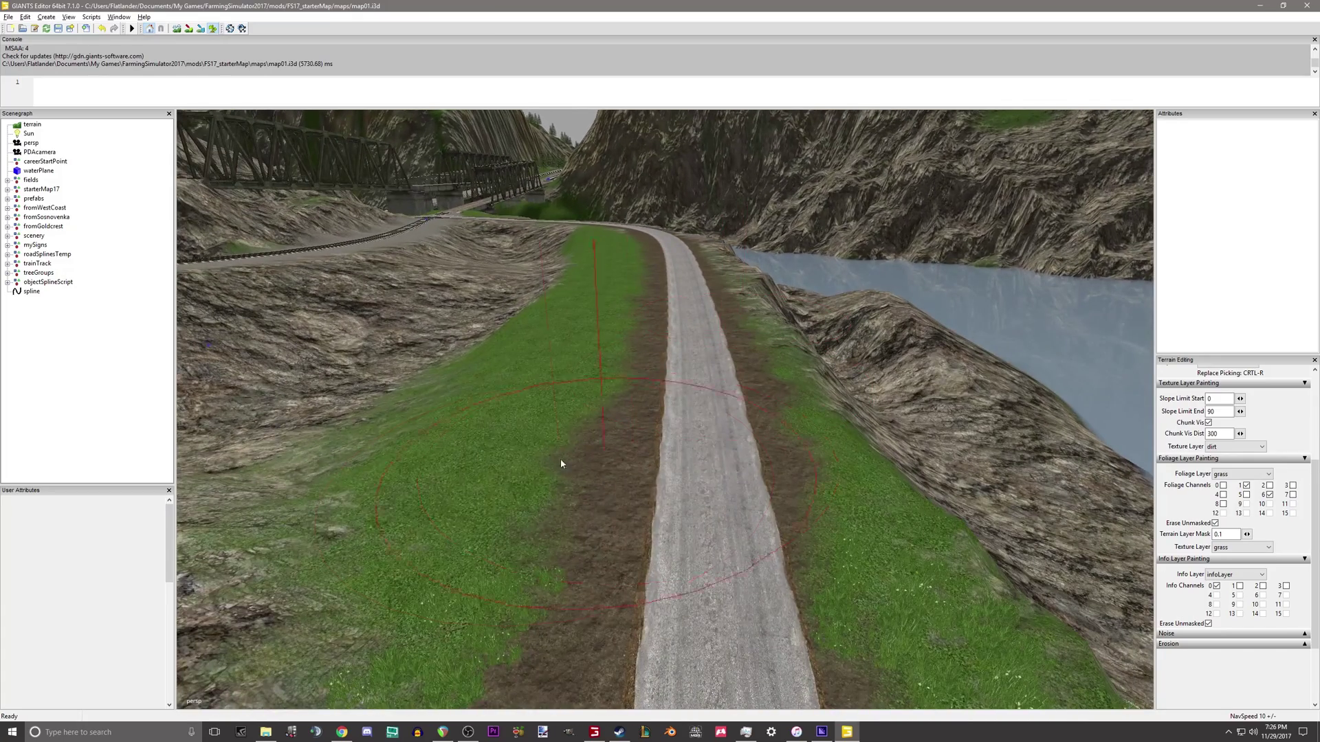
{"action": "left_click_drag", "start_coordinate": [560, 459], "coordinate": [589, 428]}
{"action": "mouse_move", "coordinate": [589, 427]}
{"action": "right_mouse_down"}
{"action": "mouse_move", "coordinate": [681, 481]}
{"action": "mouse_move", "coordinate": [737, 453]}
{"action": "right_mouse_up"}
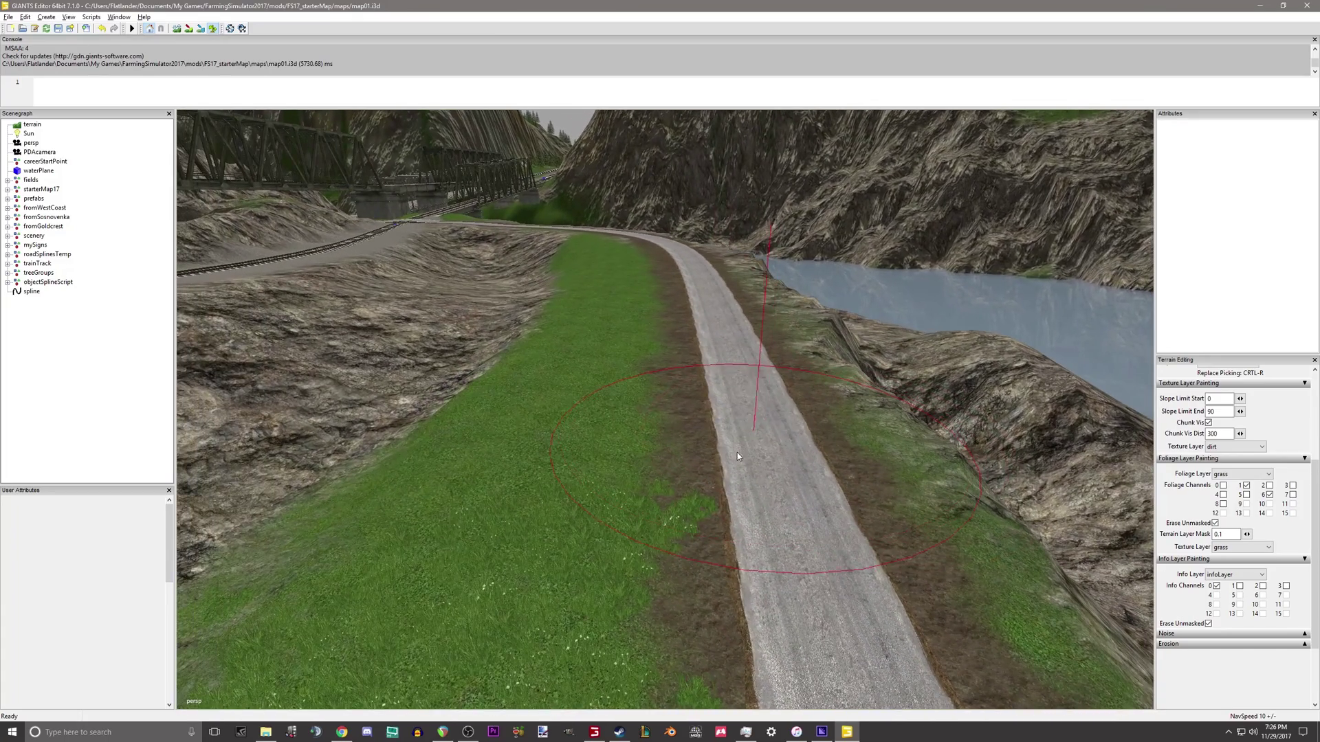
Set the terrain layer mask to 1 and repaint the grass foliage along both road verges
{"action": "scroll", "coordinate": [450, 580], "scroll_direction": "down", "scroll_amount": 3}
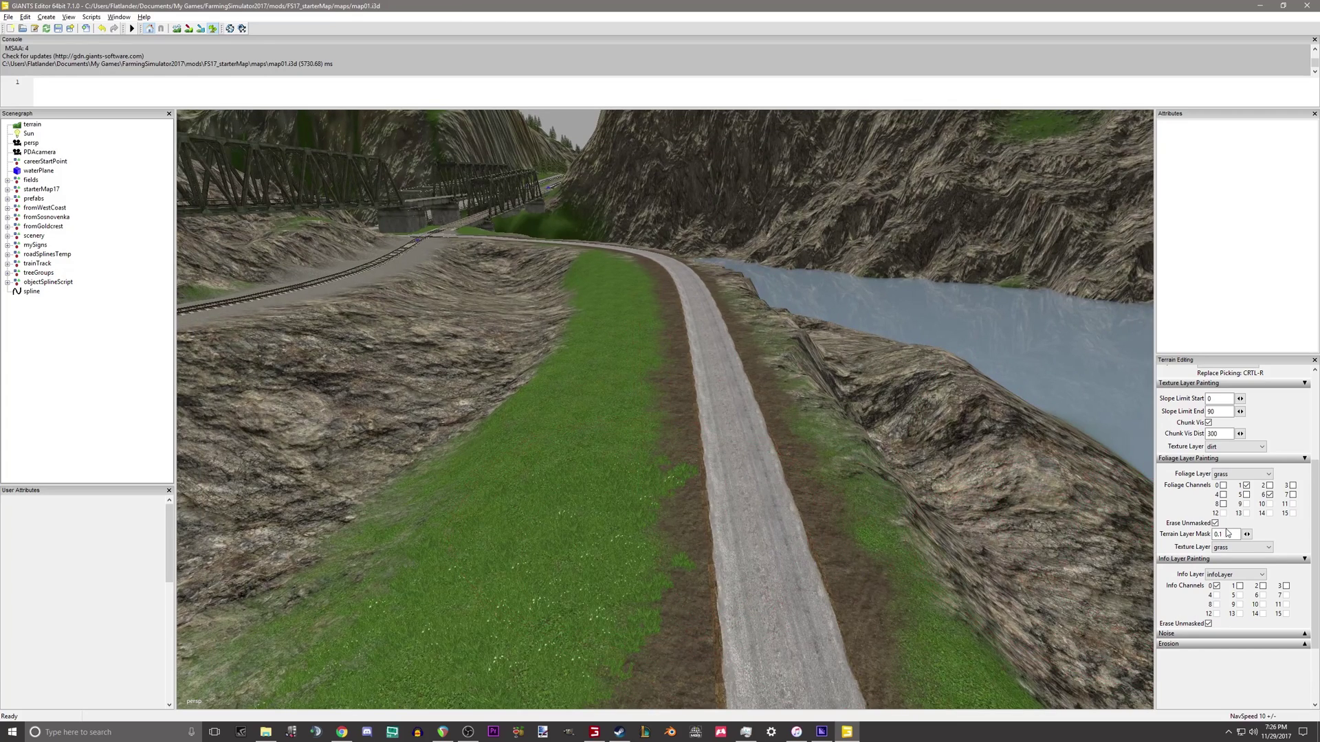
{"action": "type", "text": "1"}
{"action": "scroll", "coordinate": [677, 463], "scroll_direction": "up", "scroll_amount": 3}
{"action": "mouse_move", "coordinate": [677, 429]}
{"action": "left_mouse_down"}
{"action": "mouse_move", "coordinate": [577, 359]}
{"action": "mouse_move", "coordinate": [572, 296]}
{"action": "left_mouse_up"}
{"action": "scroll", "coordinate": [565, 460], "scroll_direction": "down", "scroll_amount": 3}
{"action": "middle_click_drag", "start_coordinate": [566, 460], "coordinate": [584, 398], "text": "alt"}
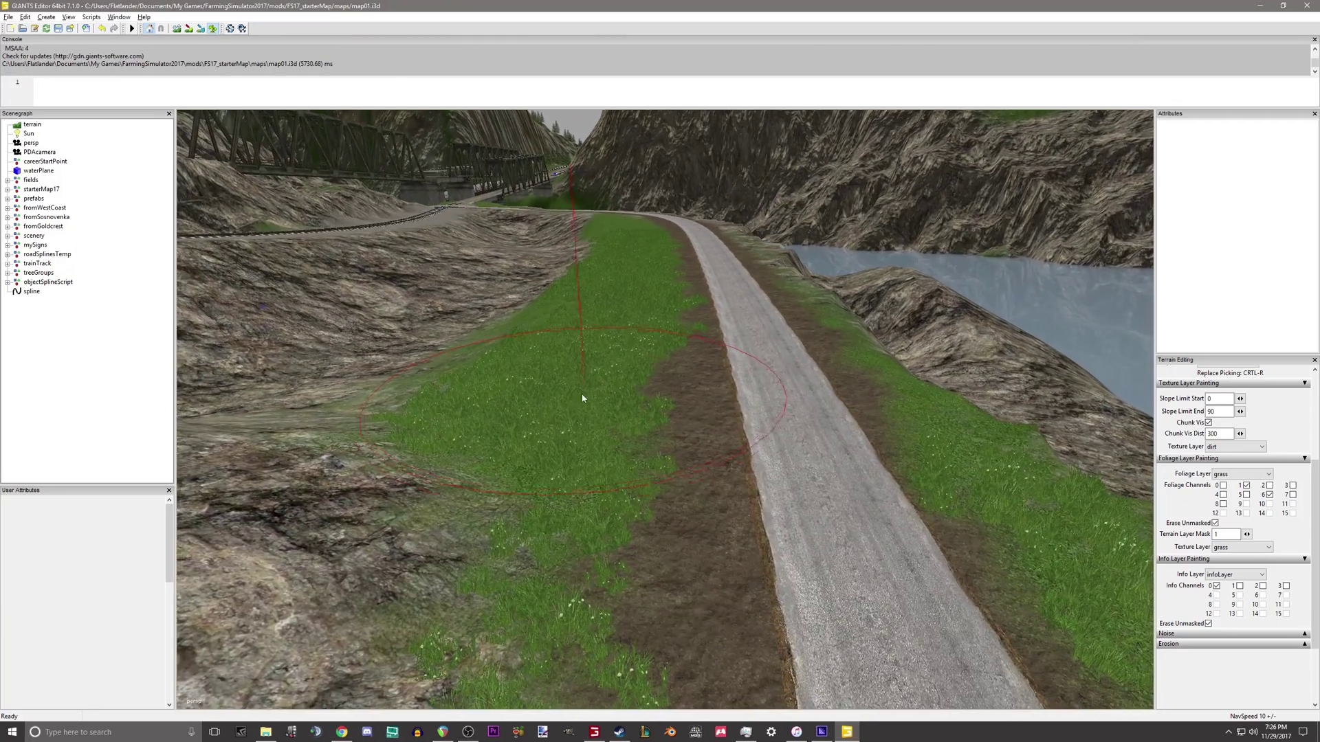
Erase the grass foliage from the road verge nearest the lake and set the terrain layer mask to 0.5
{"action": "scroll", "coordinate": [566, 474], "scroll_direction": "down", "scroll_amount": 2}
{"action": "middle_click_drag", "start_coordinate": [564, 471], "coordinate": [564, 457], "text": "alt"}
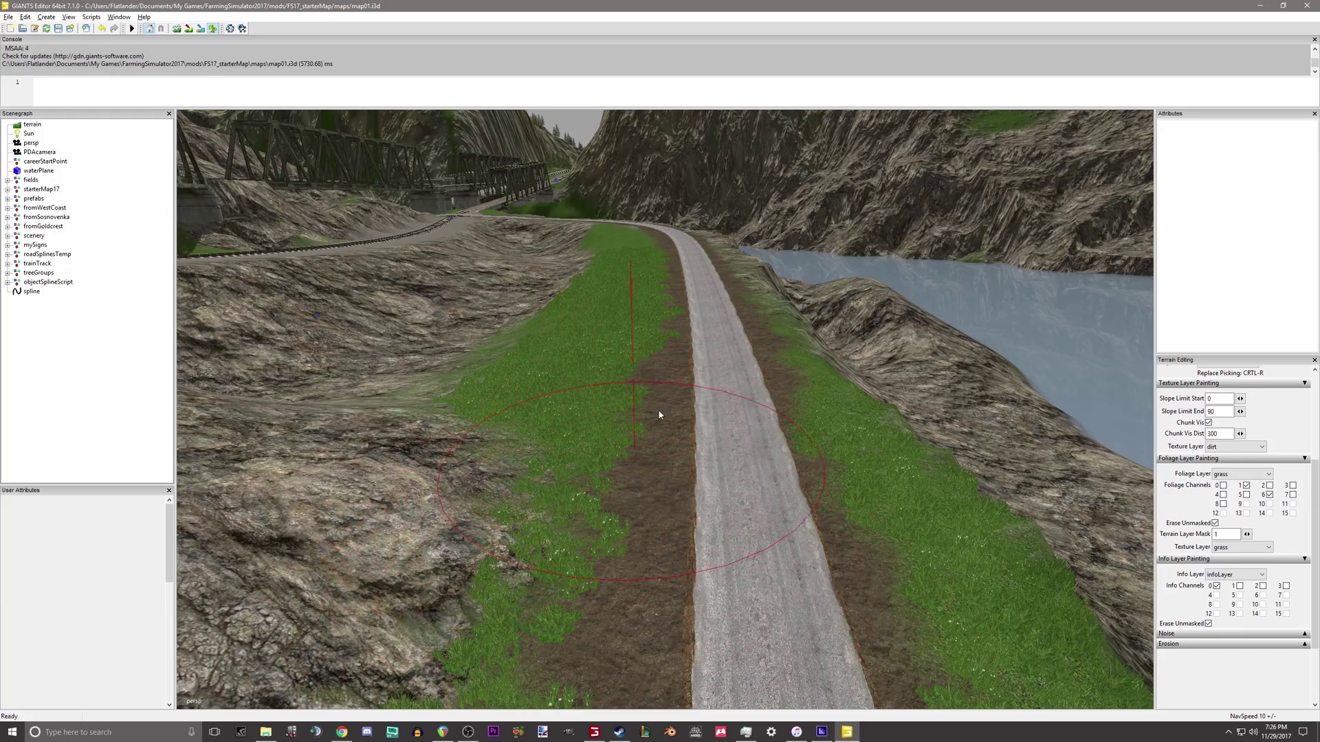
{"action": "mouse_move", "coordinate": [637, 365]}
{"action": "right_mouse_down"}
{"action": "mouse_move", "coordinate": [638, 574]}
{"action": "mouse_move", "coordinate": [898, 347]}
{"action": "right_mouse_up"}
{"action": "left_click_drag", "start_coordinate": [899, 347], "coordinate": [728, 378], "text": "alt"}
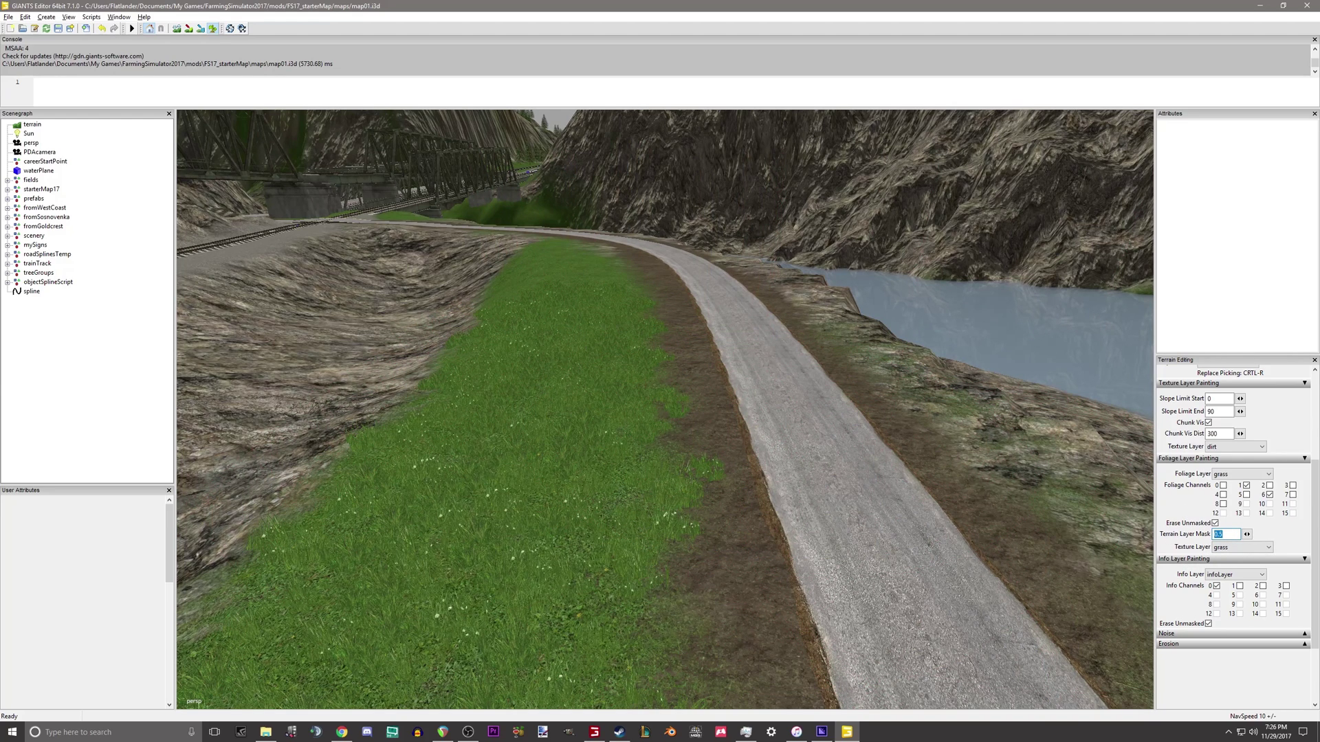
Set the terrain layer mask's texture to leaves and choose the forestGrass foliage layer with channel 0 for the forest floor
{"action": "left_click", "coordinate": [1237, 534]}
{"action": "left_click_drag", "start_coordinate": [683, 385], "coordinate": [880, 391], "text": "alt"}
{"action": "middle_click_drag", "start_coordinate": [829, 375], "coordinate": [412, 688], "text": "alt"}
{"action": "right_click_drag", "start_coordinate": [687, 482], "coordinate": [869, 385], "text": "alt"}
{"action": "middle_click_drag", "start_coordinate": [869, 386], "coordinate": [419, 622], "text": "alt"}
{"action": "right_click_drag", "start_coordinate": [420, 622], "coordinate": [745, 361], "text": "alt"}
{"action": "middle_click_drag", "start_coordinate": [745, 361], "coordinate": [570, 516], "text": "alt"}
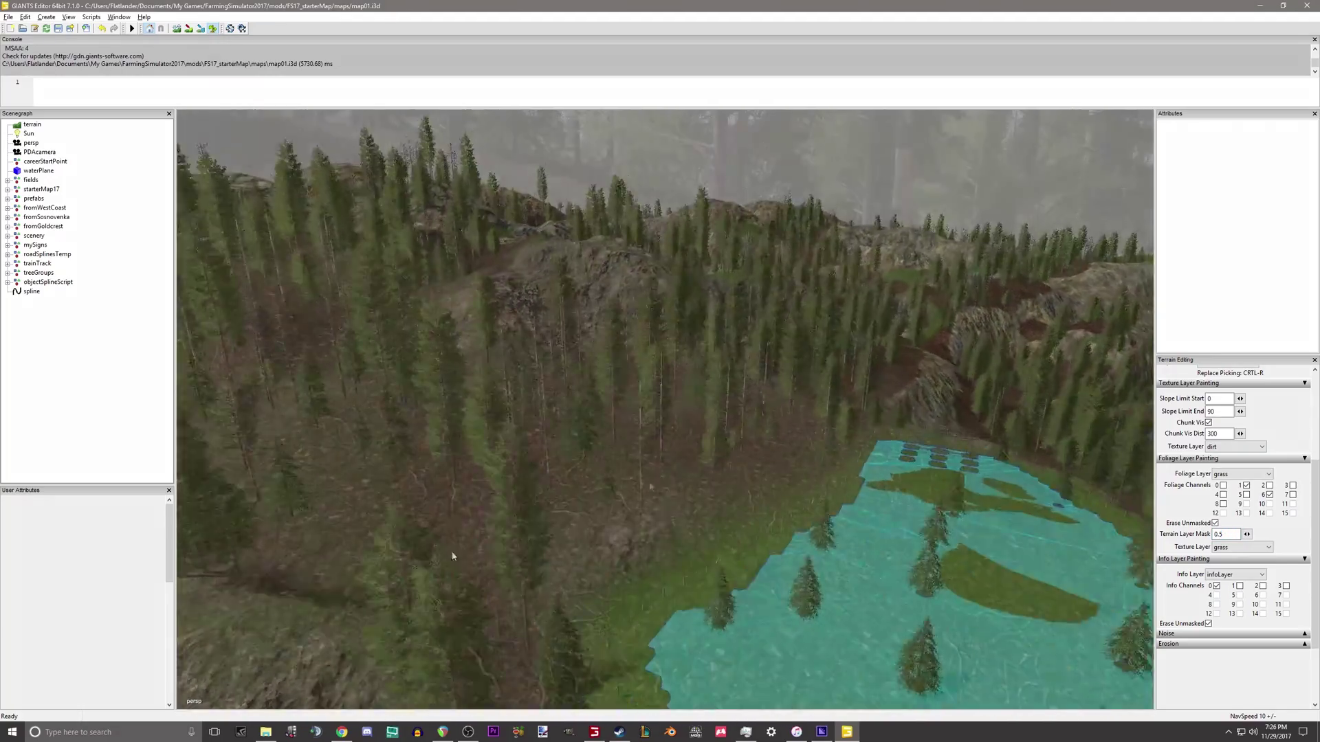
{"action": "right_click_drag", "start_coordinate": [570, 516], "coordinate": [643, 469], "text": "alt"}
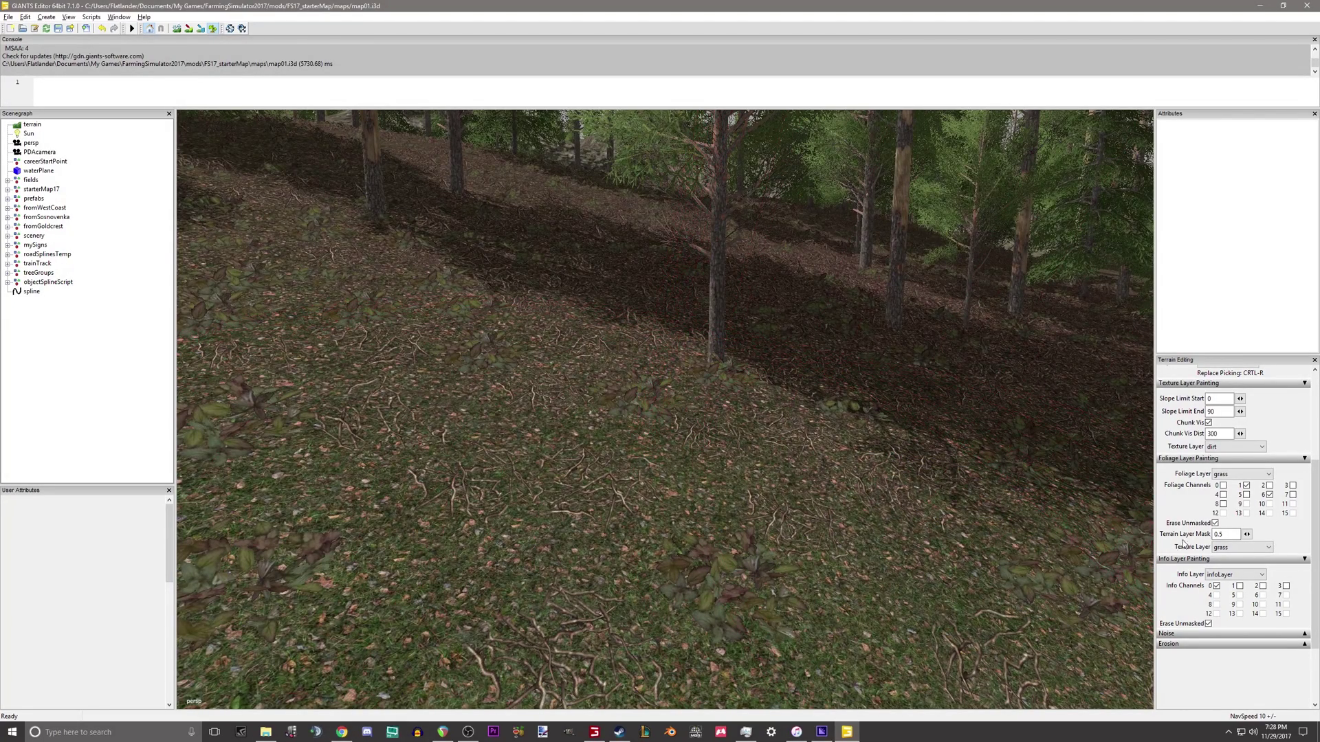
{"action": "left_click", "coordinate": [1262, 547]}
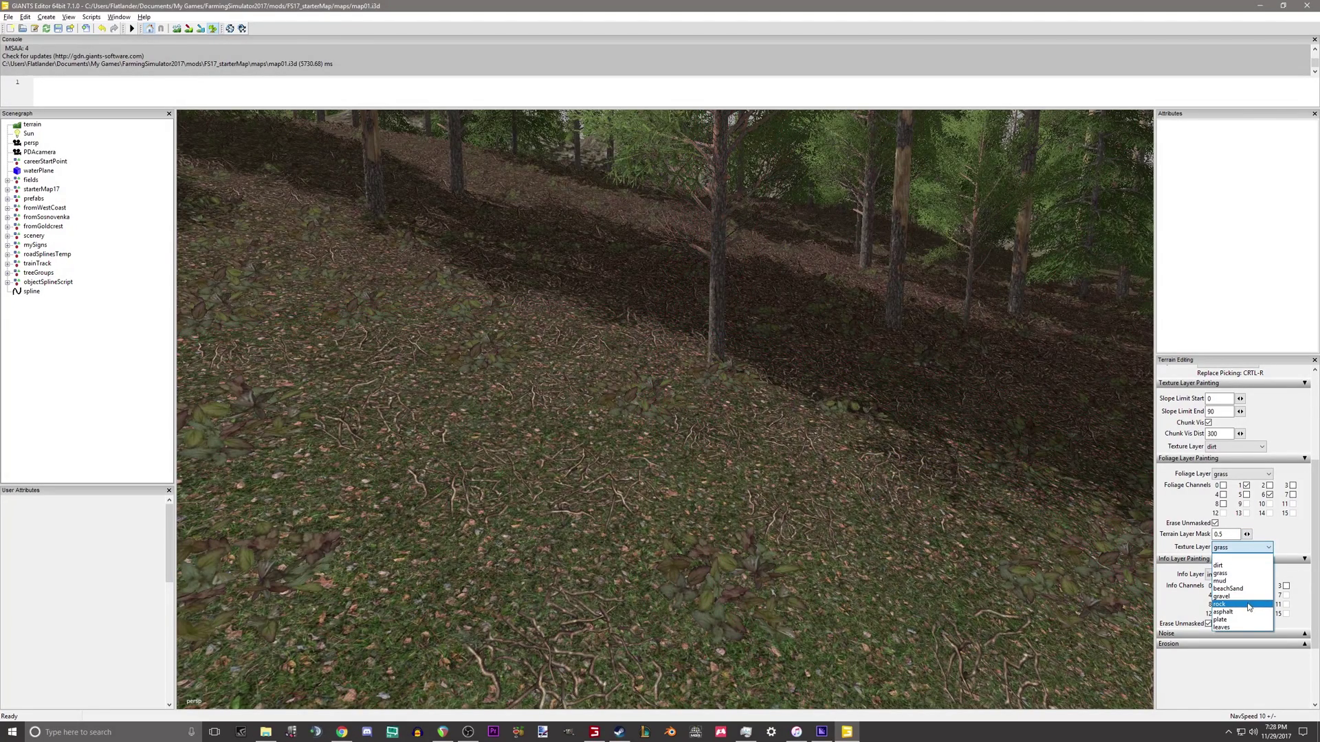
{"action": "left_click", "coordinate": [1247, 627]}
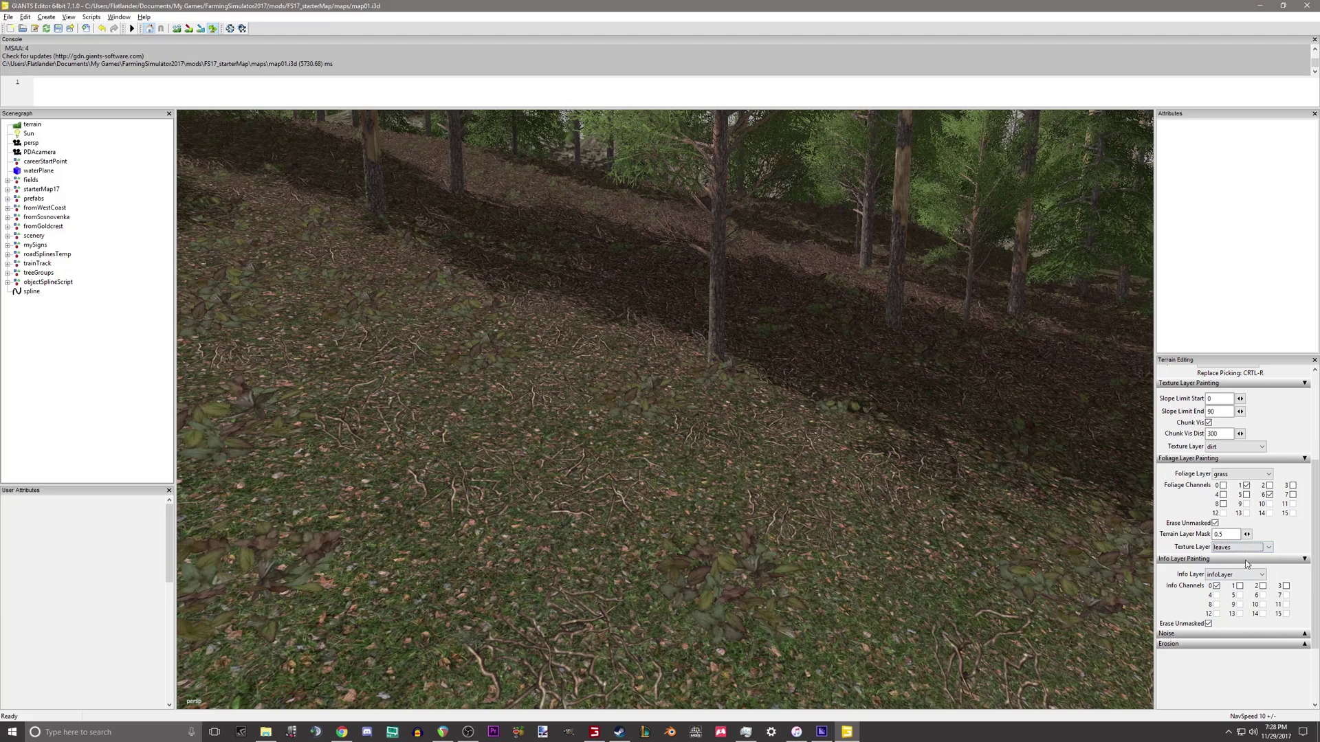
{"action": "left_click", "coordinate": [1240, 476]}
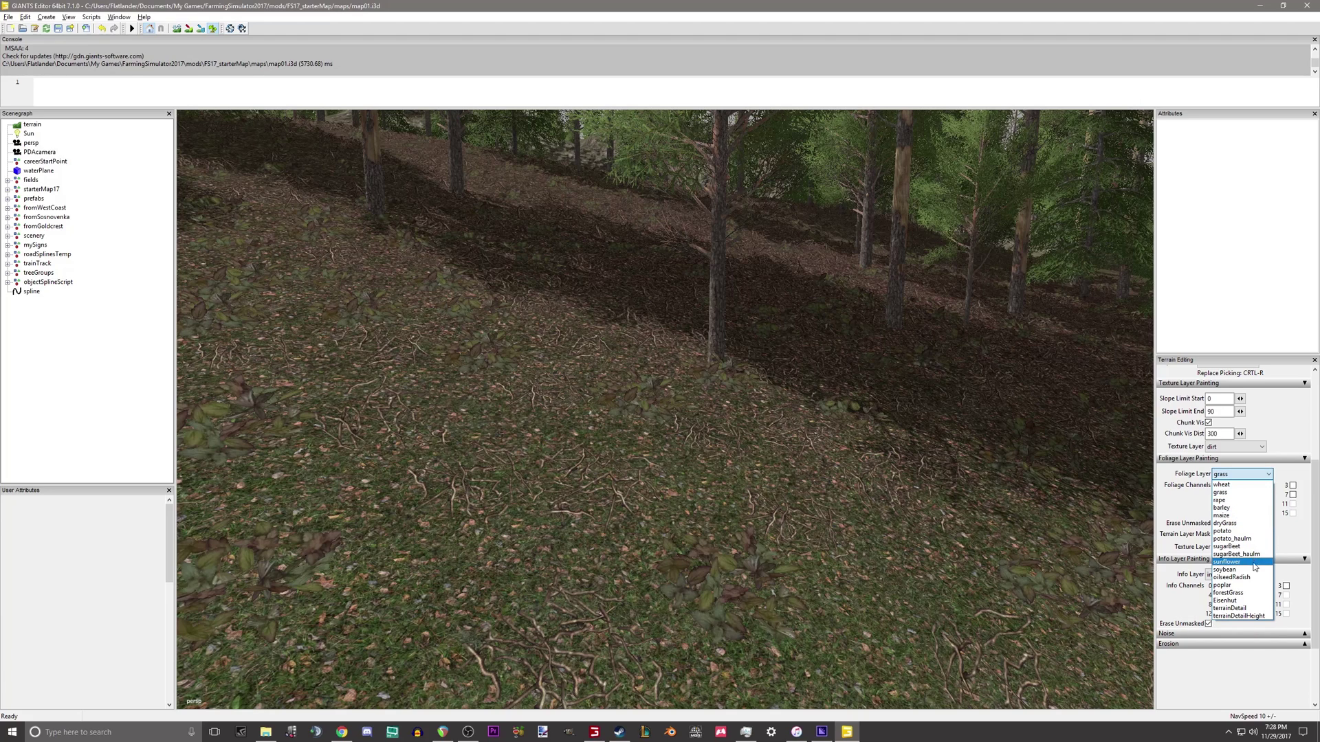
{"action": "left_click", "coordinate": [1252, 592]}
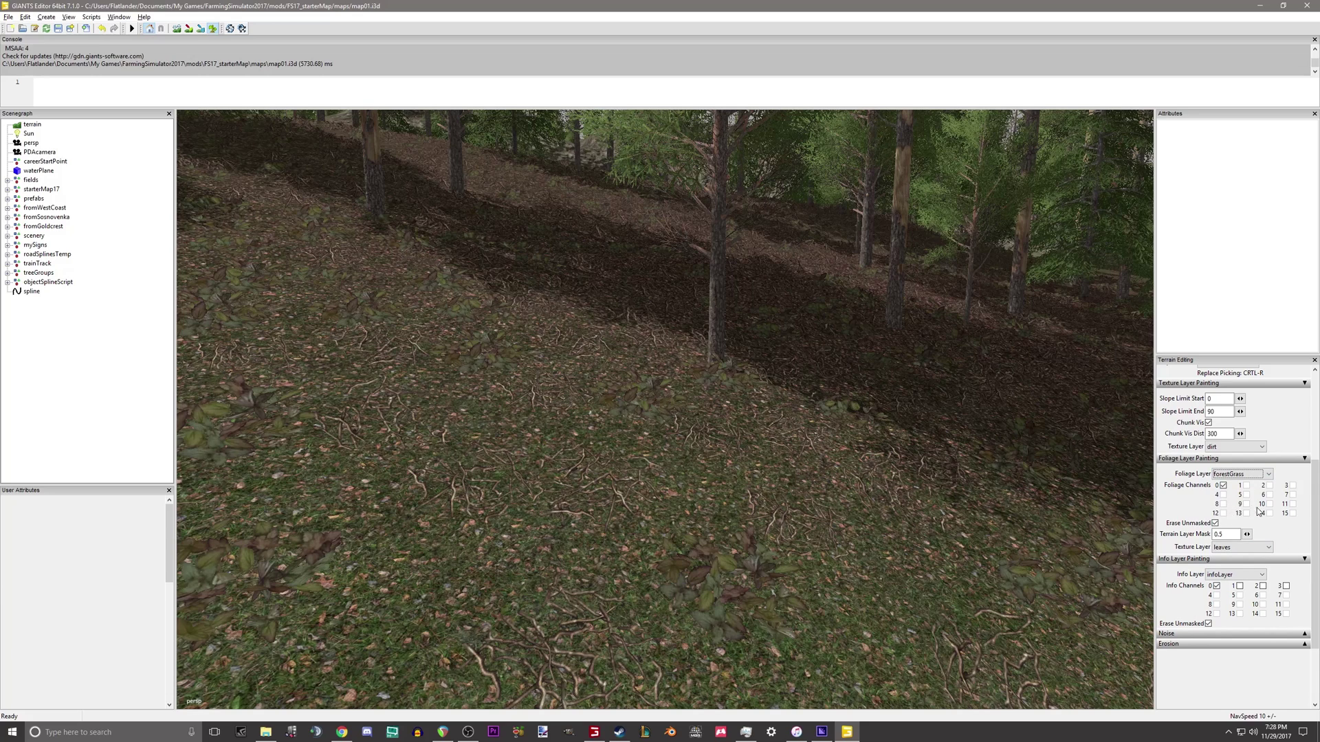
{"action": "left_click", "coordinate": [1225, 487]}
Set the brush radius to 500 and turn off foliage painting mode above the forested hillside
{"action": "scroll", "coordinate": [670, 481], "scroll_direction": "down", "scroll_amount": 10}
{"action": "middle_click_drag", "start_coordinate": [669, 392], "coordinate": [579, 397], "text": "alt"}
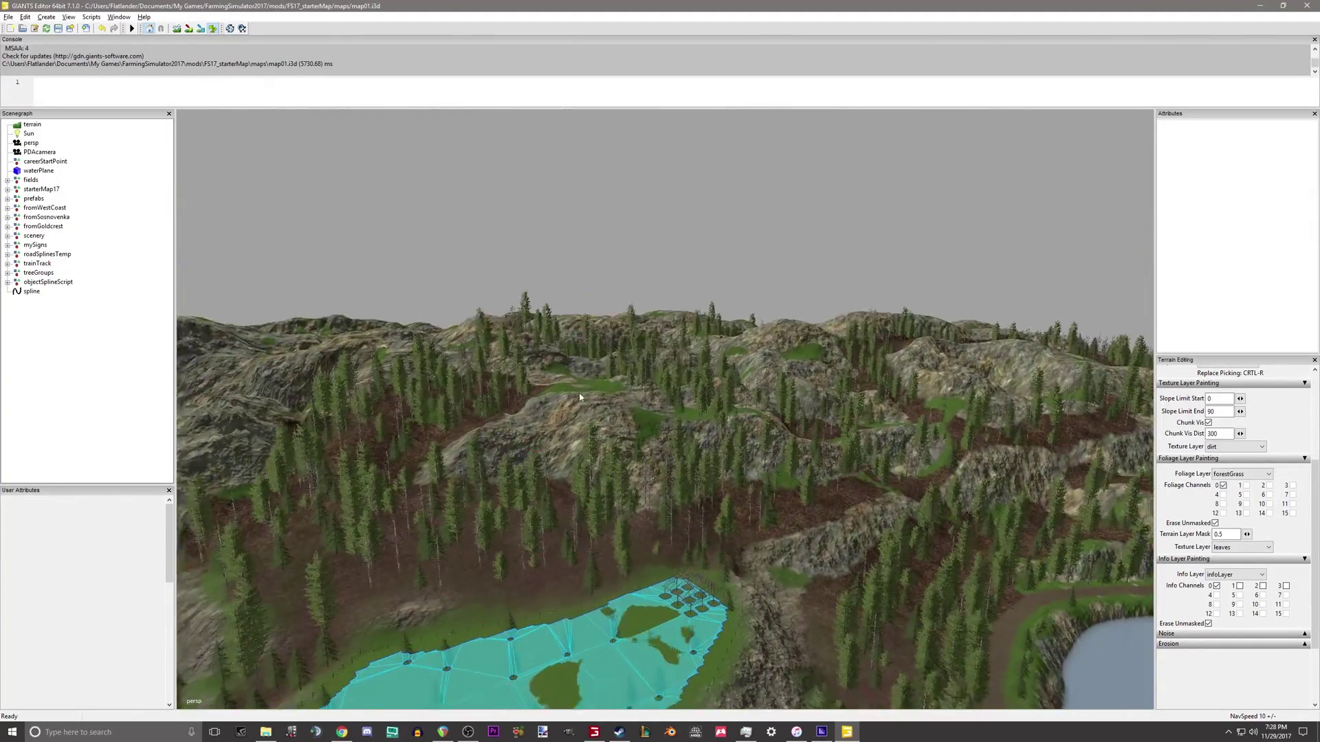
{"action": "left_click_drag", "start_coordinate": [579, 398], "coordinate": [381, 592], "text": "alt"}
{"action": "scroll", "coordinate": [380, 593], "scroll_direction": "down", "scroll_amount": 8}
{"action": "middle_click_drag", "start_coordinate": [526, 533], "coordinate": [518, 584], "text": "alt"}
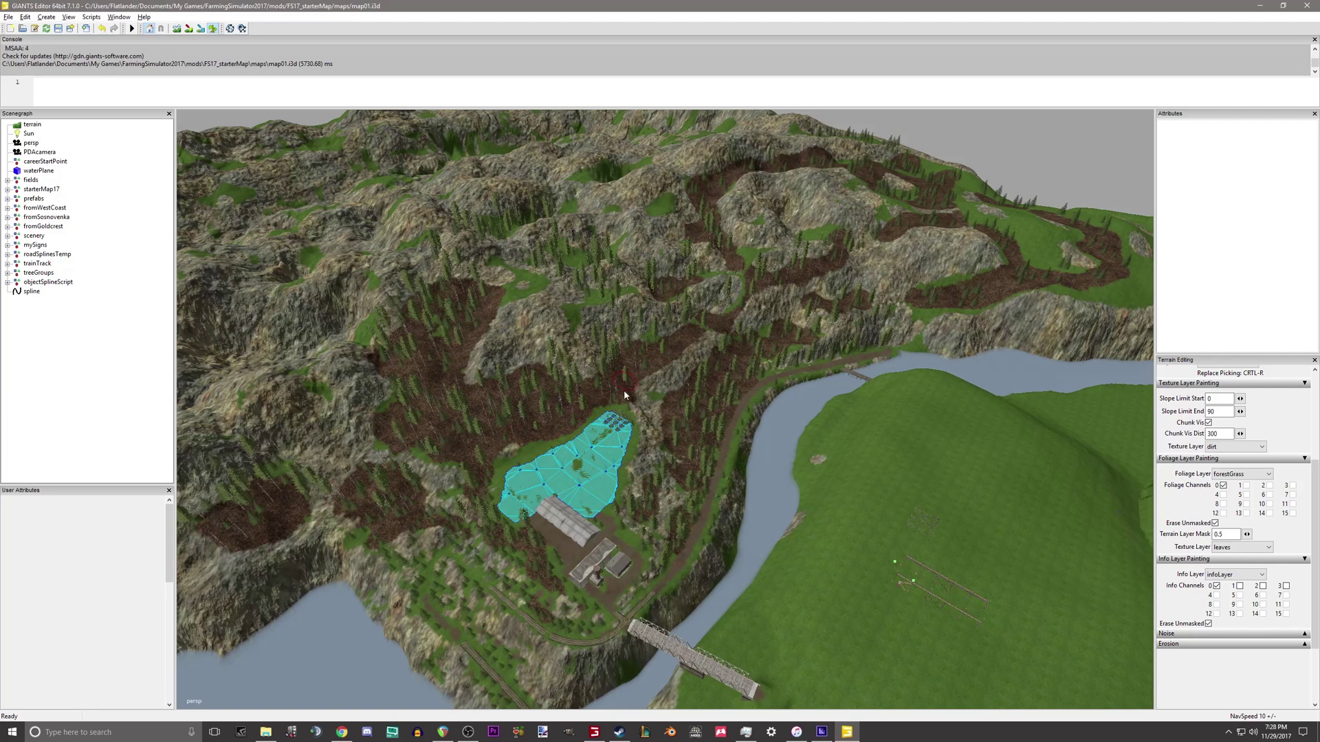
{"action": "scroll", "coordinate": [1180, 518], "scroll_direction": "up", "scroll_amount": 3}
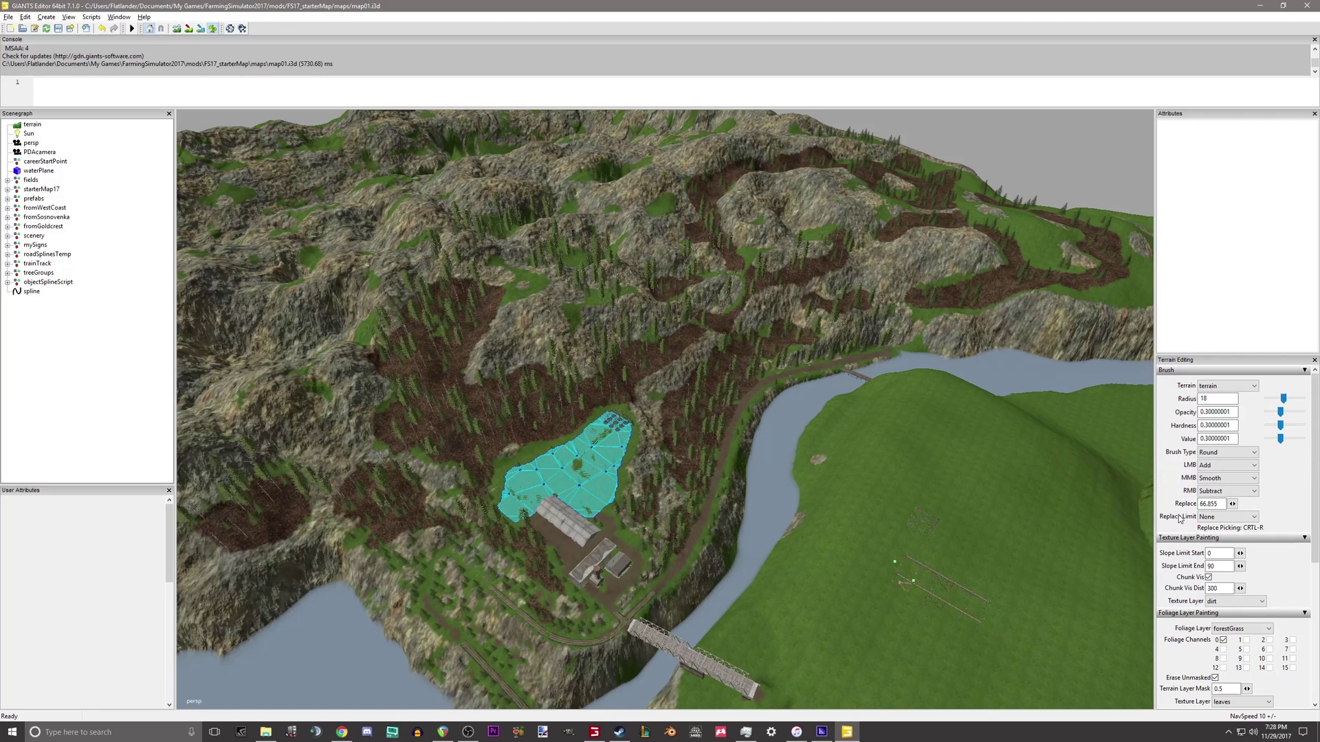
{"action": "double_click", "coordinate": [1218, 399]}
{"action": "left_click", "coordinate": [212, 28]}
Examine the grass and rock textures along the lakeside track, the railway valley and the cliff beside the paved road
{"action": "middle_click_drag", "start_coordinate": [629, 651], "coordinate": [726, 49], "text": "alt"}
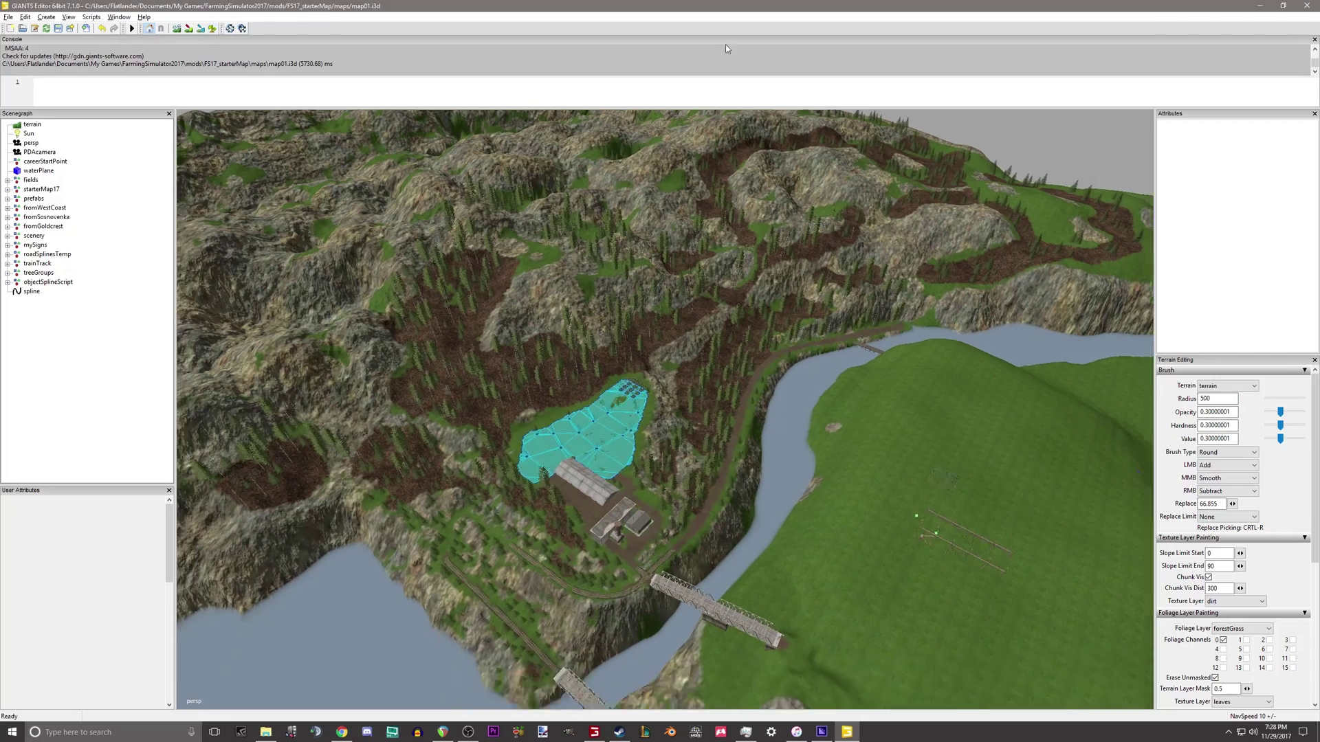
{"action": "middle_click_drag", "start_coordinate": [577, 647], "coordinate": [738, 89], "text": "alt"}
{"action": "middle_click_drag", "start_coordinate": [406, 647], "coordinate": [446, 473], "text": "alt"}
{"action": "right_click_drag", "start_coordinate": [446, 473], "coordinate": [1306, 110], "text": "alt"}
{"action": "left_click_drag", "start_coordinate": [440, 412], "coordinate": [675, 430], "text": "alt"}
{"action": "middle_click_drag", "start_coordinate": [674, 430], "coordinate": [789, 595], "text": "alt"}
{"action": "right_click_drag", "start_coordinate": [789, 596], "coordinate": [902, 297], "text": "alt"}
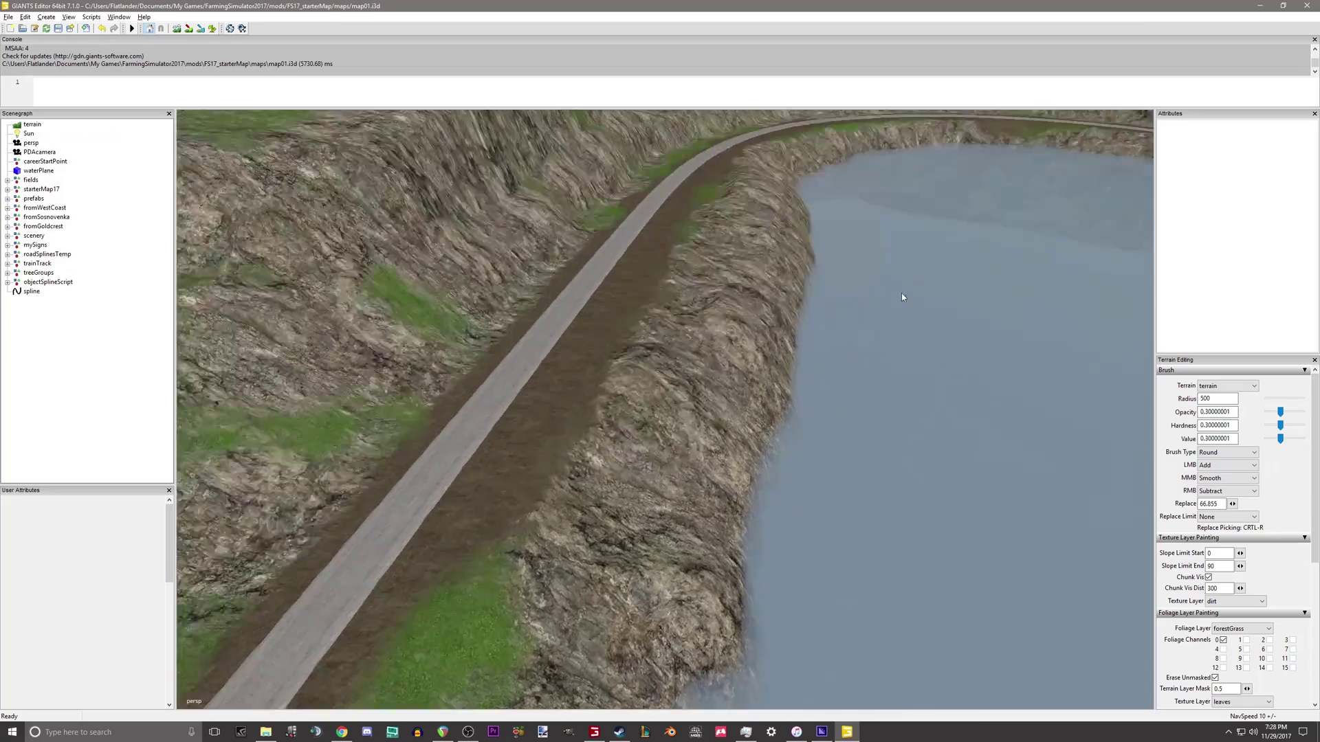
{"action": "left_click_drag", "start_coordinate": [902, 297], "coordinate": [930, 271], "text": "alt"}
{"action": "left_click_drag", "start_coordinate": [632, 452], "coordinate": [867, 348], "text": "alt"}
{"action": "right_click_drag", "start_coordinate": [867, 348], "coordinate": [674, 468], "text": "alt"}
{"action": "left_click_drag", "start_coordinate": [673, 468], "coordinate": [558, 547], "text": "alt"}
{"action": "right_click_drag", "start_coordinate": [558, 551], "coordinate": [602, 420]}
{"action": "middle_click_drag", "start_coordinate": [603, 420], "coordinate": [619, 495], "text": "alt"}
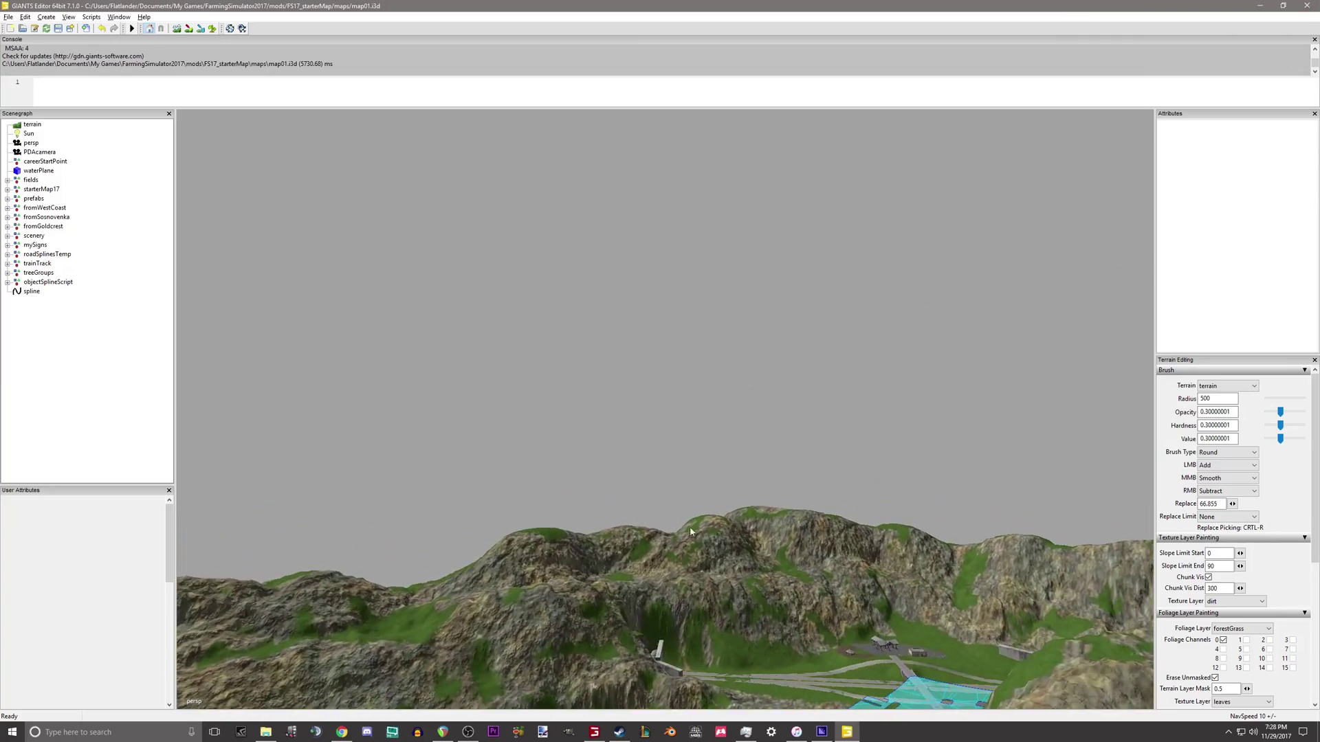
{"action": "left_click_drag", "start_coordinate": [619, 495], "coordinate": [730, 530], "text": "alt"}
{"action": "right_click_drag", "start_coordinate": [730, 530], "coordinate": [1154, 227], "text": "alt"}
{"action": "left_click_drag", "start_coordinate": [1154, 227], "coordinate": [1090, 241], "text": "alt"}
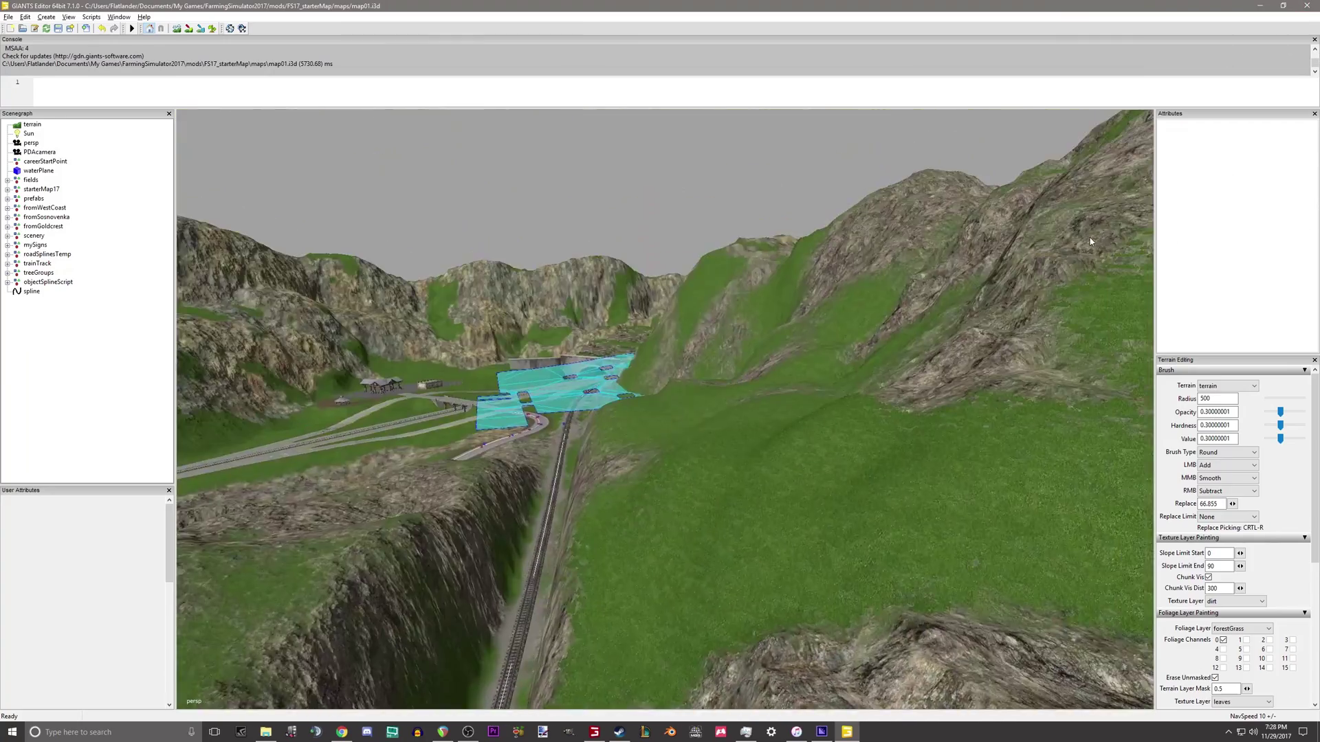
{"action": "right_click_drag", "start_coordinate": [1090, 241], "coordinate": [739, 479], "text": "alt"}
{"action": "middle_click_drag", "start_coordinate": [739, 480], "coordinate": [744, 393], "text": "alt"}
{"action": "right_click_drag", "start_coordinate": [744, 393], "coordinate": [825, 385], "text": "alt"}
{"action": "left_click_drag", "start_coordinate": [825, 385], "coordinate": [863, 310], "text": "alt"}
{"action": "right_click_drag", "start_coordinate": [863, 310], "coordinate": [741, 327]}
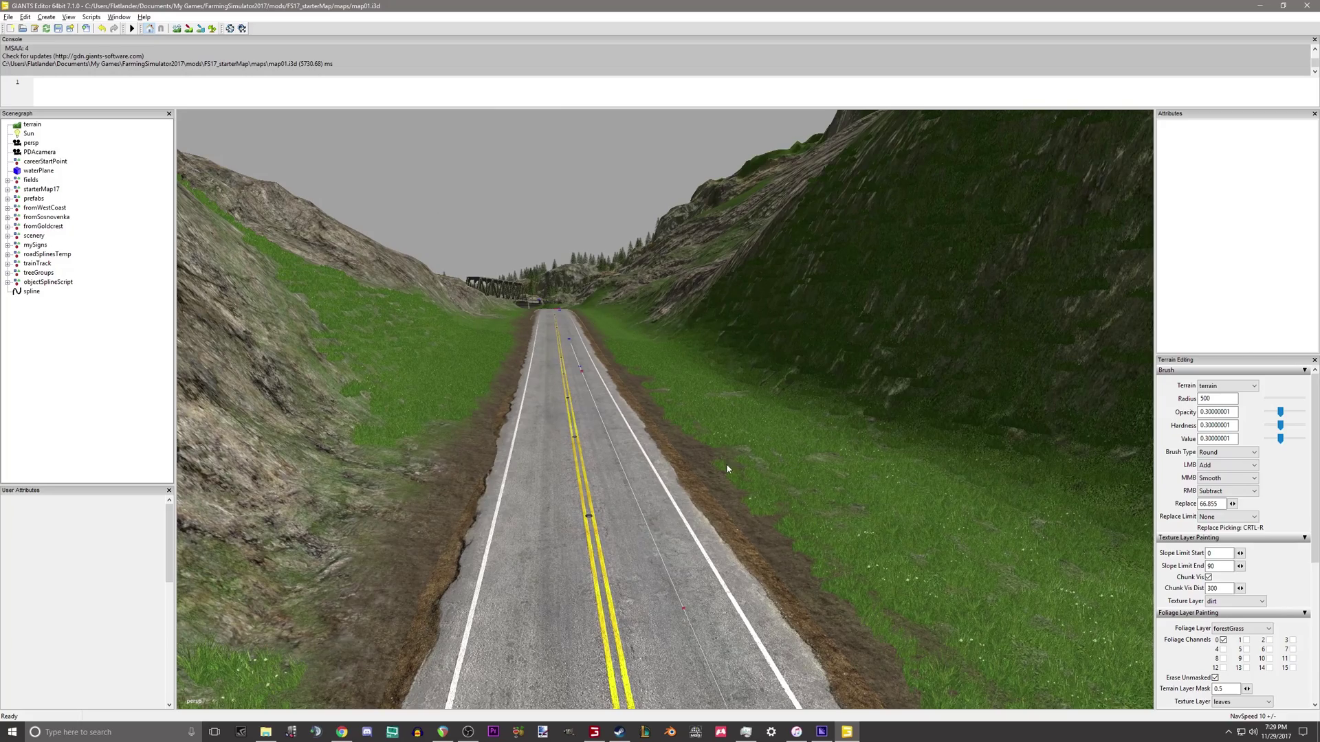
{"action": "right_click_drag", "start_coordinate": [684, 467], "coordinate": [463, 221]}
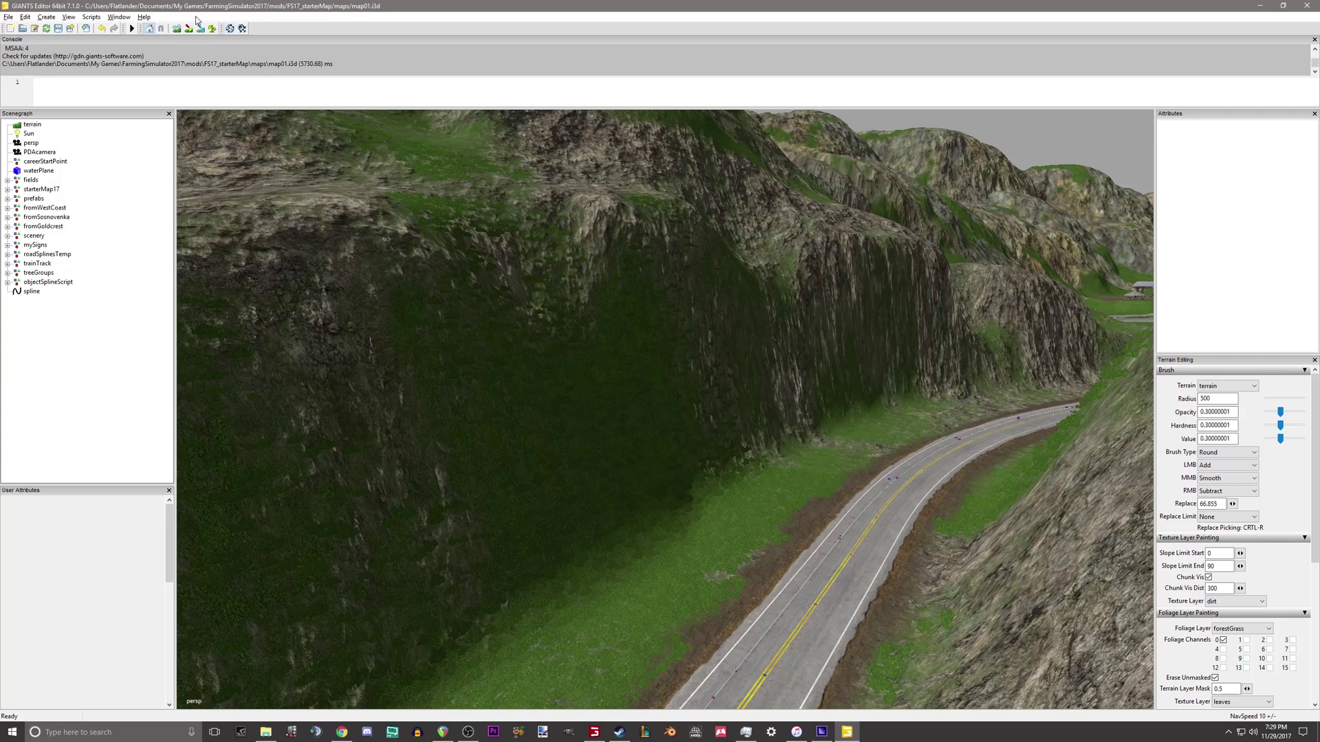
Turn on foliage painting mode and set the brush radius to 12.5 at the cliff beside the paved road
{"action": "left_click", "coordinate": [212, 28]}
{"action": "double_click", "coordinate": [1215, 399]}
{"action": "type", "text": "5"}
{"action": "key", "text": "Return"}
{"action": "type", "text": "1"}
{"action": "mouse_move", "coordinate": [658, 310]}
{"action": "left_mouse_down", "text": "alt"}
{"action": "mouse_move", "coordinate": [844, 363]}
{"action": "mouse_move", "coordinate": [702, 445]}
{"action": "left_mouse_up", "text": "alt"}
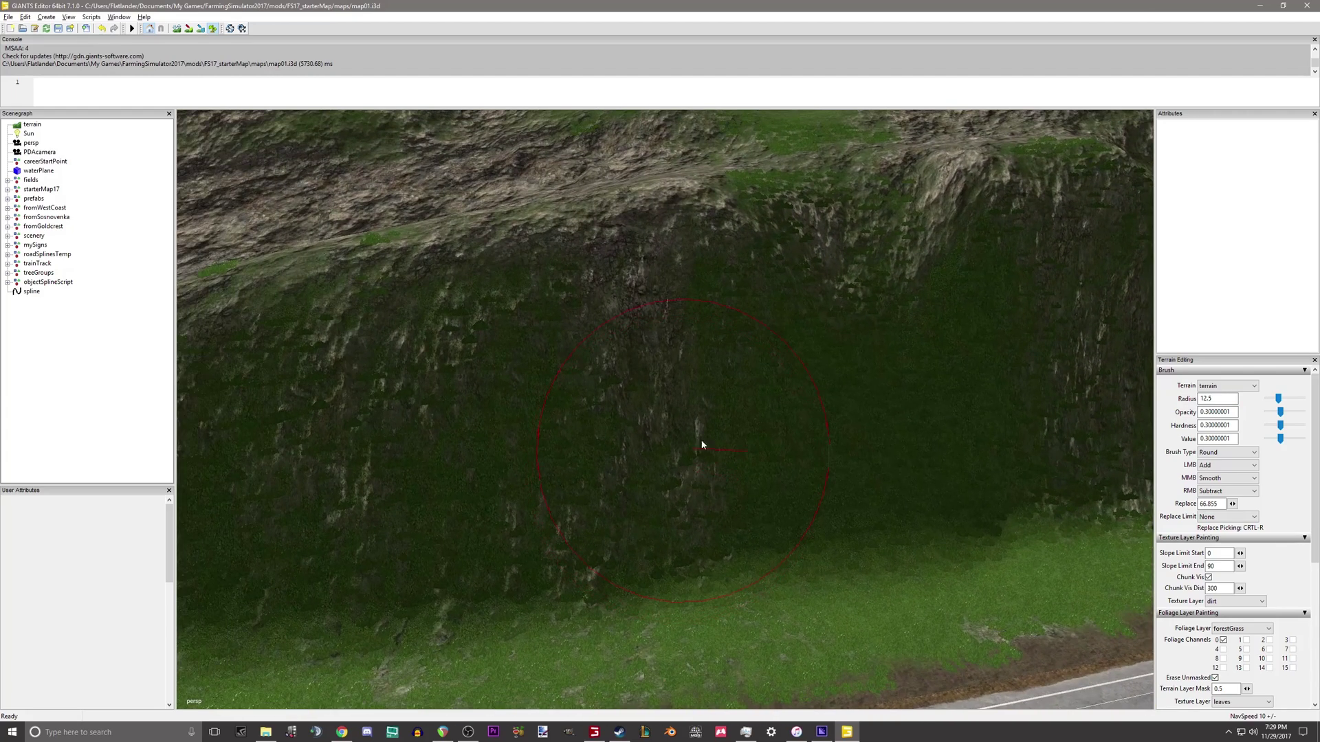
Clear the terrain layer mask's texture and choose grass as the foliage layer
{"action": "left_click", "coordinate": [1241, 701]}
{"action": "left_click", "coordinate": [1237, 628]}
{"action": "left_click", "coordinate": [1237, 629]}
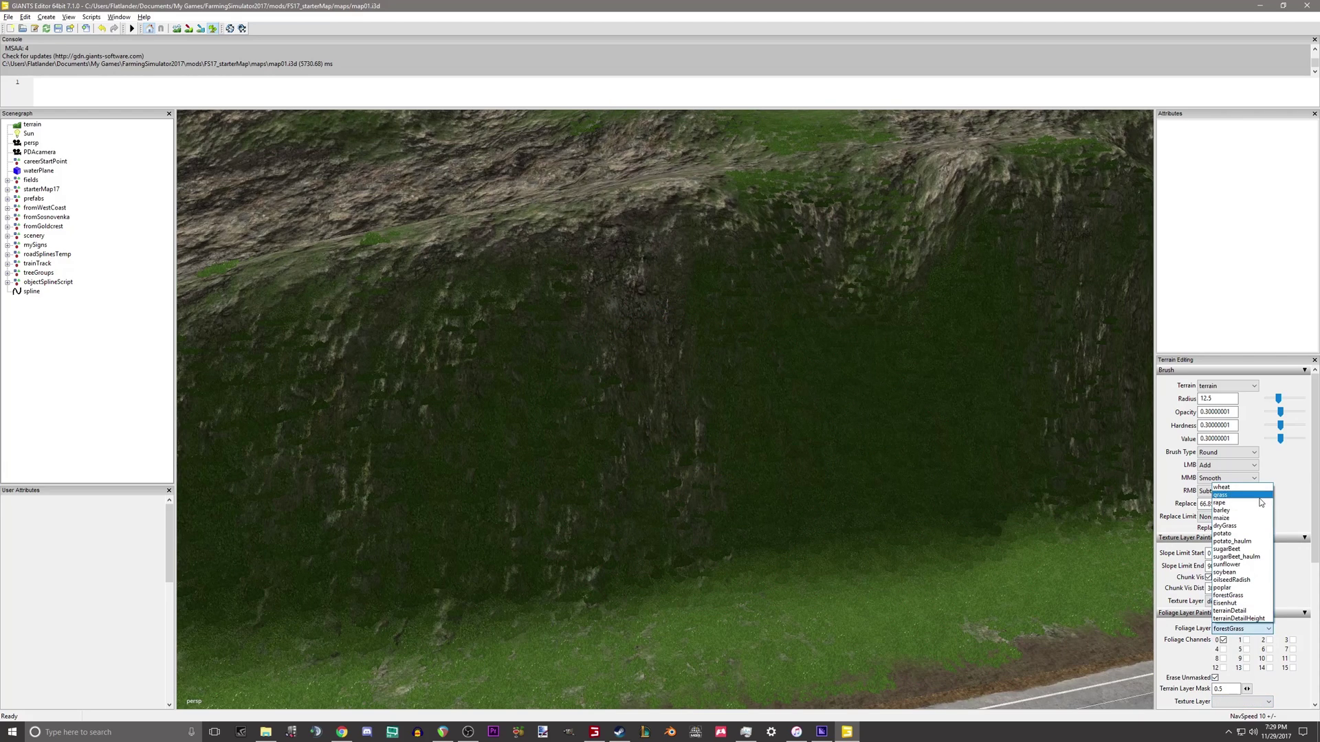
{"action": "left_click", "coordinate": [1234, 495]}
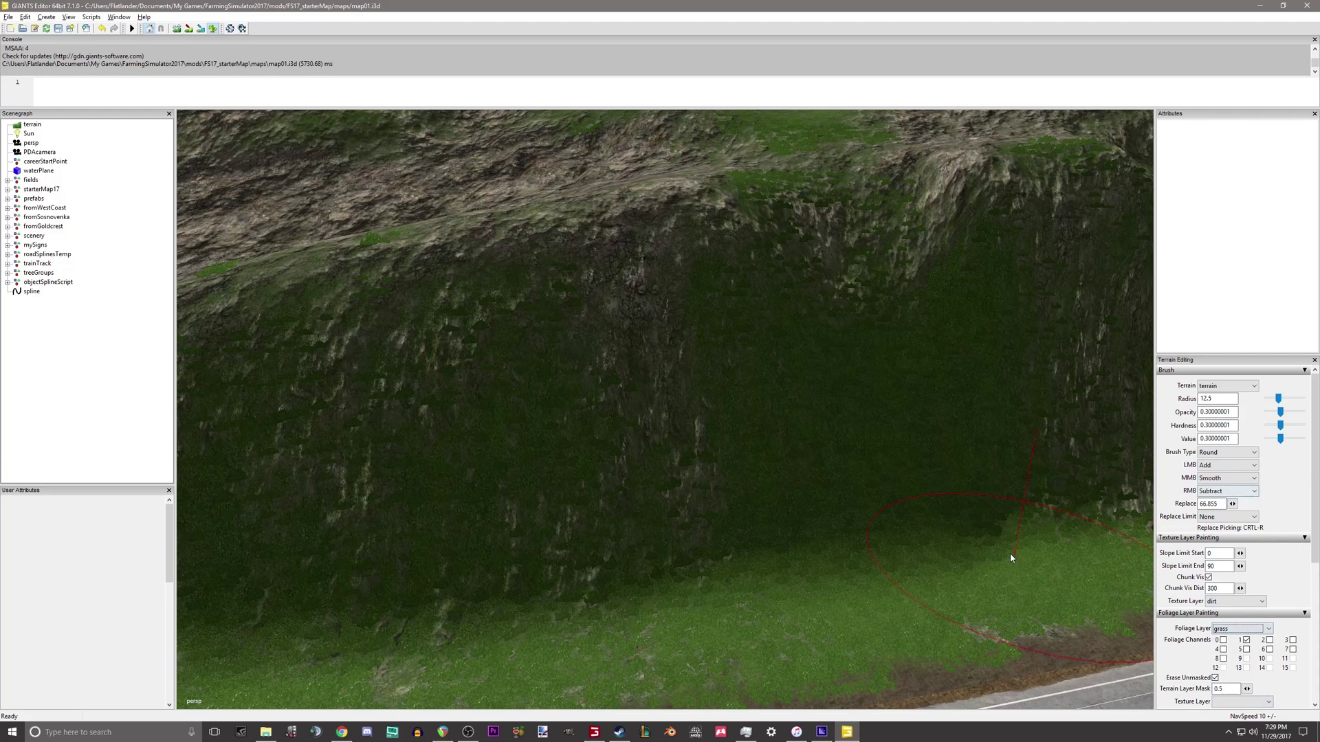
Examine how the grass and rock textures blend on the steep cliff and slopes along the paved road
{"action": "left_click_drag", "start_coordinate": [1035, 607], "coordinate": [605, 367], "text": "alt"}
{"action": "middle_click_drag", "start_coordinate": [616, 338], "coordinate": [683, 313], "text": "alt"}
{"action": "left_click_drag", "start_coordinate": [683, 313], "coordinate": [597, 348], "text": "alt"}
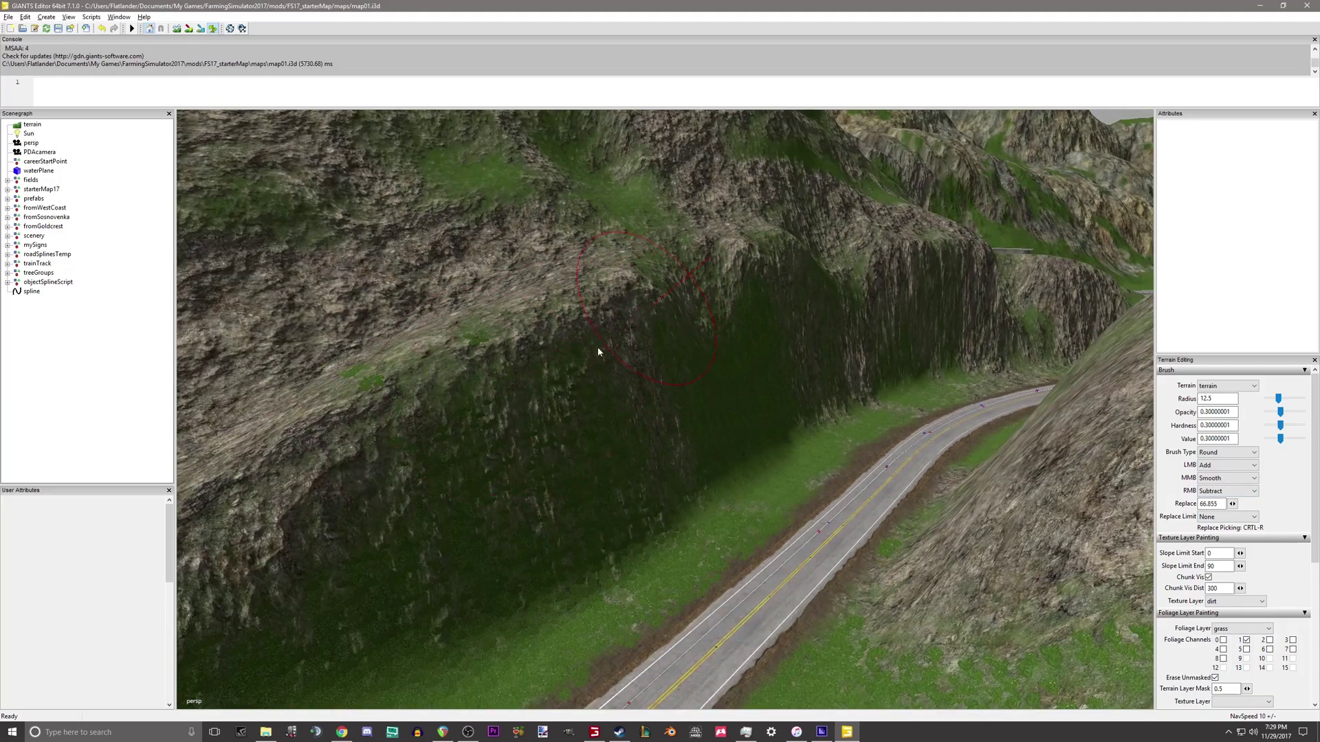
{"action": "middle_click_drag", "start_coordinate": [334, 402], "coordinate": [567, 342], "text": "alt"}
{"action": "scroll", "coordinate": [501, 401], "scroll_direction": "down", "scroll_amount": 3}
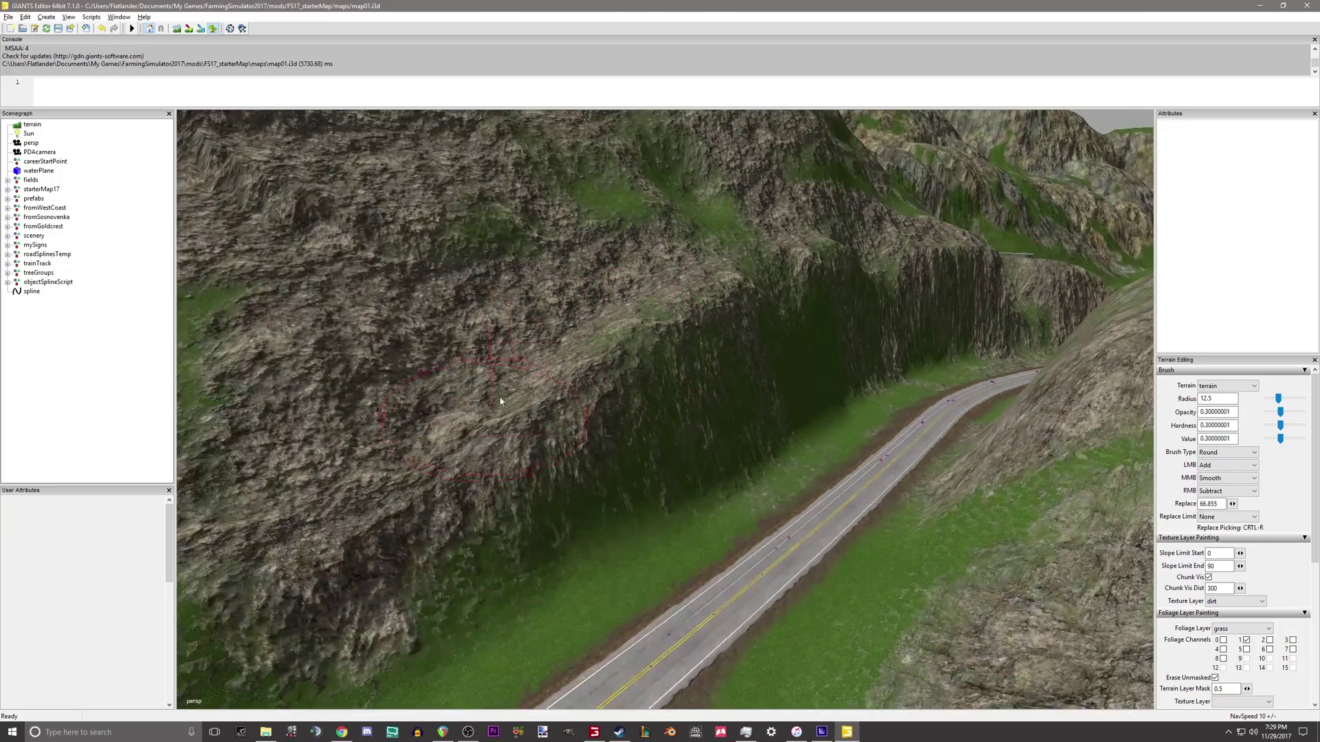
{"action": "middle_click_drag", "start_coordinate": [502, 401], "coordinate": [657, 336], "text": "alt"}
{"action": "mouse_move", "coordinate": [523, 417]}
{"action": "middle_mouse_down"}
{"action": "mouse_move", "coordinate": [721, 295]}
{"action": "mouse_move", "coordinate": [582, 385]}
{"action": "middle_mouse_up"}
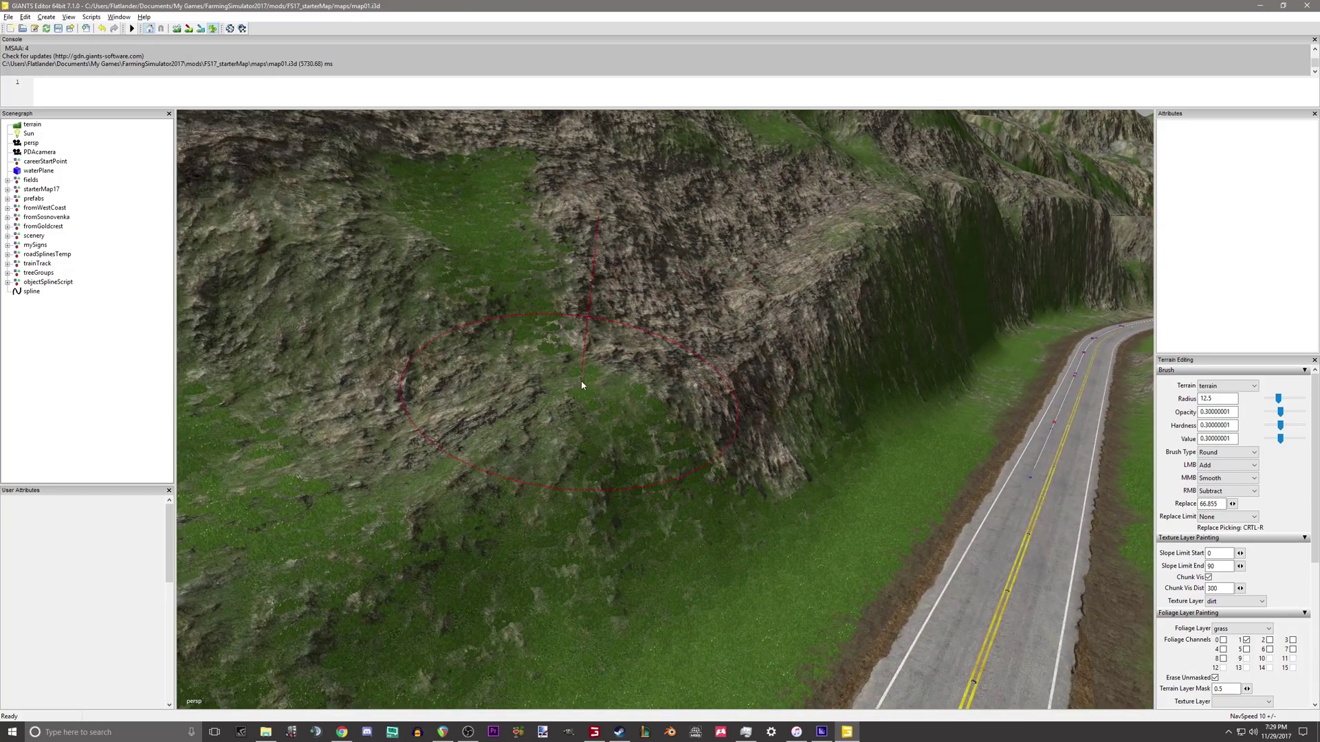
{"action": "left_click_drag", "start_coordinate": [643, 458], "coordinate": [581, 472], "text": "alt"}
{"action": "scroll", "coordinate": [816, 333], "scroll_direction": "up", "scroll_amount": 3}
{"action": "middle_click_drag", "start_coordinate": [816, 333], "coordinate": [654, 421], "text": "alt"}
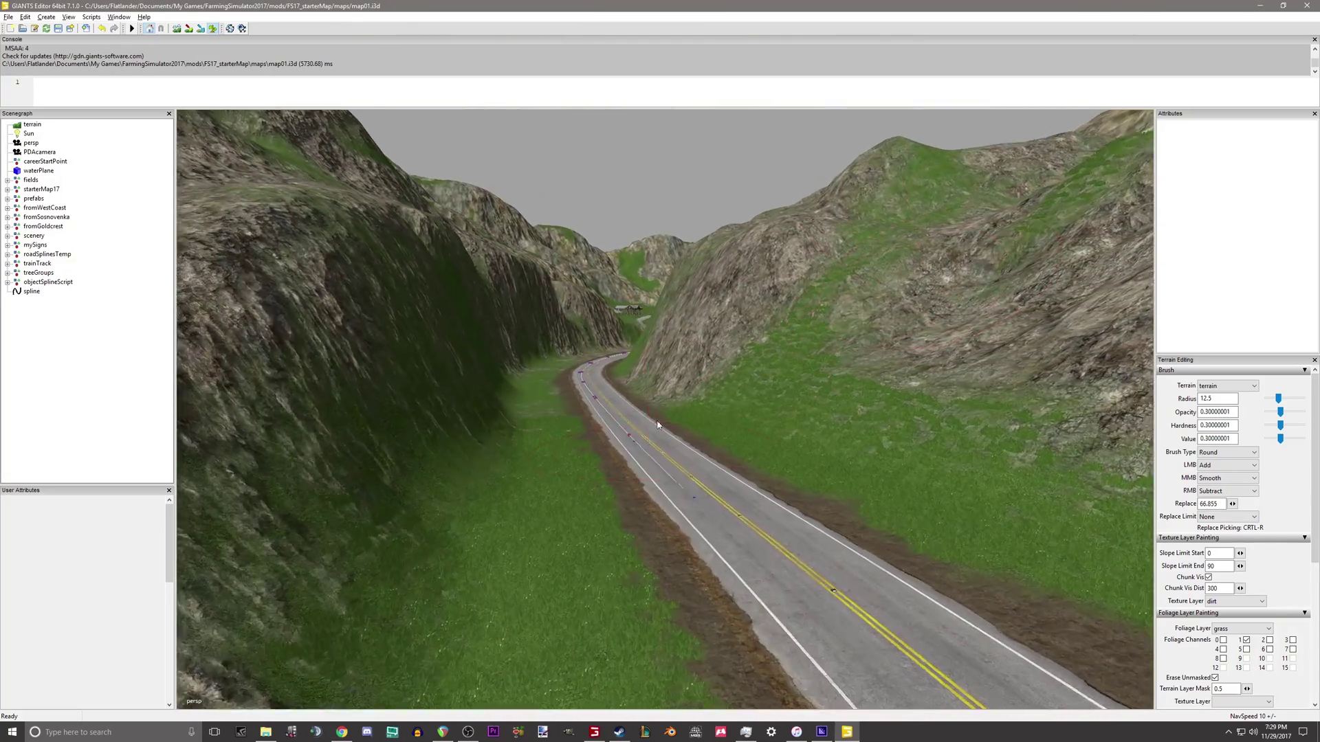
{"action": "scroll", "coordinate": [684, 539], "scroll_direction": "up", "scroll_amount": 2}
{"action": "left_click_drag", "start_coordinate": [605, 447], "coordinate": [813, 329], "text": "alt"}
{"action": "middle_click_drag", "start_coordinate": [813, 328], "coordinate": [683, 580], "text": "alt"}
{"action": "left_click_drag", "start_coordinate": [683, 579], "coordinate": [673, 434], "text": "alt"}
{"action": "scroll", "coordinate": [729, 446], "scroll_direction": "up", "scroll_amount": 3}
{"action": "middle_click_drag", "start_coordinate": [670, 438], "coordinate": [549, 512]}
Review the texture layers available for the terrain layer mask above the wooded lakeshore, leaving the choice blank
{"action": "right_click_drag", "start_coordinate": [549, 511], "coordinate": [1289, 213], "text": "alt"}
{"action": "left_click_drag", "start_coordinate": [664, 437], "coordinate": [696, 524], "text": "alt"}
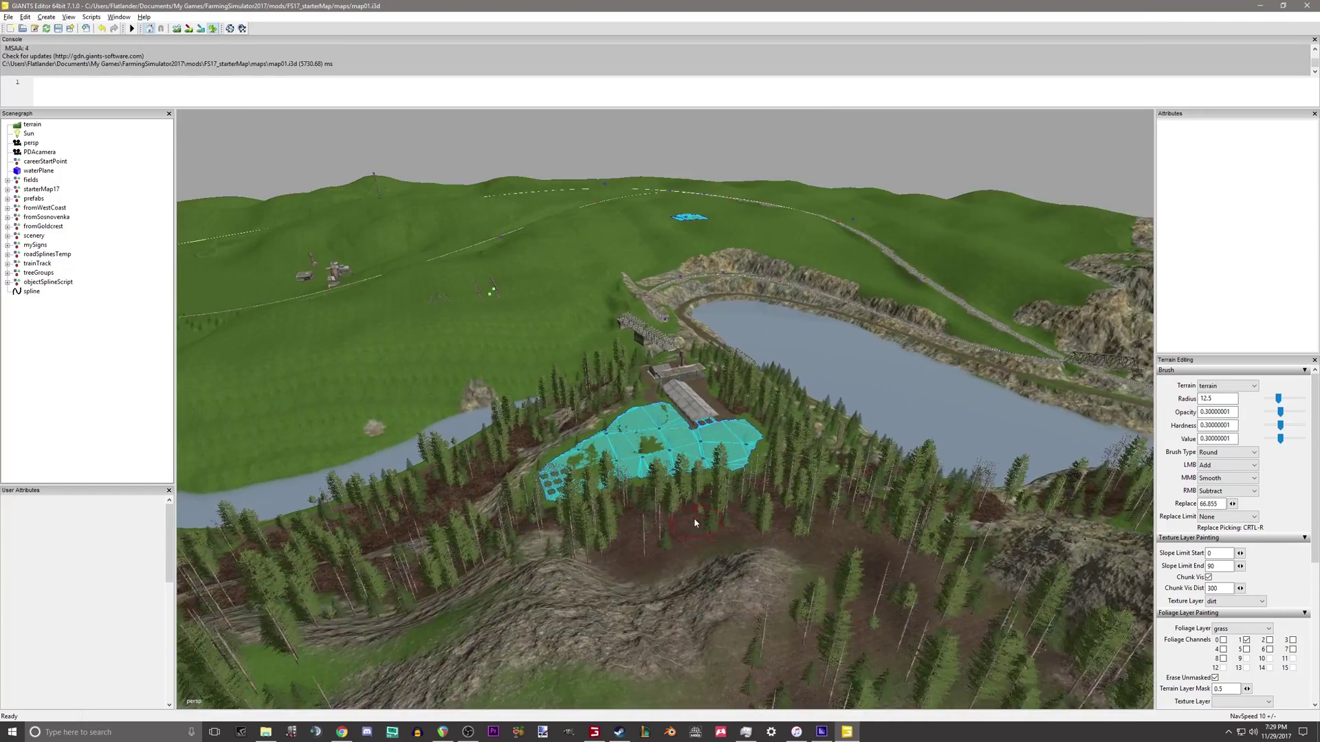
{"action": "right_click_drag", "start_coordinate": [696, 524], "coordinate": [1212, 228], "text": "alt"}
{"action": "middle_click_drag", "start_coordinate": [756, 440], "coordinate": [268, 456], "text": "alt"}
{"action": "right_click_drag", "start_coordinate": [268, 456], "coordinate": [712, 430], "text": "alt"}
{"action": "scroll", "coordinate": [1197, 667], "scroll_direction": "down", "scroll_amount": 3}
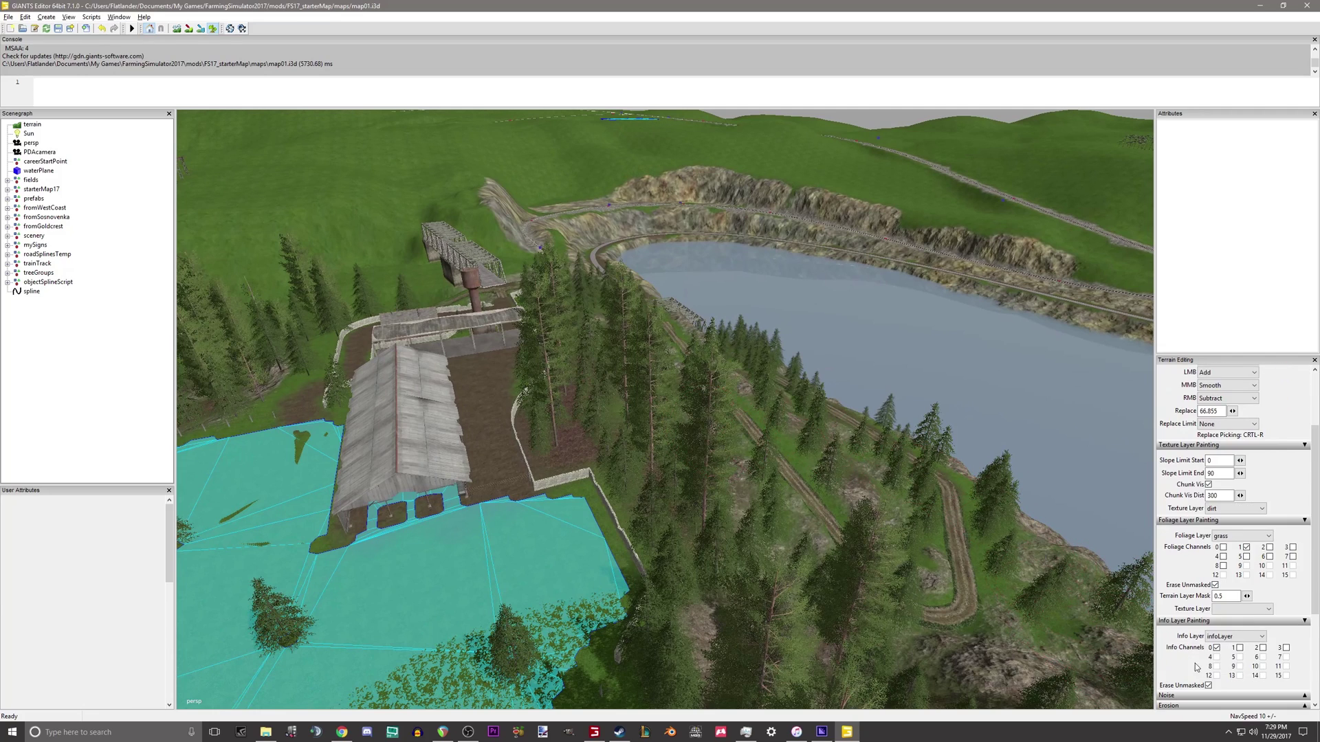
{"action": "left_click", "coordinate": [1238, 610]}
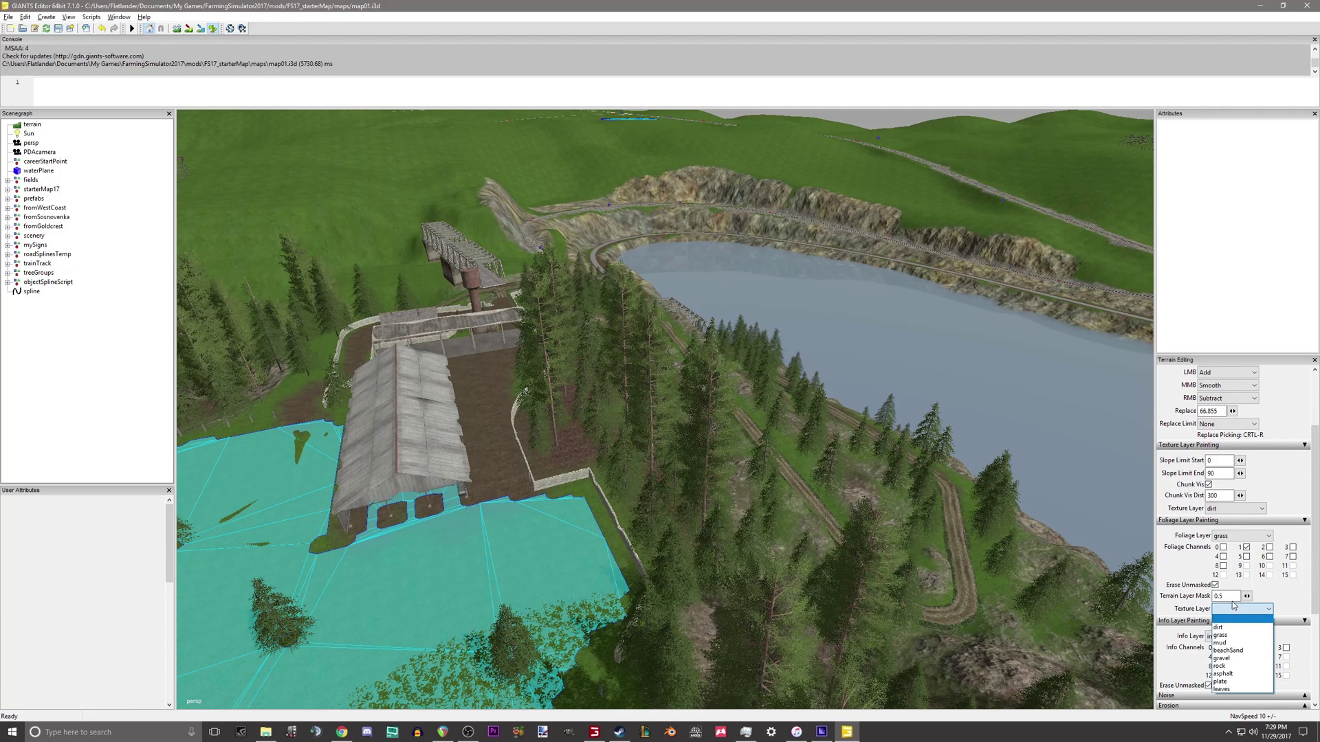
{"action": "left_click", "coordinate": [1249, 608]}
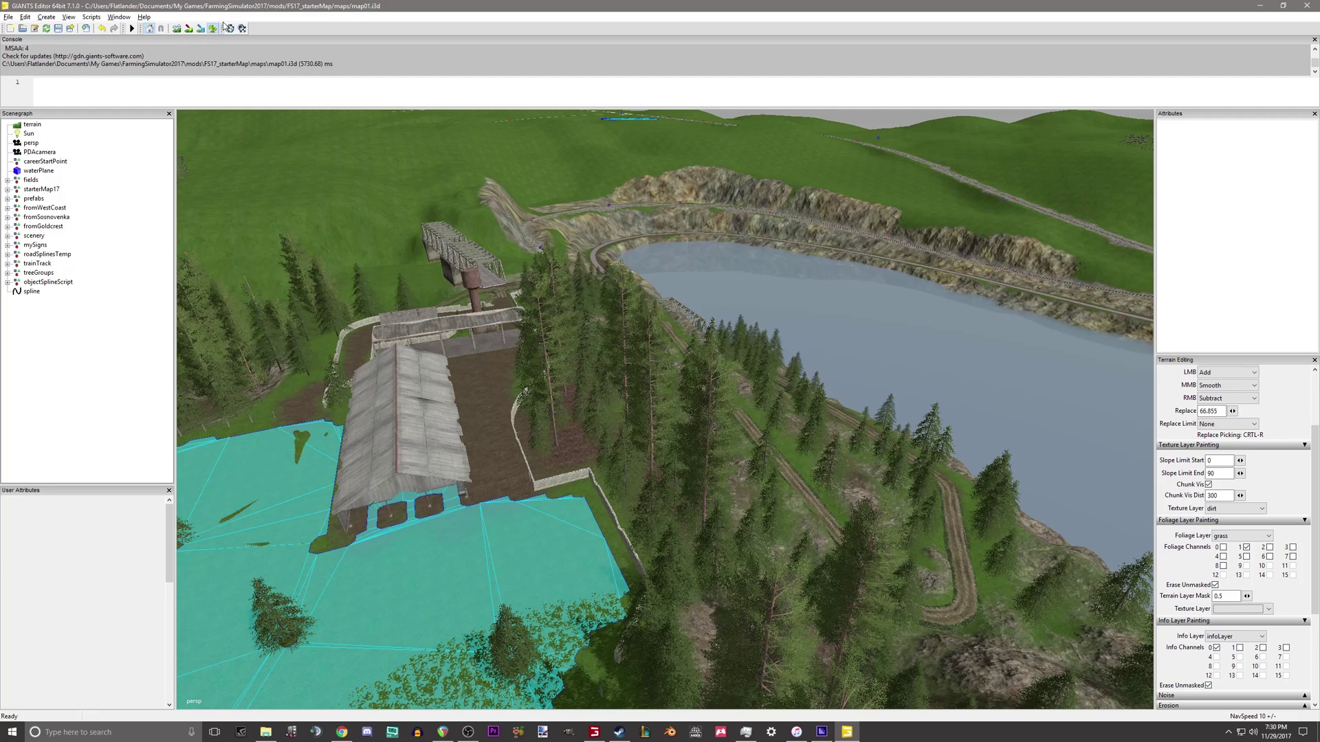
Select the spruce_stage3 tree standing on the rocky knoll of the wooded lakeshore
{"action": "middle_click_drag", "start_coordinate": [734, 419], "coordinate": [497, 468], "text": "alt"}
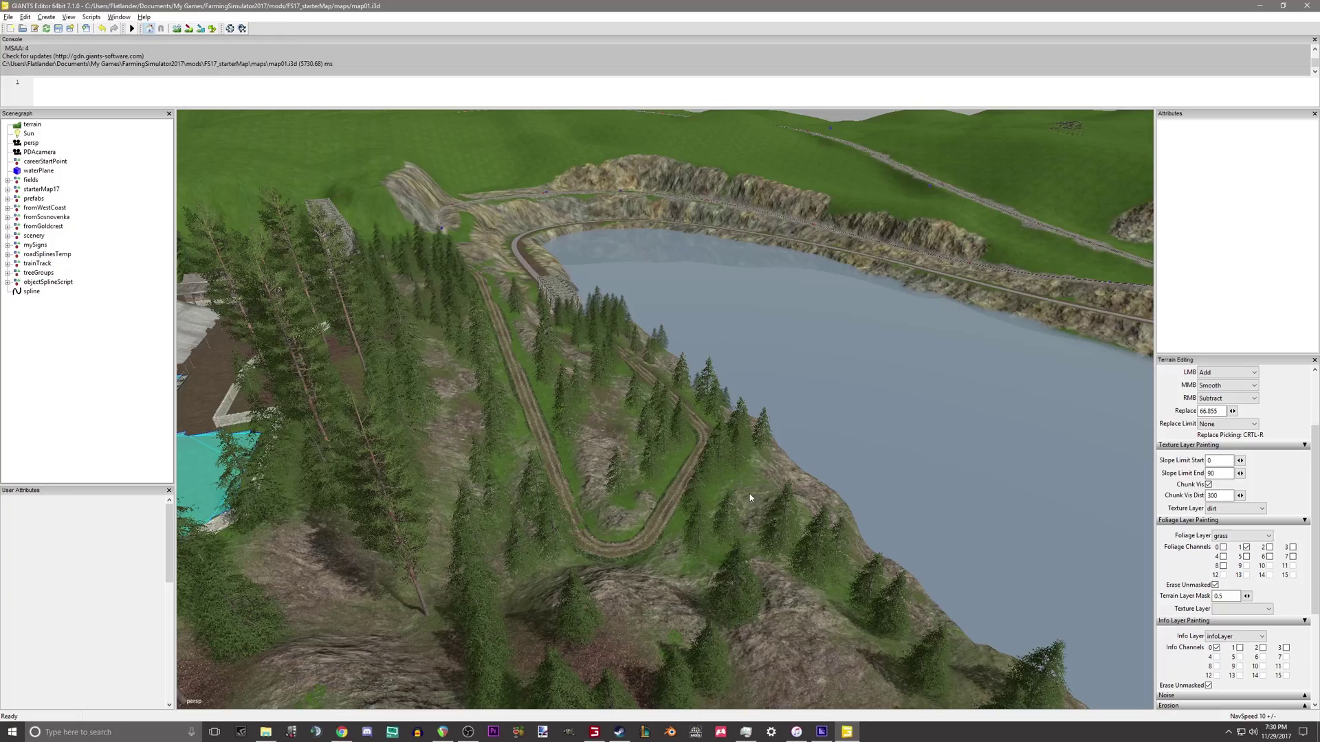
{"action": "middle_click_drag", "start_coordinate": [729, 548], "coordinate": [431, 407], "text": "alt"}
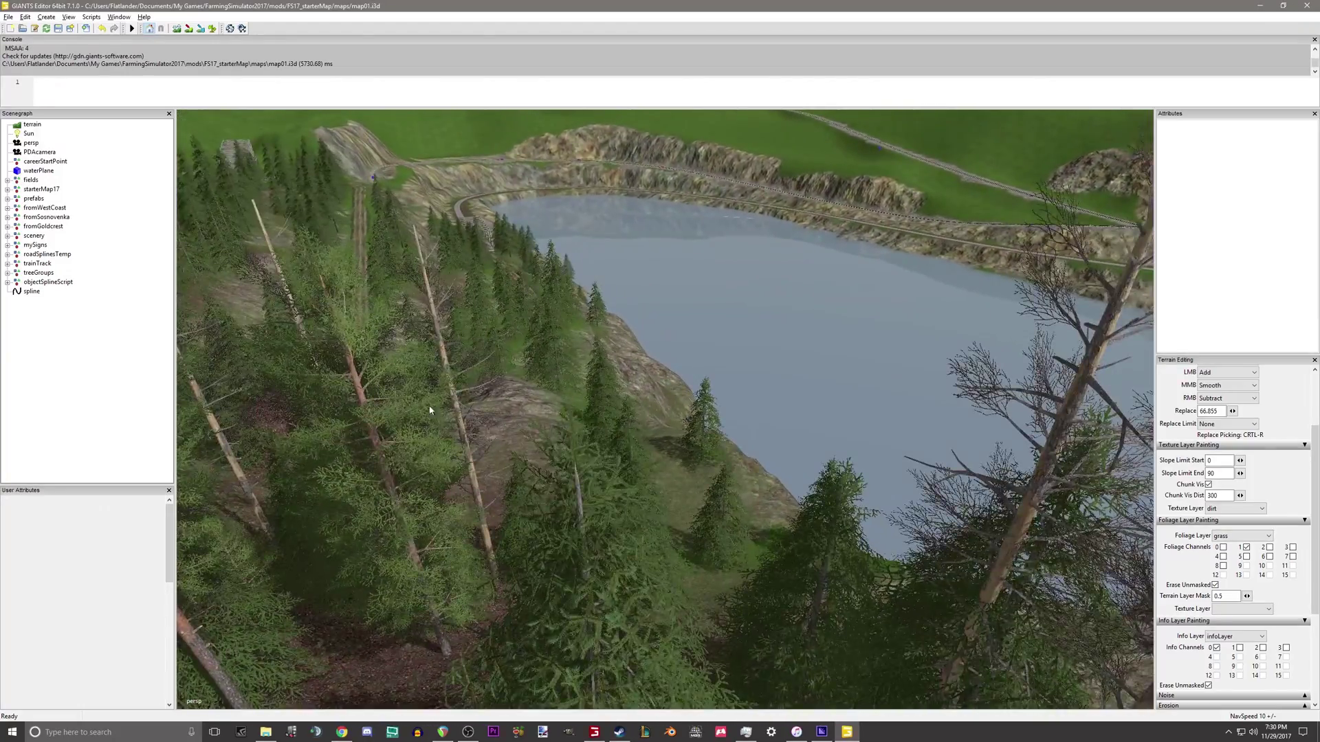
{"action": "middle_click_drag", "start_coordinate": [928, 426], "coordinate": [675, 284], "text": "alt"}
{"action": "scroll", "coordinate": [675, 284], "scroll_direction": "up", "scroll_amount": 3}
{"action": "left_click_drag", "start_coordinate": [619, 353], "coordinate": [880, 330], "text": "alt"}
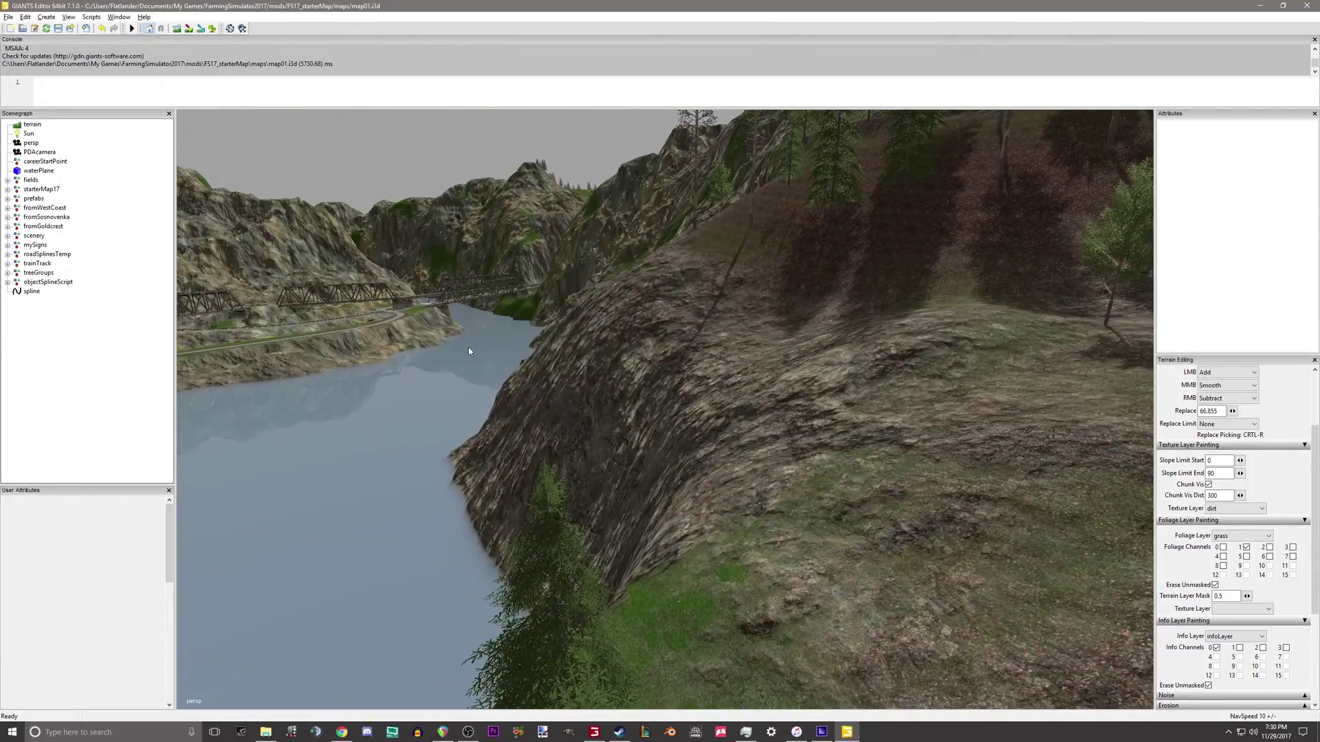
{"action": "right_click_drag", "start_coordinate": [468, 348], "coordinate": [768, 411], "text": "alt"}
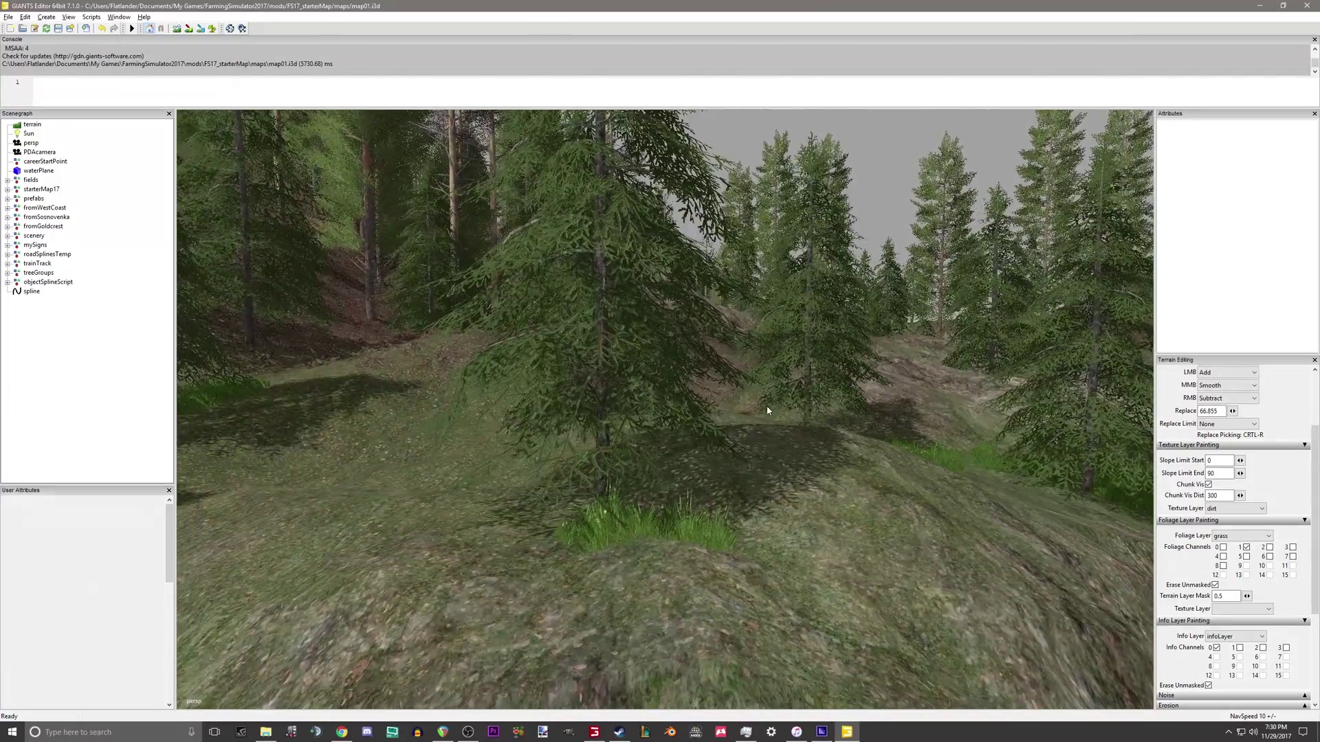
{"action": "left_click", "coordinate": [592, 339]}
{"action": "right_click_drag", "start_coordinate": [592, 339], "coordinate": [702, 424]}
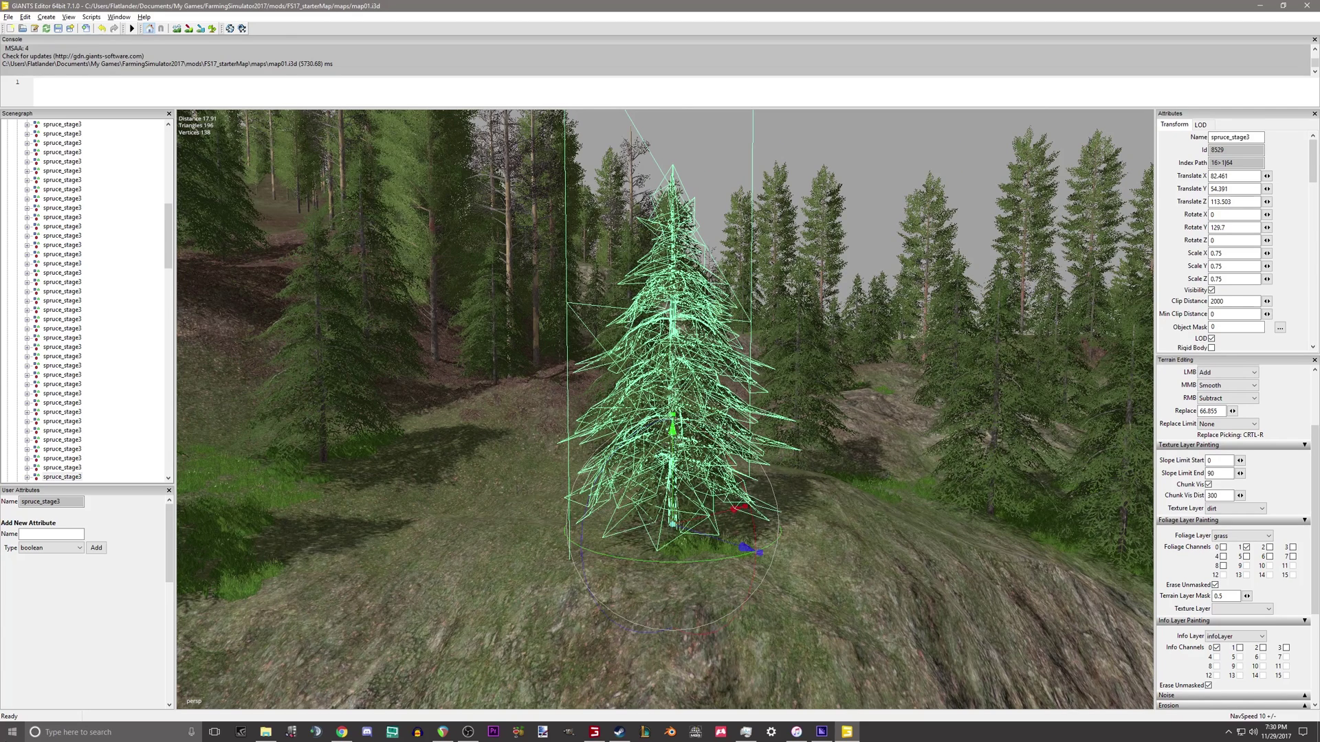
{"action": "key", "text": "ctrl+r"}
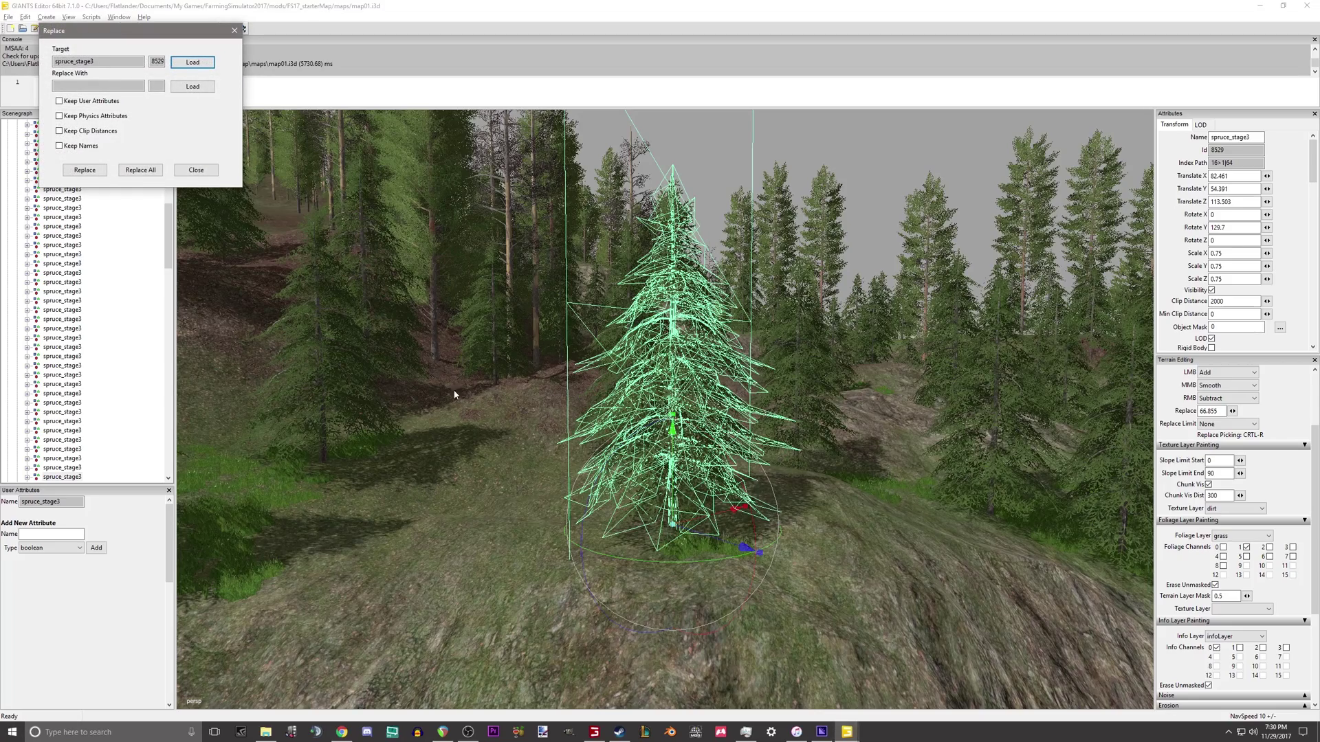
{"action": "left_click_drag", "start_coordinate": [454, 394], "coordinate": [488, 398], "text": "alt"}
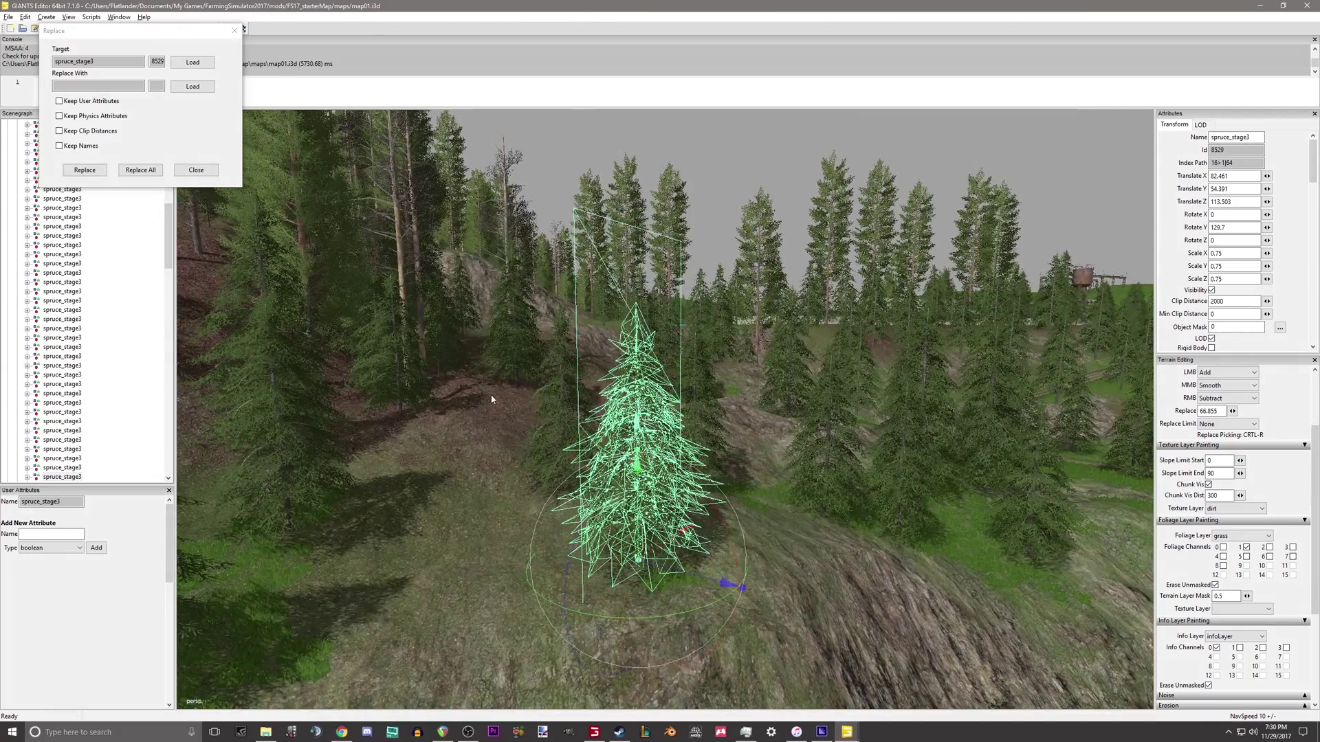
{"action": "left_click", "coordinate": [230, 29]}
Select the tall pine_stage6 tree at the edge of the leaf-covered forest floor
{"action": "middle_click_drag", "start_coordinate": [491, 368], "coordinate": [500, 385], "text": "alt"}
{"action": "right_click_drag", "start_coordinate": [501, 385], "coordinate": [526, 385], "text": "alt"}
{"action": "middle_click_drag", "start_coordinate": [526, 385], "coordinate": [567, 378], "text": "alt"}
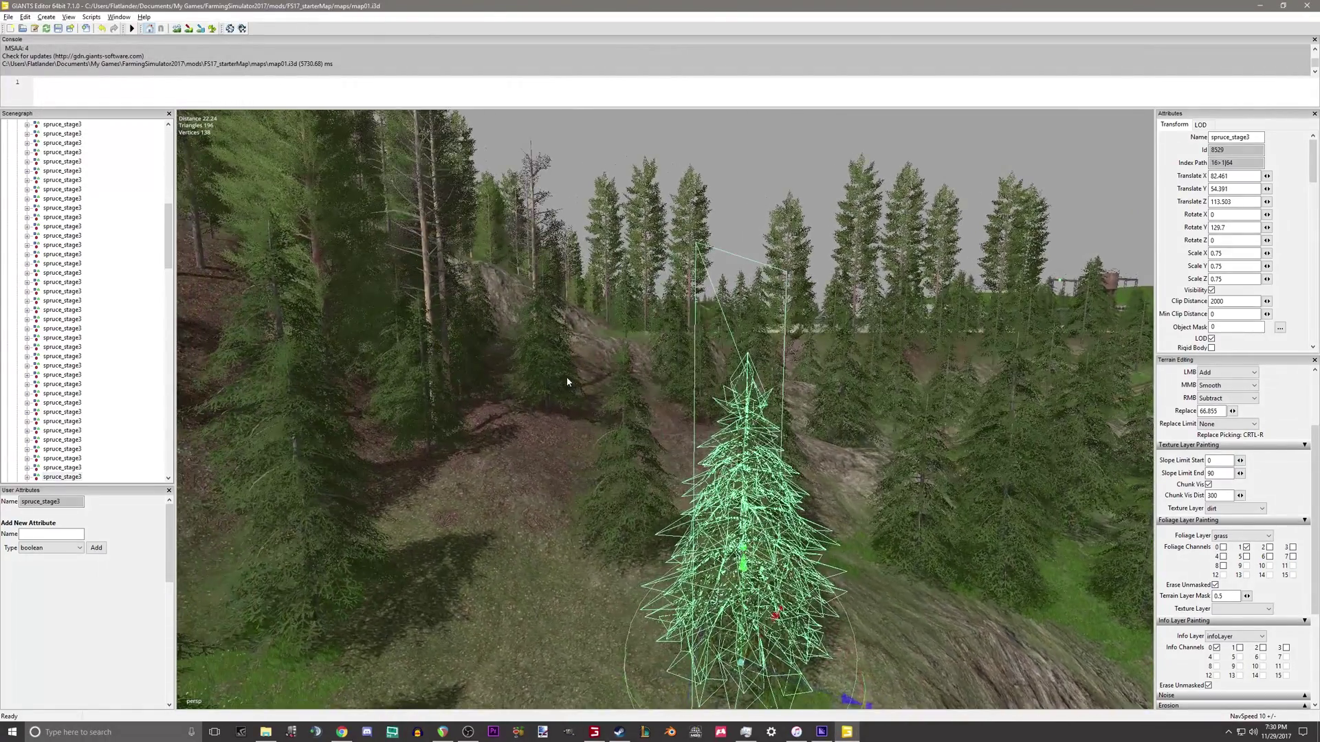
{"action": "right_click_drag", "start_coordinate": [568, 382], "coordinate": [517, 381]}
{"action": "left_click", "coordinate": [487, 271]}
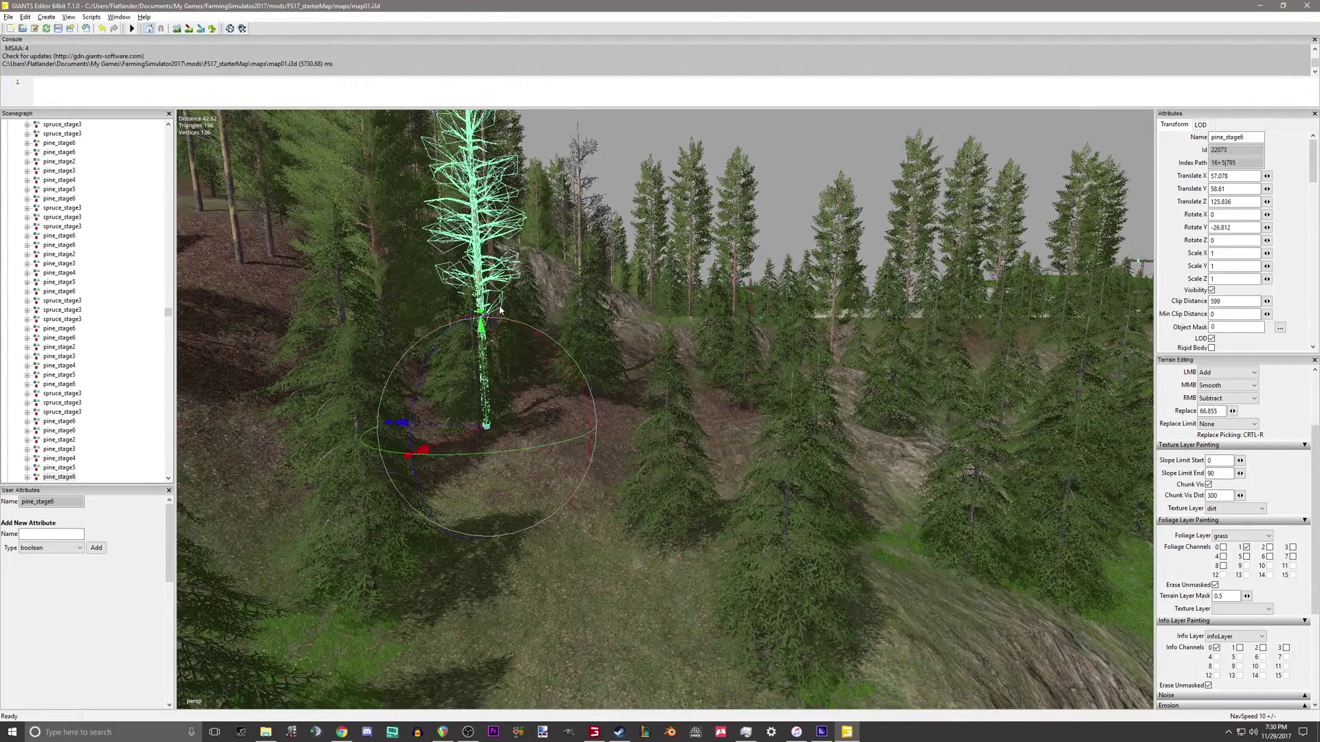
{"action": "right_click_drag", "start_coordinate": [487, 270], "coordinate": [229, 430]}
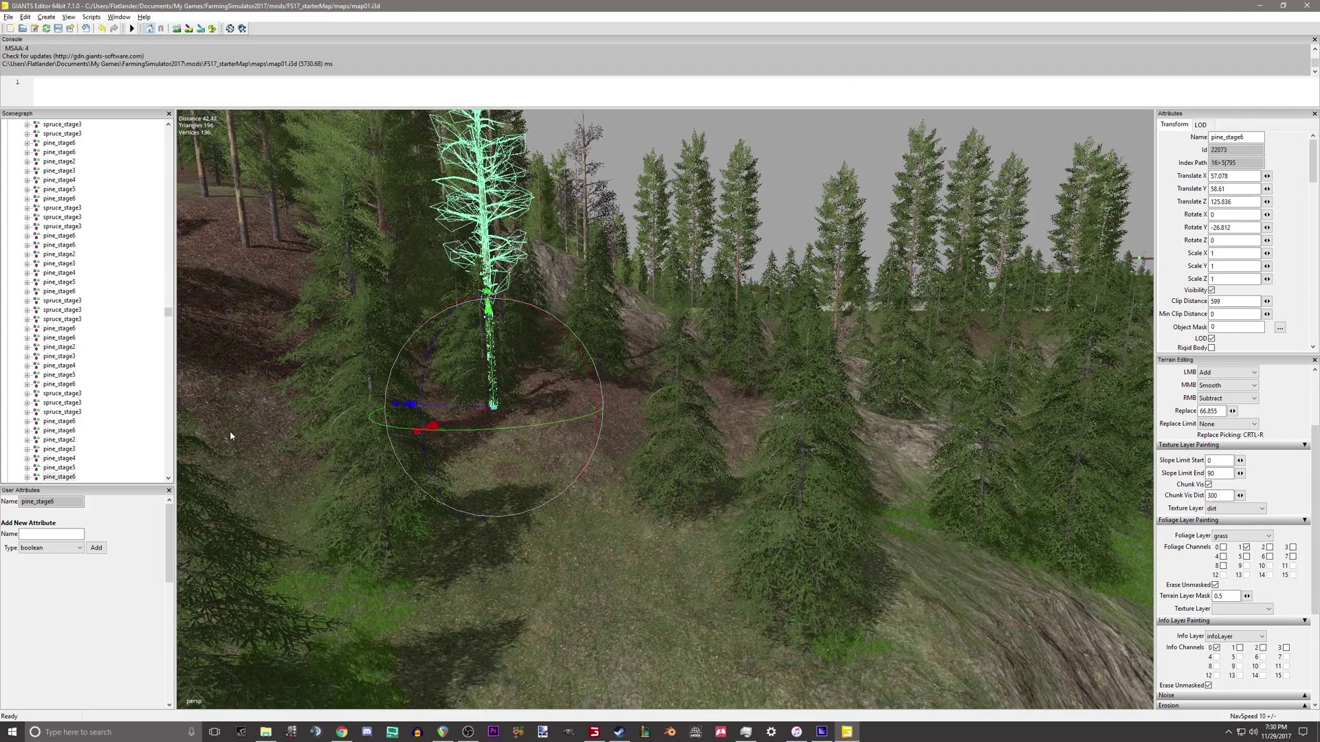
{"action": "left_click", "coordinate": [68, 478]}
{"action": "left_click", "coordinate": [799, 495]}
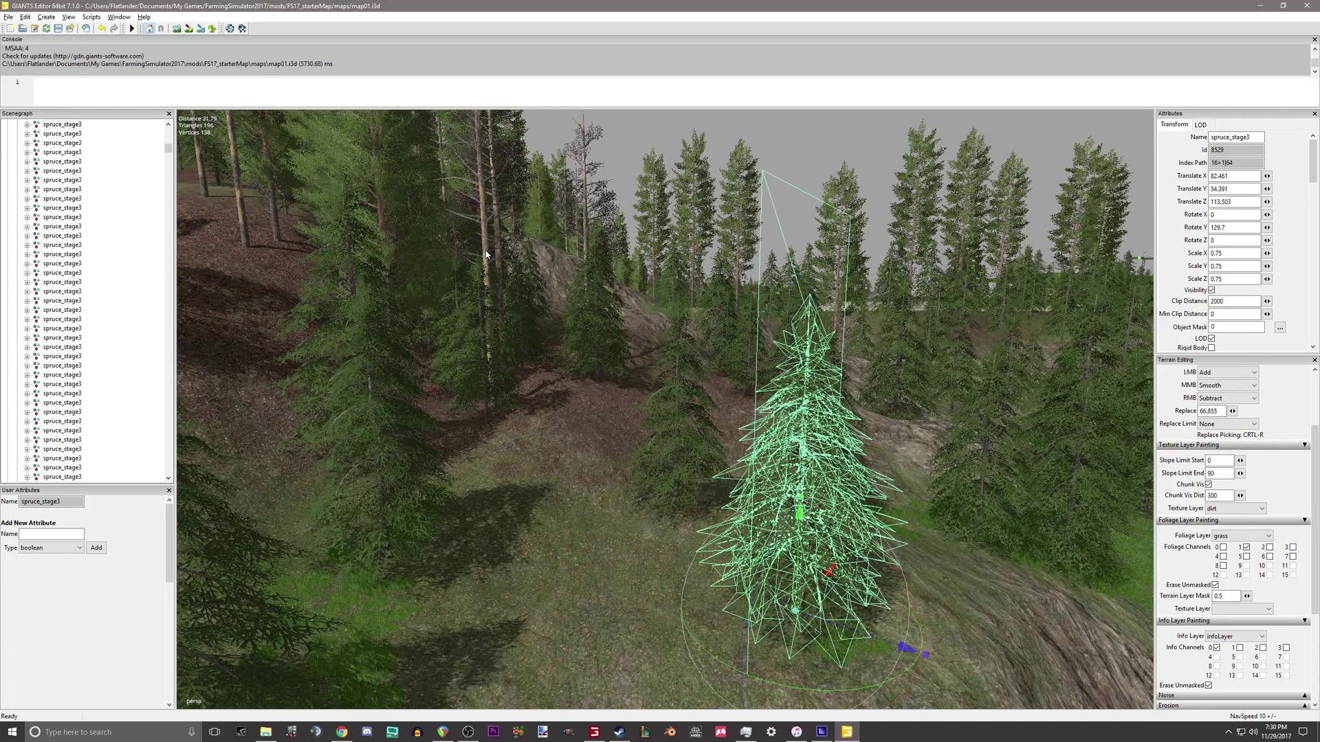
{"action": "key", "text": "ctrl+h"}
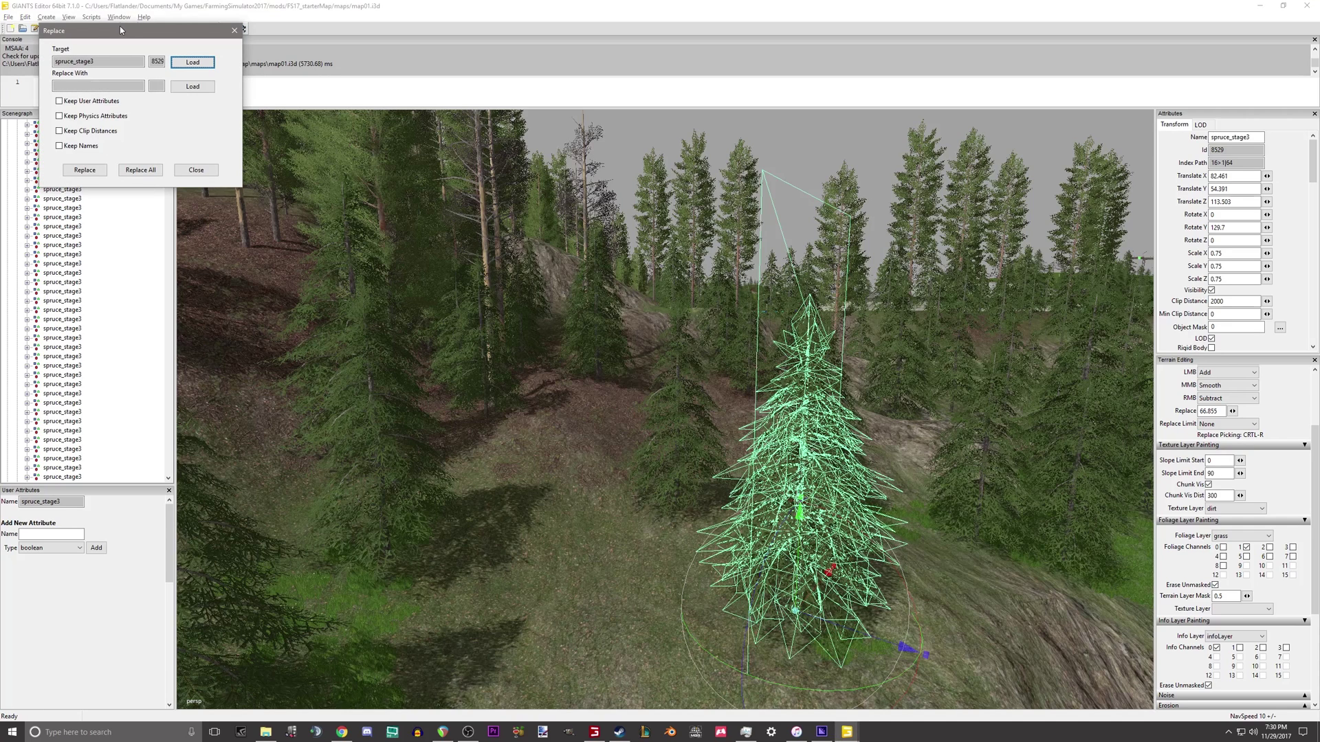
{"action": "left_click_drag", "start_coordinate": [121, 30], "coordinate": [477, 366]}
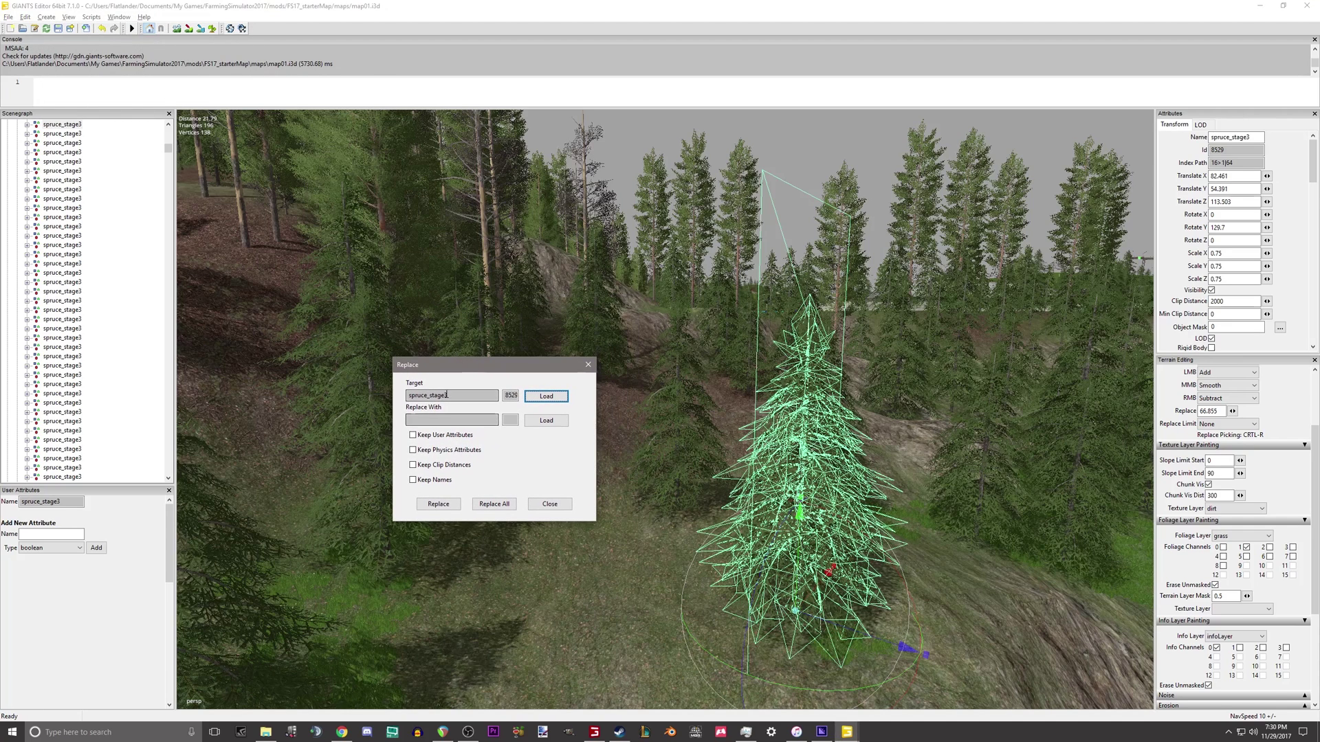
{"action": "left_click", "coordinate": [588, 367]}
{"action": "left_click", "coordinate": [486, 273]}
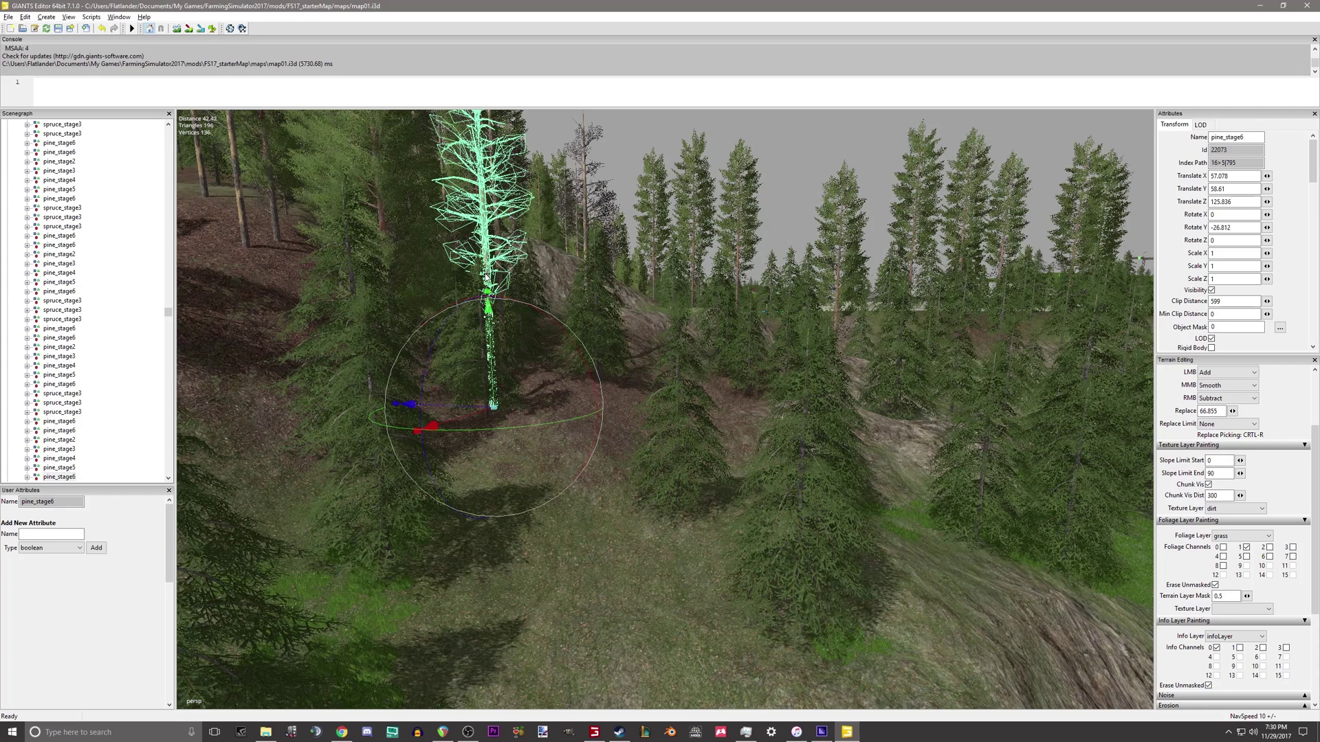
{"action": "key", "text": "ctrl+r"}
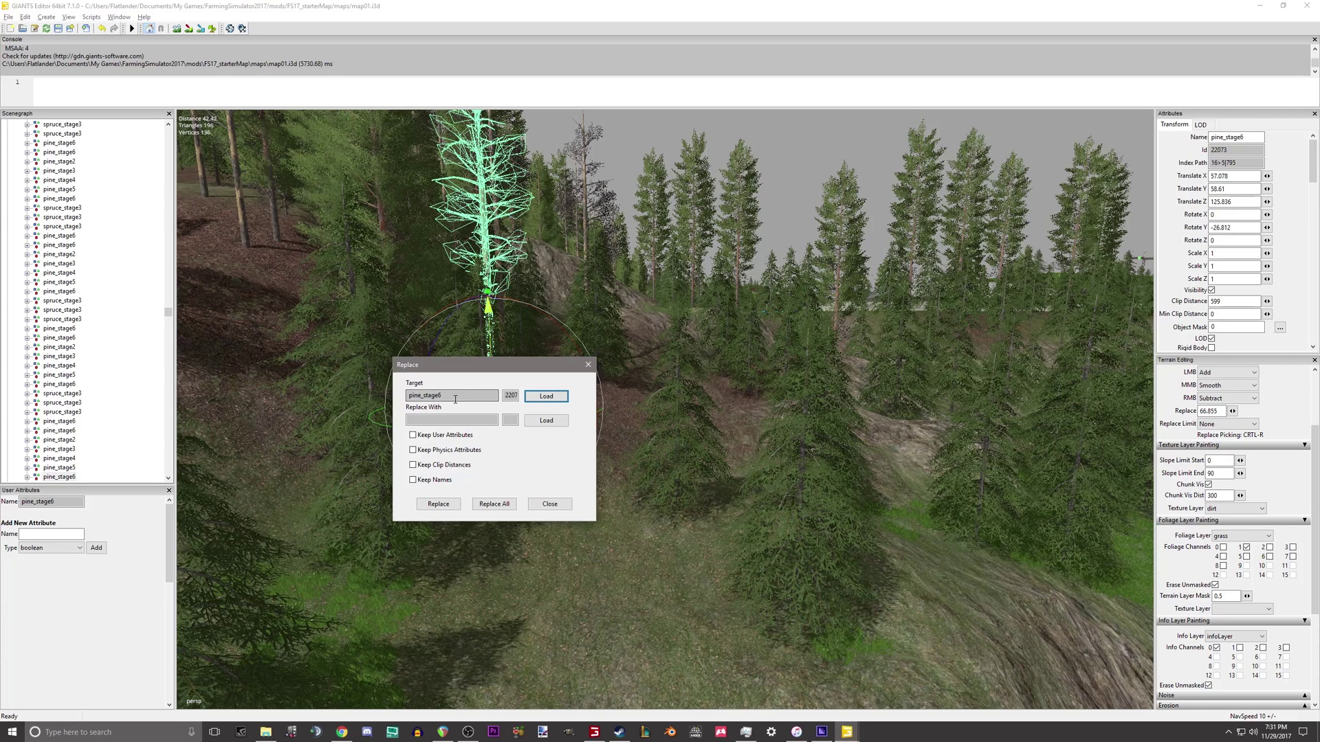
{"action": "left_click", "coordinate": [589, 365]}
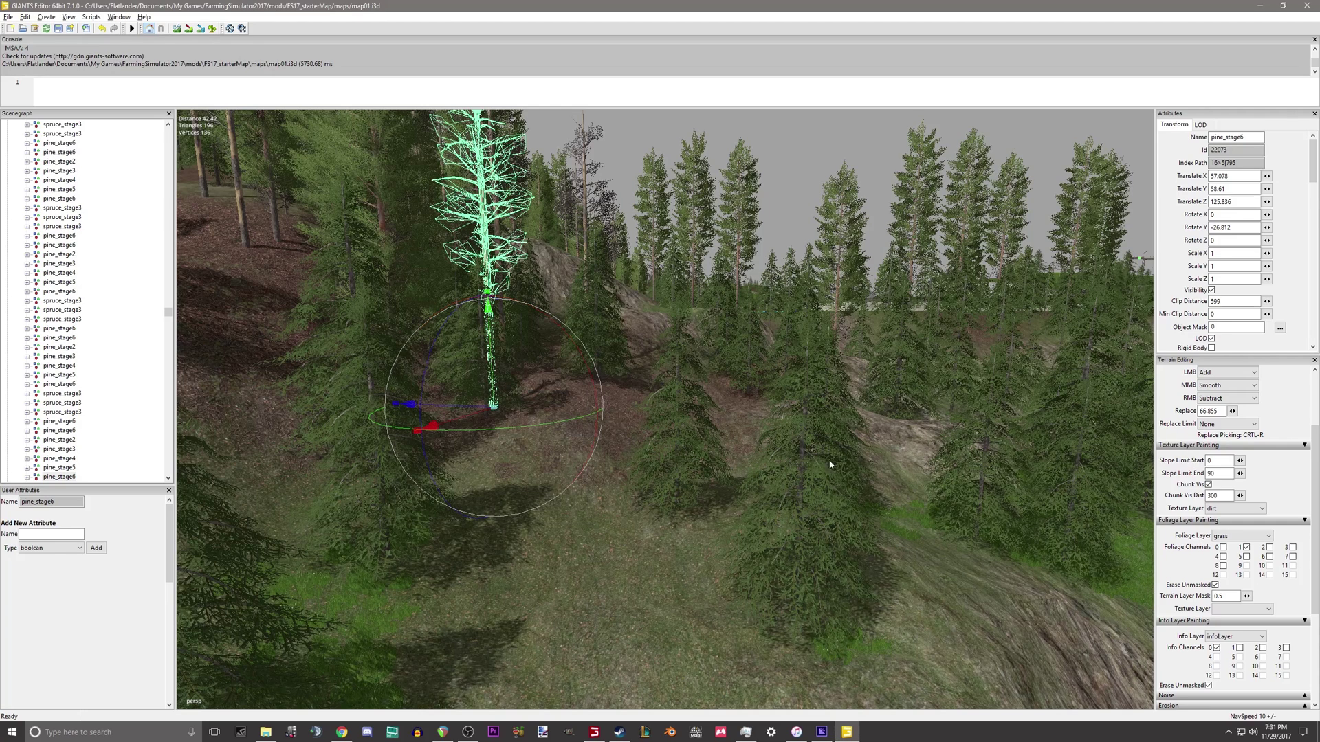
Set up a Replace with the foreground spruce_stage3 tree as target and the tall pine_stage6 tree as its replacement
{"action": "left_click", "coordinate": [809, 461]}
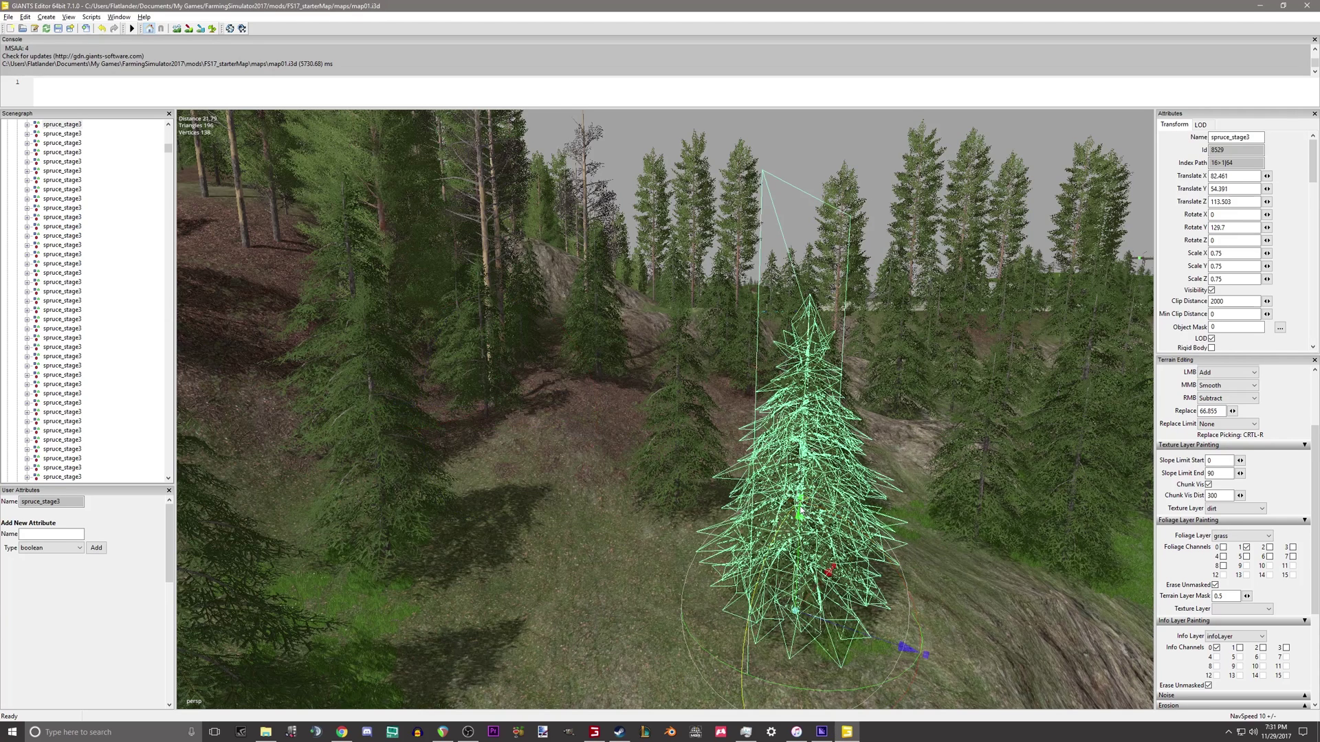
{"action": "key", "text": "ctrl+h"}
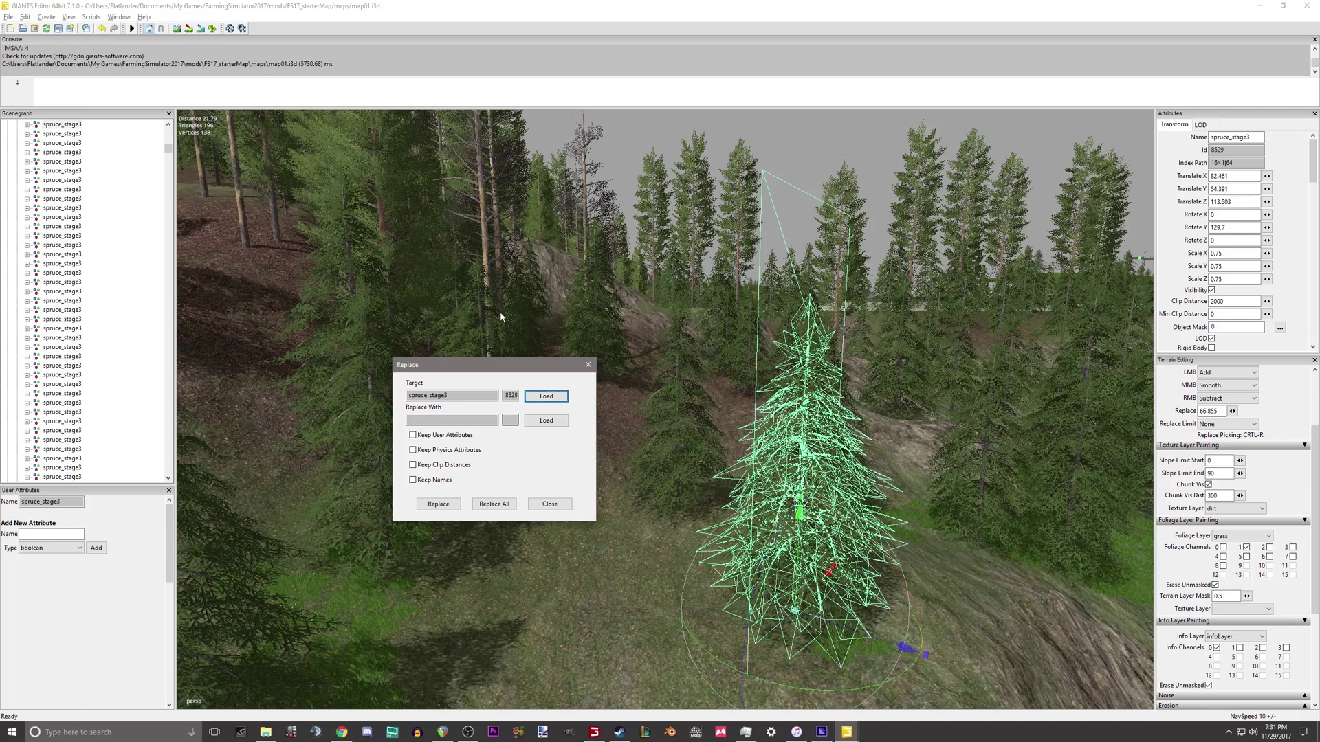
{"action": "left_click", "coordinate": [484, 256]}
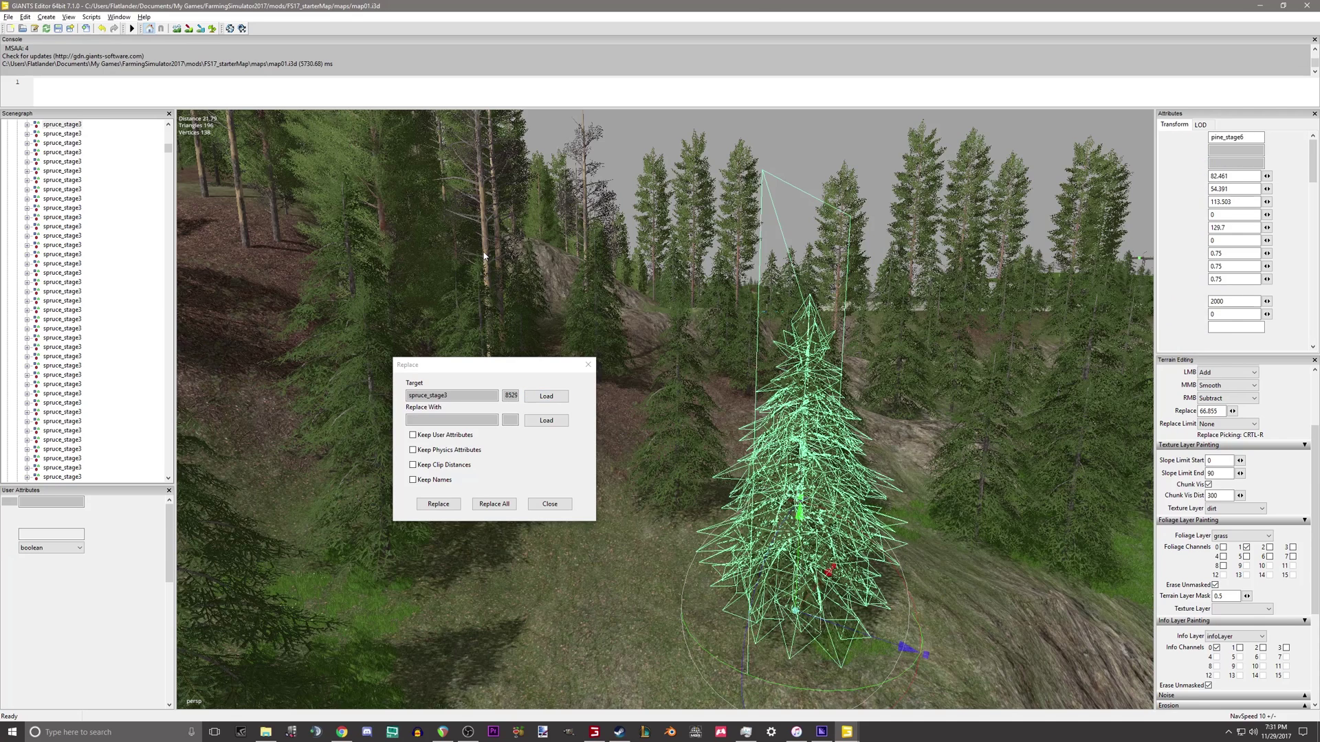
{"action": "left_click", "coordinate": [544, 421]}
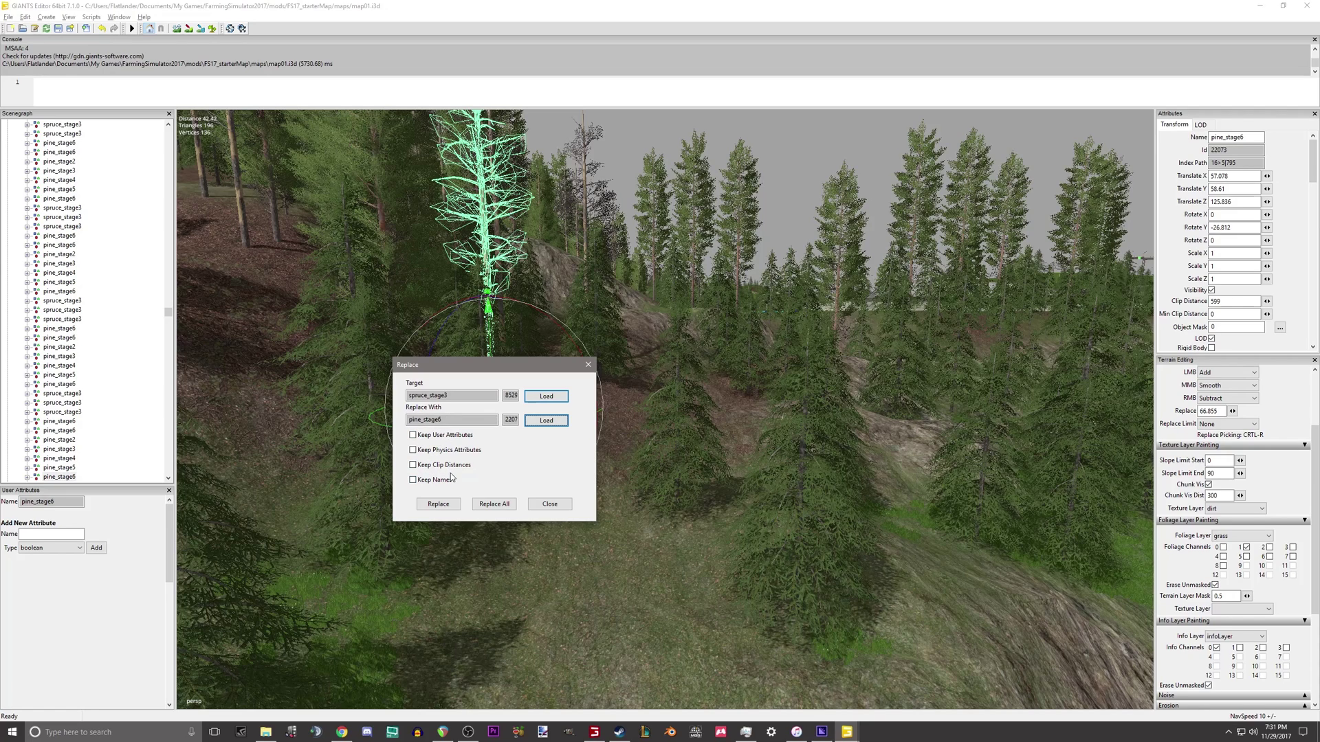
Replace all spruce_stage3 trees with pine_stage6, keeping only the clip distances, and close the Replace dialog
{"action": "left_click_drag", "start_coordinate": [449, 419], "coordinate": [406, 395]}
{"action": "left_click", "coordinate": [412, 434]}
{"action": "left_click", "coordinate": [413, 450]}
{"action": "left_click", "coordinate": [415, 450]}
{"action": "left_click", "coordinate": [413, 465]}
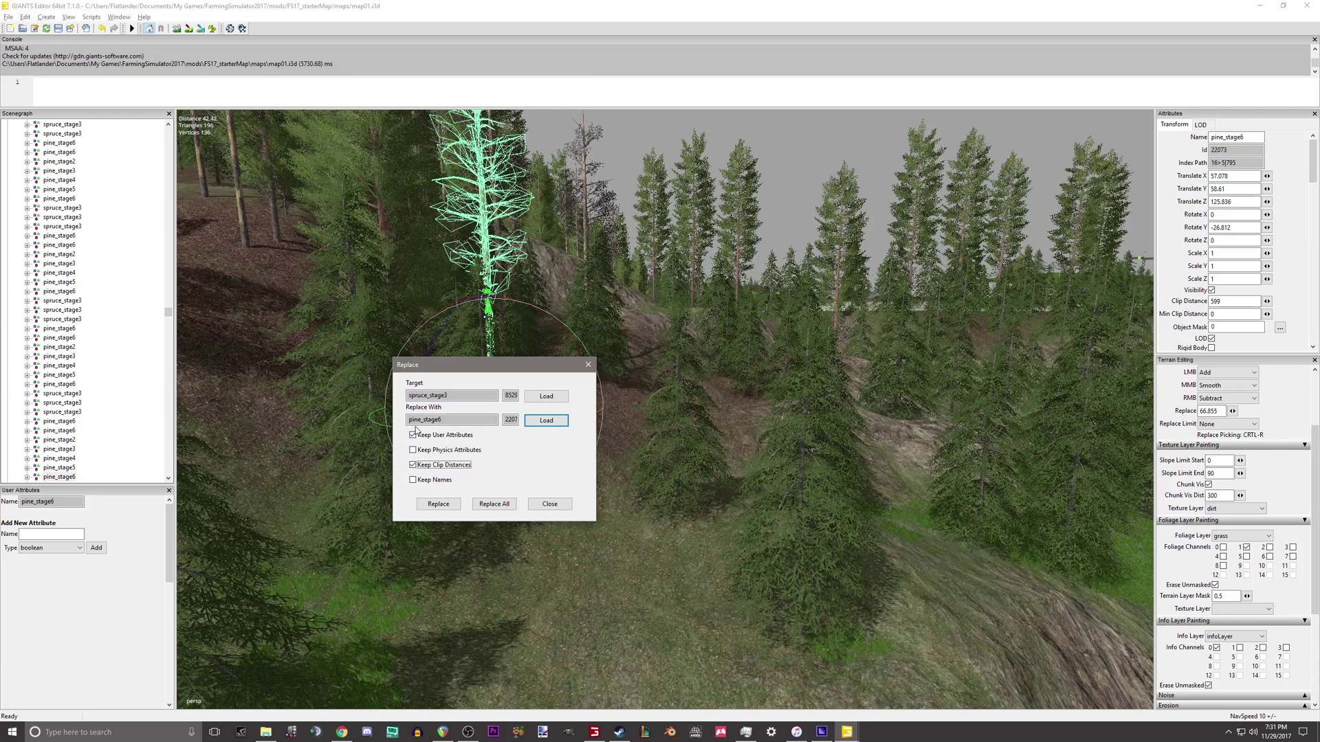
{"action": "left_click", "coordinate": [499, 508]}
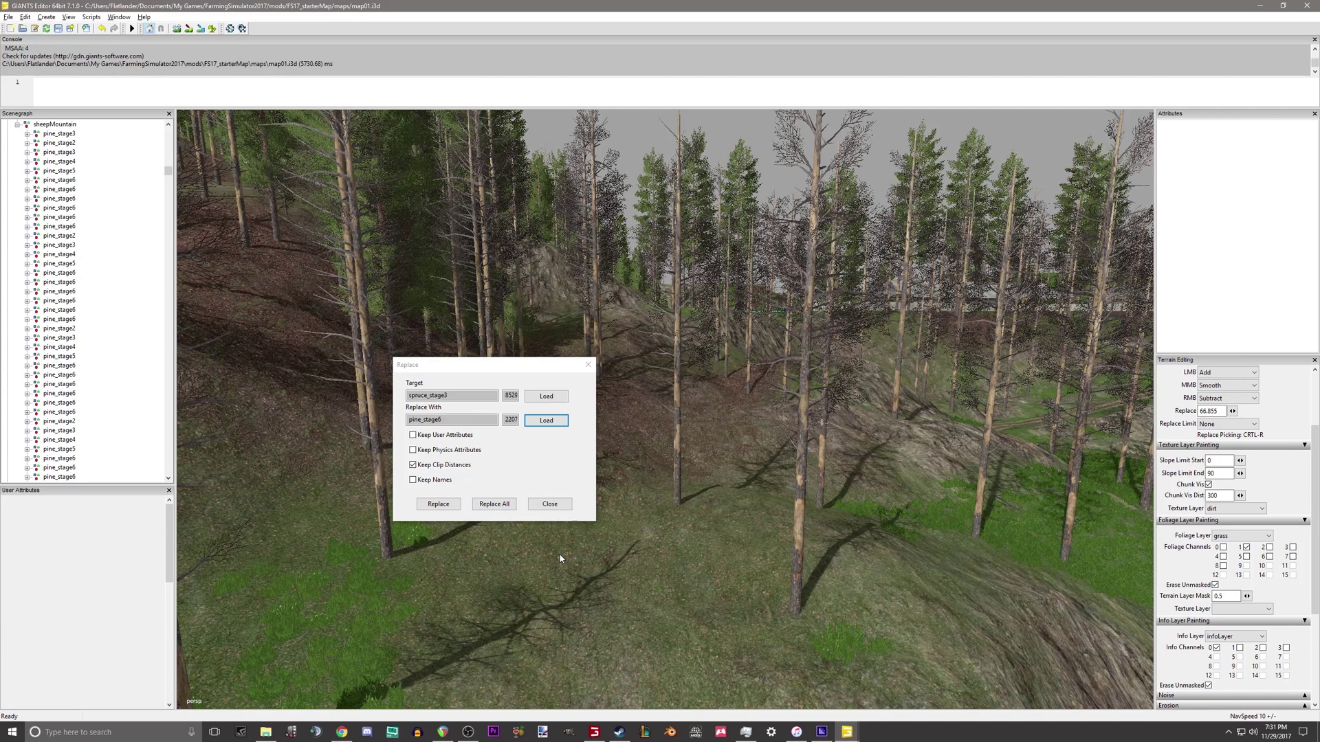
{"action": "left_click", "coordinate": [588, 364]}
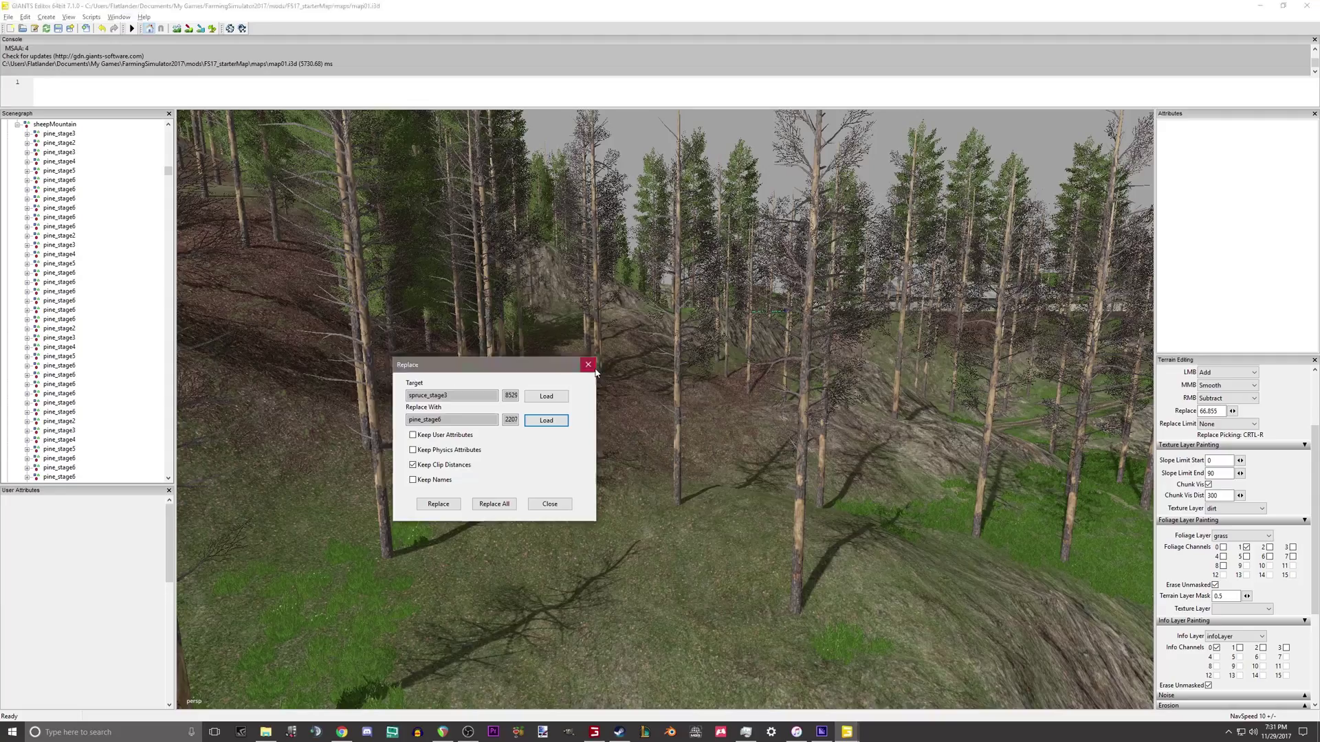
Examine the replaced pine trees across the forested hills, around the hillside farm and beside the truss bridges
{"action": "left_click_drag", "start_coordinate": [665, 452], "coordinate": [621, 463], "text": "alt"}
{"action": "right_click_drag", "start_coordinate": [621, 467], "coordinate": [585, 606]}
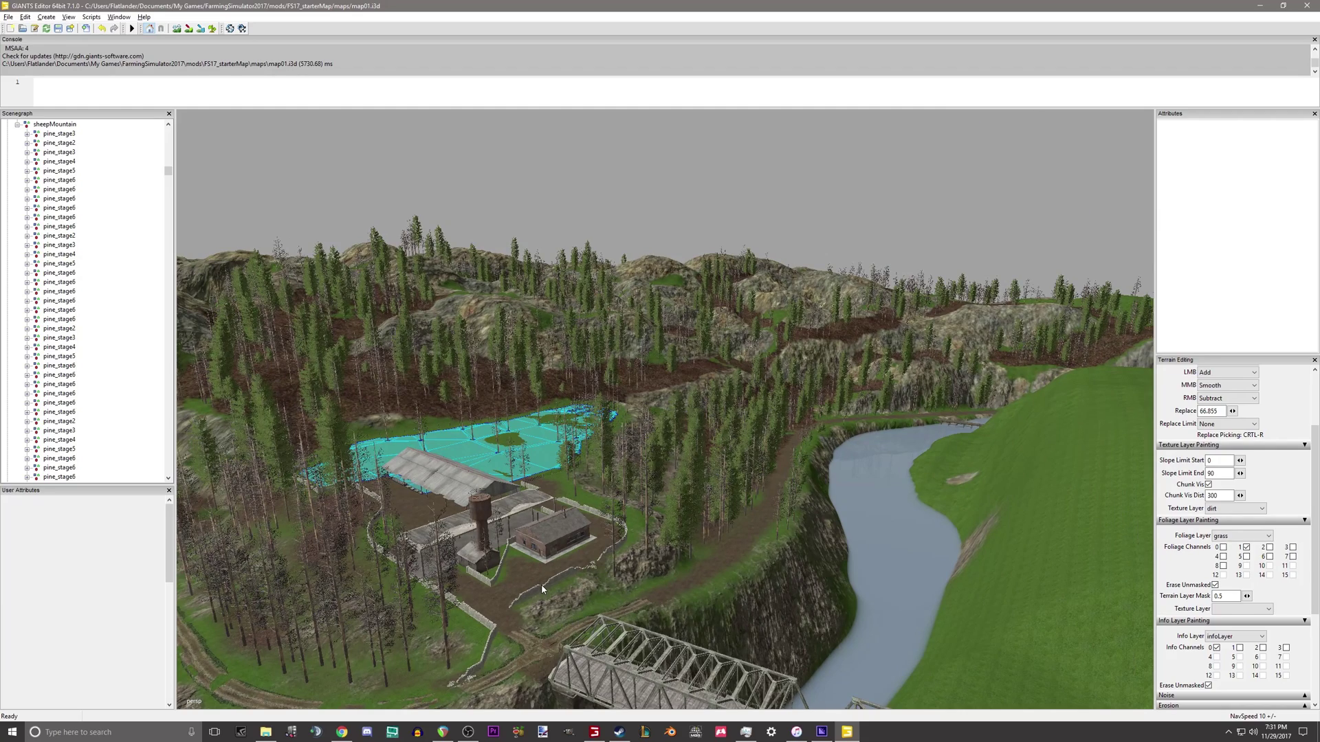
{"action": "middle_click_drag", "start_coordinate": [541, 585], "coordinate": [897, 175], "text": "alt"}
{"action": "middle_click_drag", "start_coordinate": [413, 584], "coordinate": [434, 552], "text": "alt"}
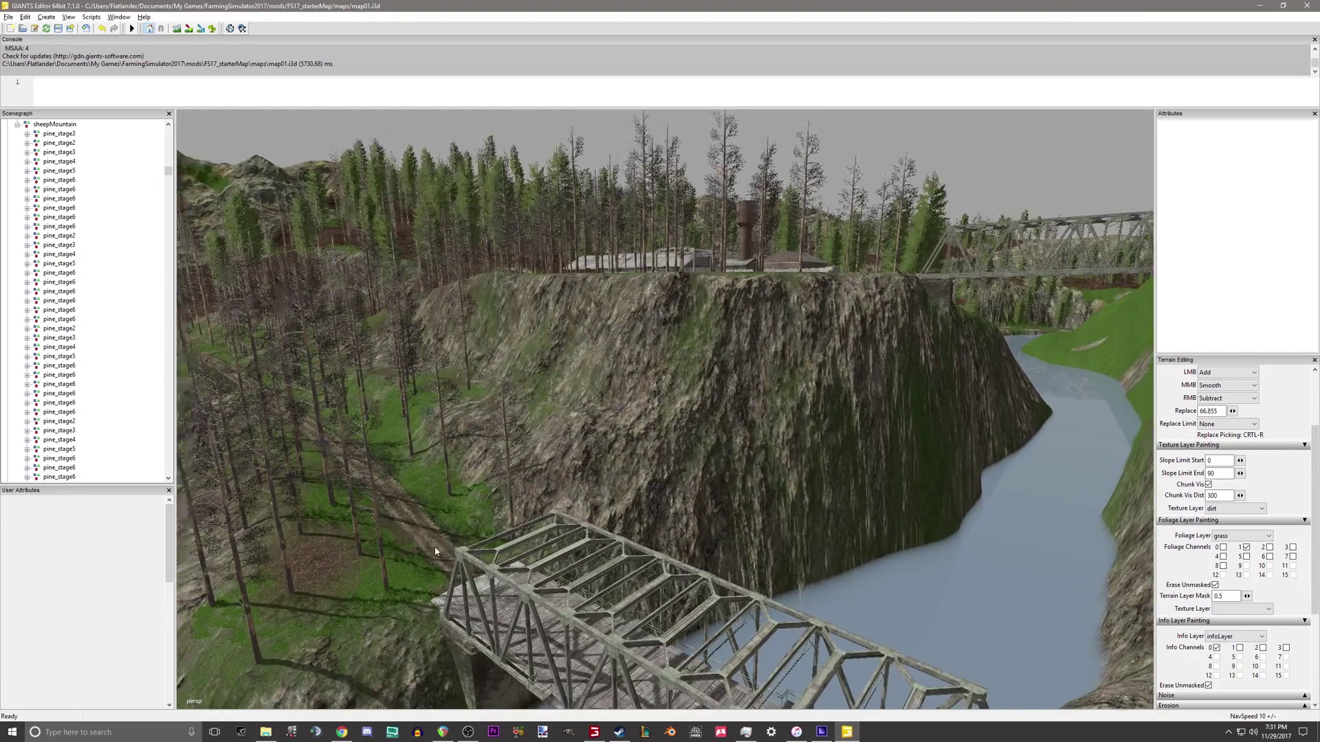
{"action": "right_click_drag", "start_coordinate": [435, 551], "coordinate": [566, 398]}
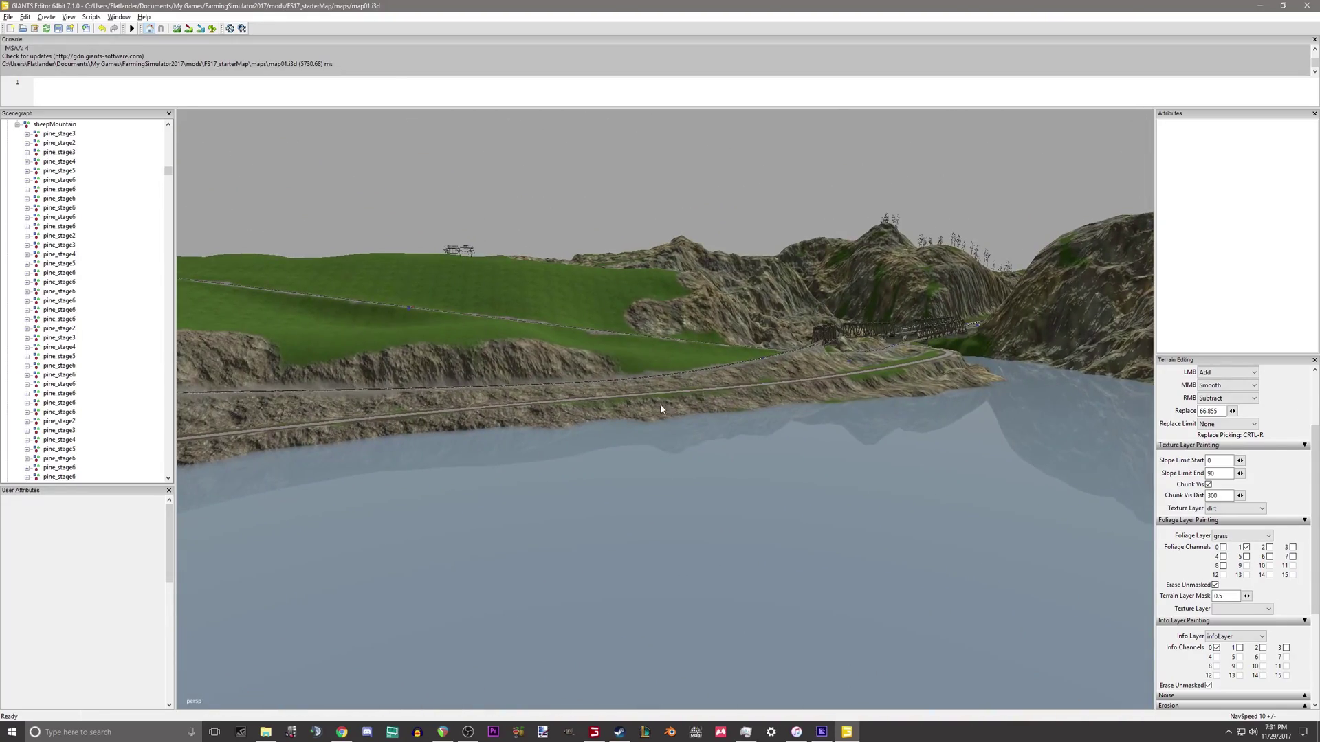
{"action": "scroll", "coordinate": [529, 345], "scroll_direction": "up", "scroll_amount": 3}
{"action": "left_click_drag", "start_coordinate": [642, 419], "coordinate": [933, 416], "text": "alt"}
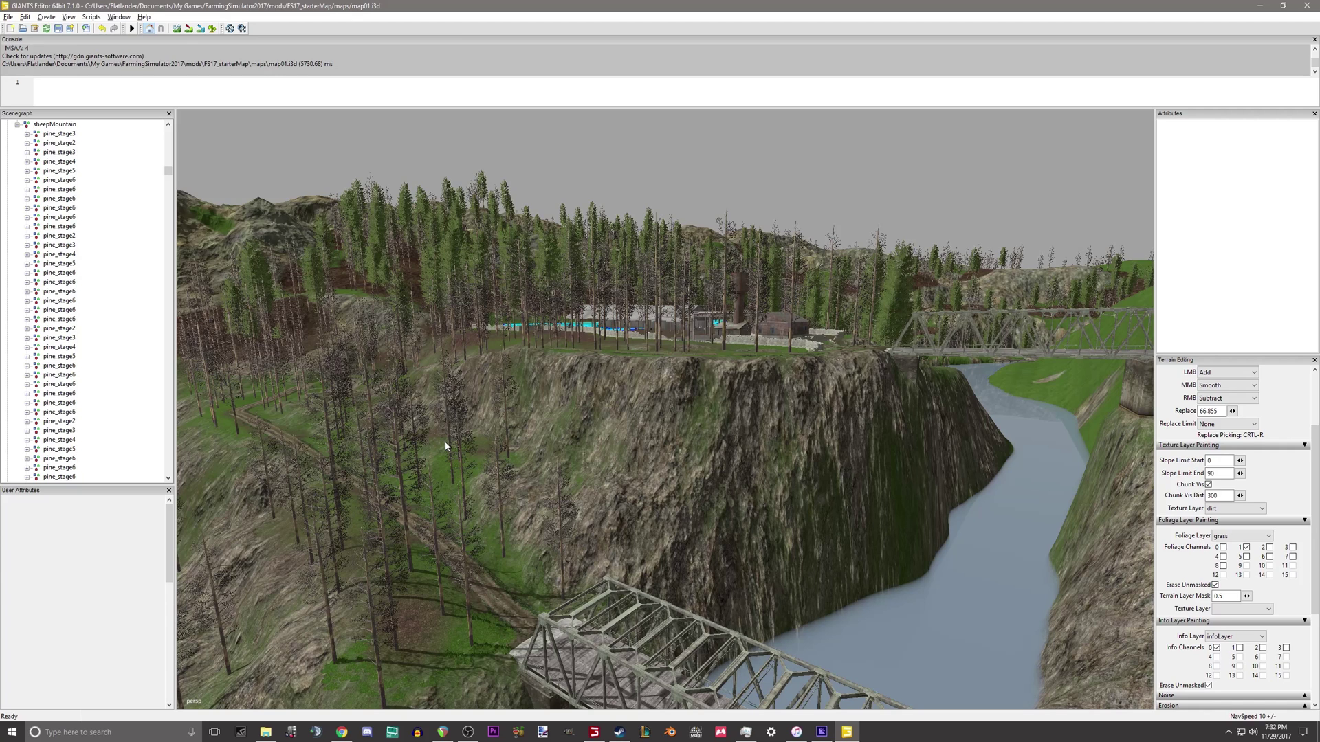
{"action": "right_click_drag", "start_coordinate": [446, 446], "coordinate": [506, 513]}
{"action": "middle_click_drag", "start_coordinate": [507, 512], "coordinate": [659, 324], "text": "alt"}
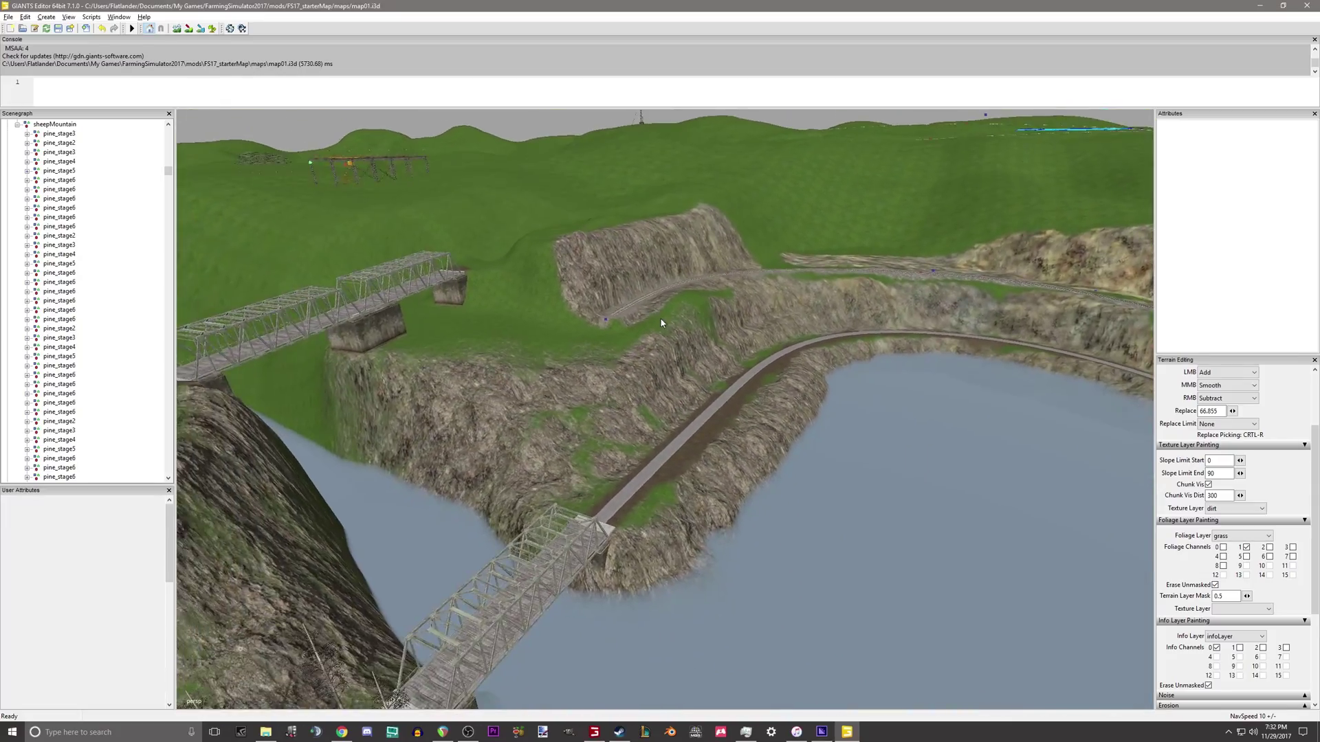
Survey the rocky river canyon, the lakeshore road and the bridges around the large lake
{"action": "left_click_drag", "start_coordinate": [660, 324], "coordinate": [678, 362], "text": "alt"}
{"action": "right_click_drag", "start_coordinate": [678, 362], "coordinate": [503, 537]}
{"action": "right_click_drag", "start_coordinate": [651, 446], "coordinate": [553, 378]}
{"action": "left_click_drag", "start_coordinate": [553, 378], "coordinate": [716, 427], "text": "alt"}
{"action": "right_click_drag", "start_coordinate": [716, 427], "coordinate": [749, 386], "text": "alt"}
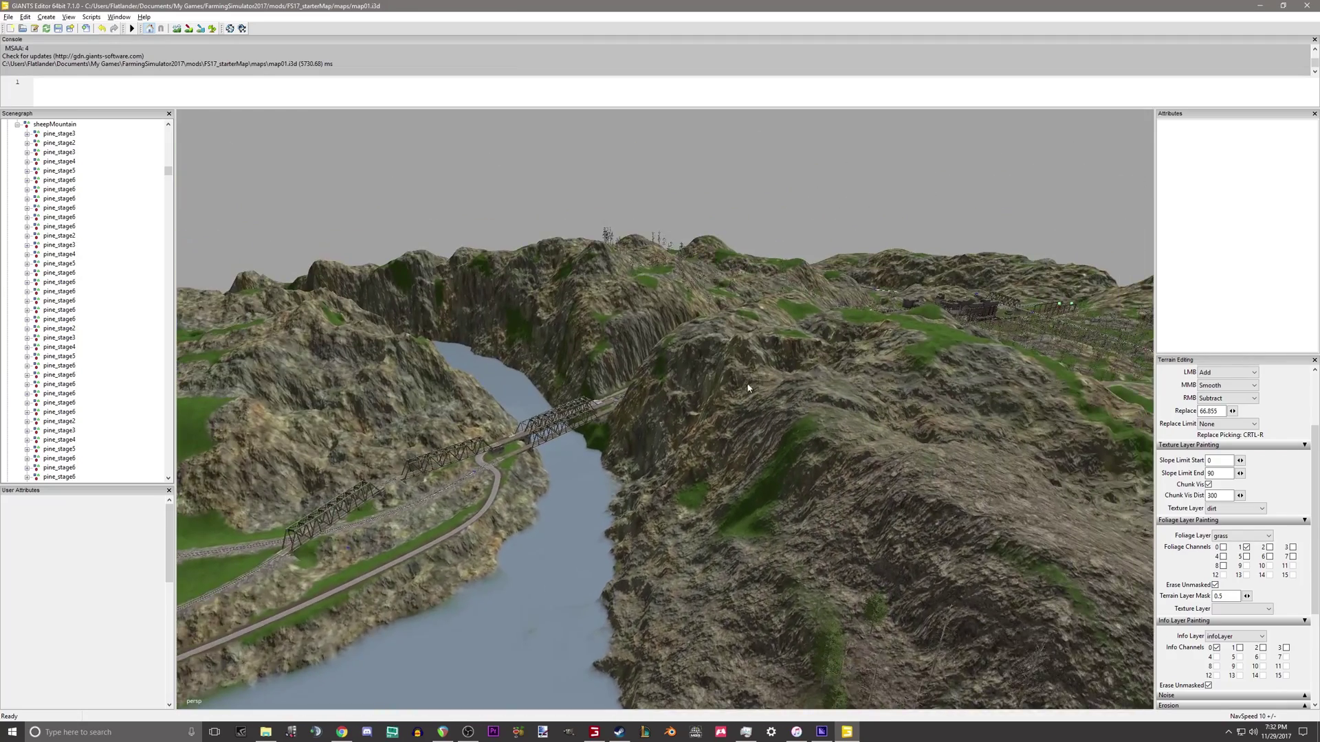
{"action": "middle_click_drag", "start_coordinate": [748, 386], "coordinate": [485, 593], "text": "alt"}
{"action": "right_click_drag", "start_coordinate": [484, 593], "coordinate": [811, 363], "text": "alt"}
{"action": "left_click_drag", "start_coordinate": [811, 364], "coordinate": [633, 395], "text": "alt"}
{"action": "right_click_drag", "start_coordinate": [786, 296], "coordinate": [557, 465], "text": "alt"}
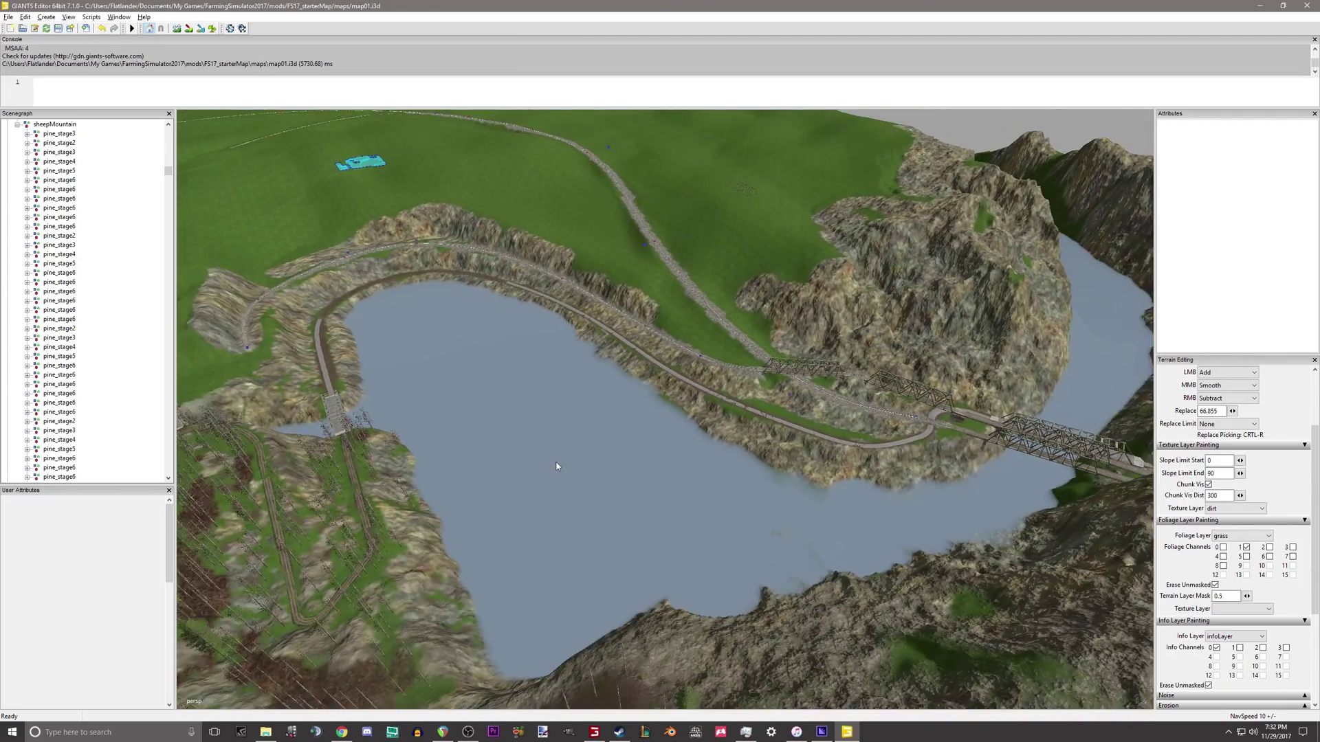
{"action": "left_click_drag", "start_coordinate": [557, 466], "coordinate": [537, 435], "text": "alt"}
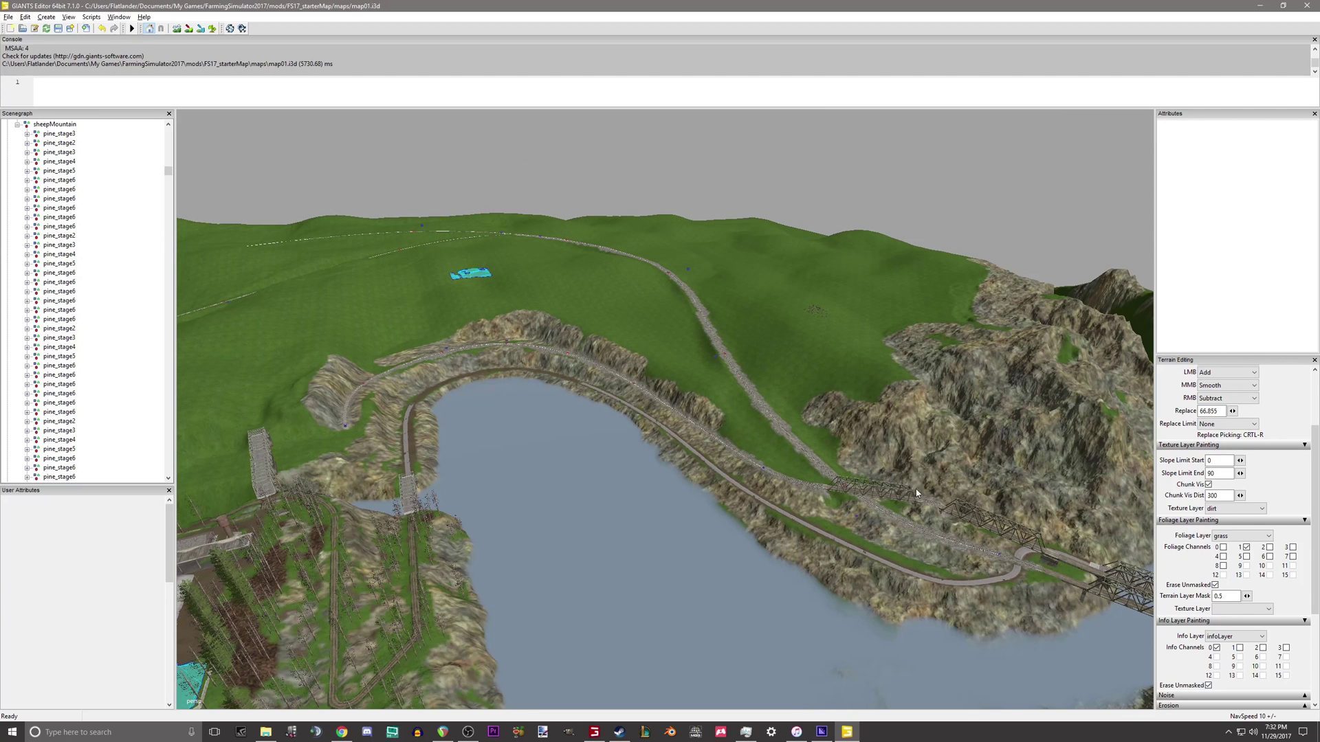
Inspect the river by the broken wooden bridge, comparing the rocky forest bank with the bare grassy slopes opposite
{"action": "right_click_drag", "start_coordinate": [868, 463], "coordinate": [690, 402]}
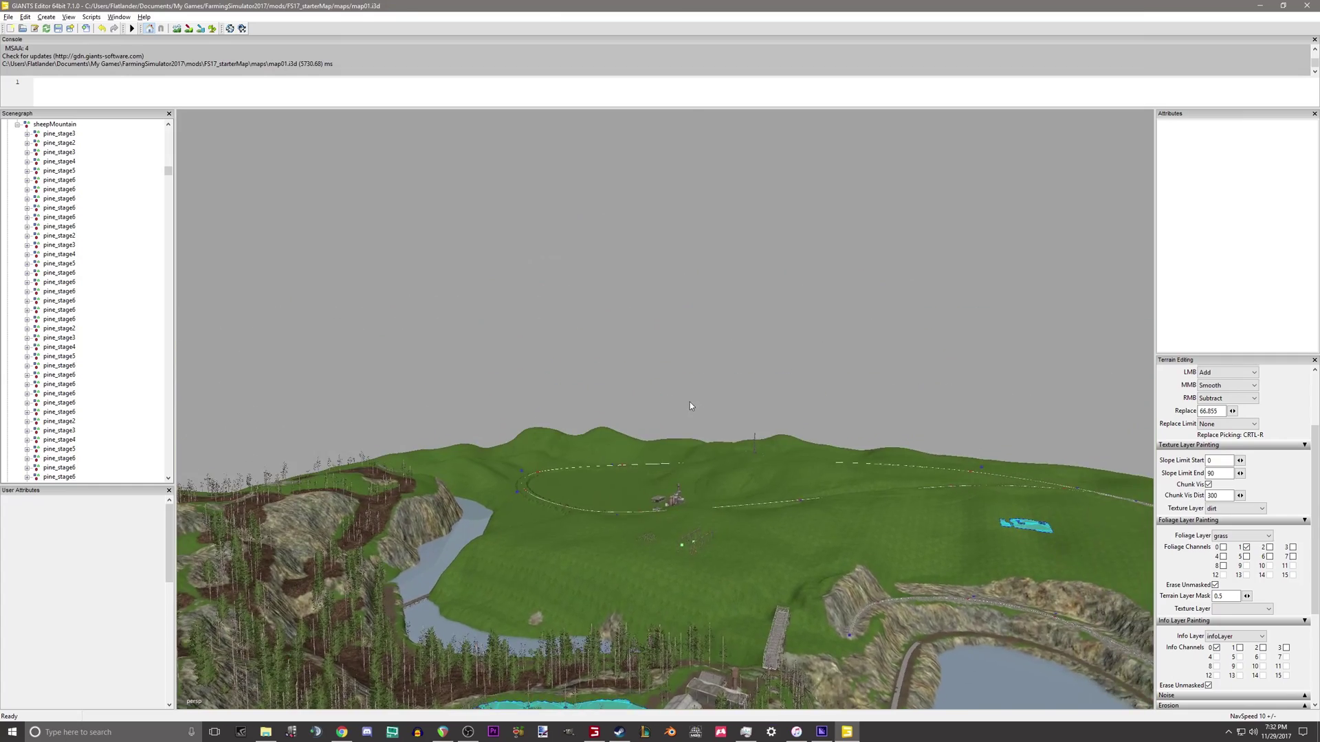
{"action": "right_click_drag", "start_coordinate": [607, 516], "coordinate": [637, 506], "text": "alt"}
{"action": "middle_click_drag", "start_coordinate": [637, 506], "coordinate": [1188, 30], "text": "alt"}
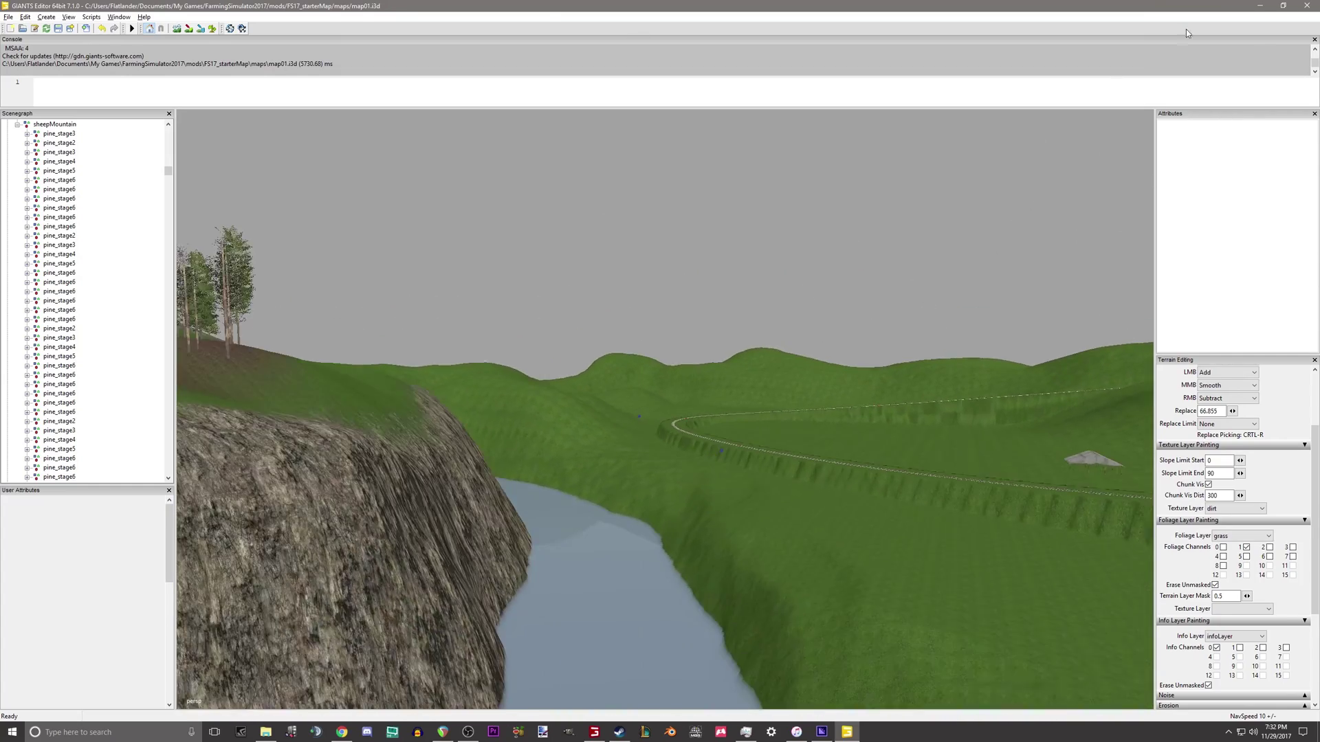
{"action": "right_click_drag", "start_coordinate": [1187, 29], "coordinate": [784, 255], "text": "alt"}
{"action": "left_click_drag", "start_coordinate": [784, 255], "coordinate": [1141, 440], "text": "alt"}
{"action": "left_click_drag", "start_coordinate": [616, 448], "coordinate": [536, 440], "text": "alt"}
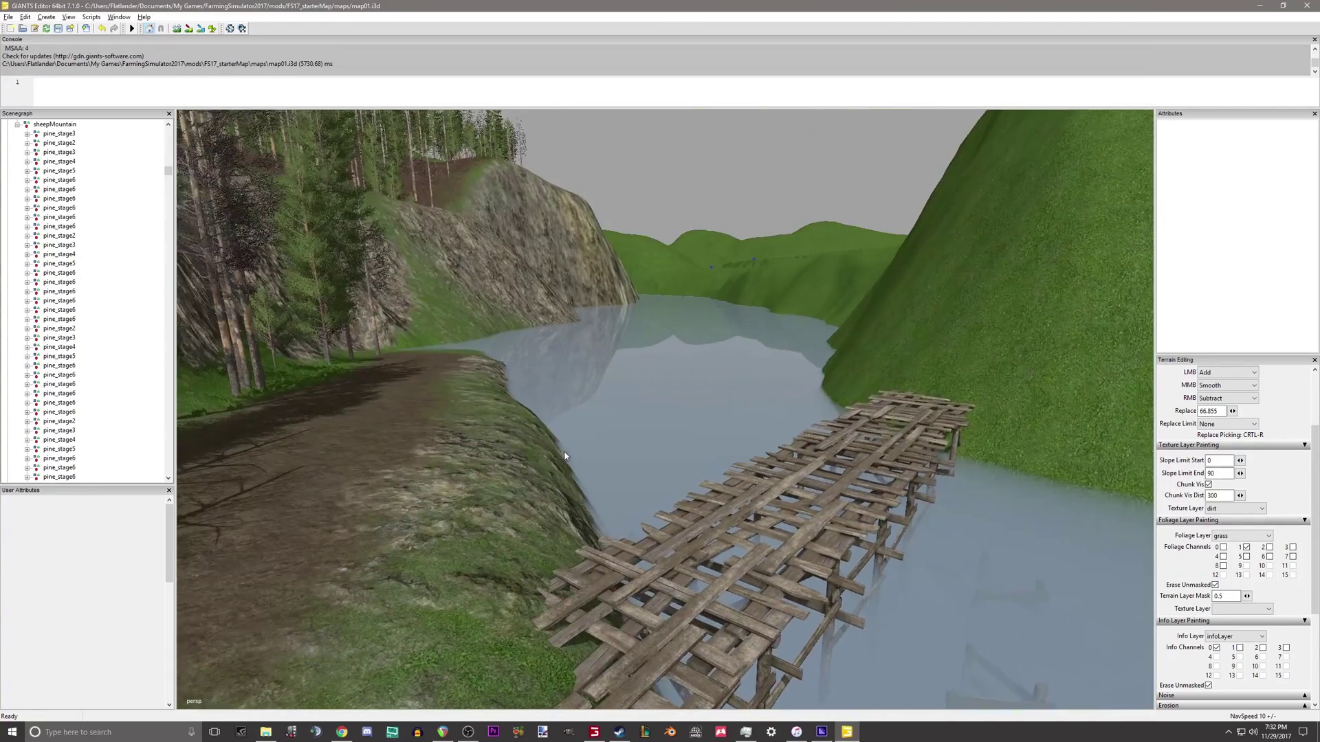
{"action": "middle_click_drag", "start_coordinate": [537, 440], "coordinate": [659, 493], "text": "alt"}
{"action": "right_click_drag", "start_coordinate": [659, 492], "coordinate": [737, 469]}
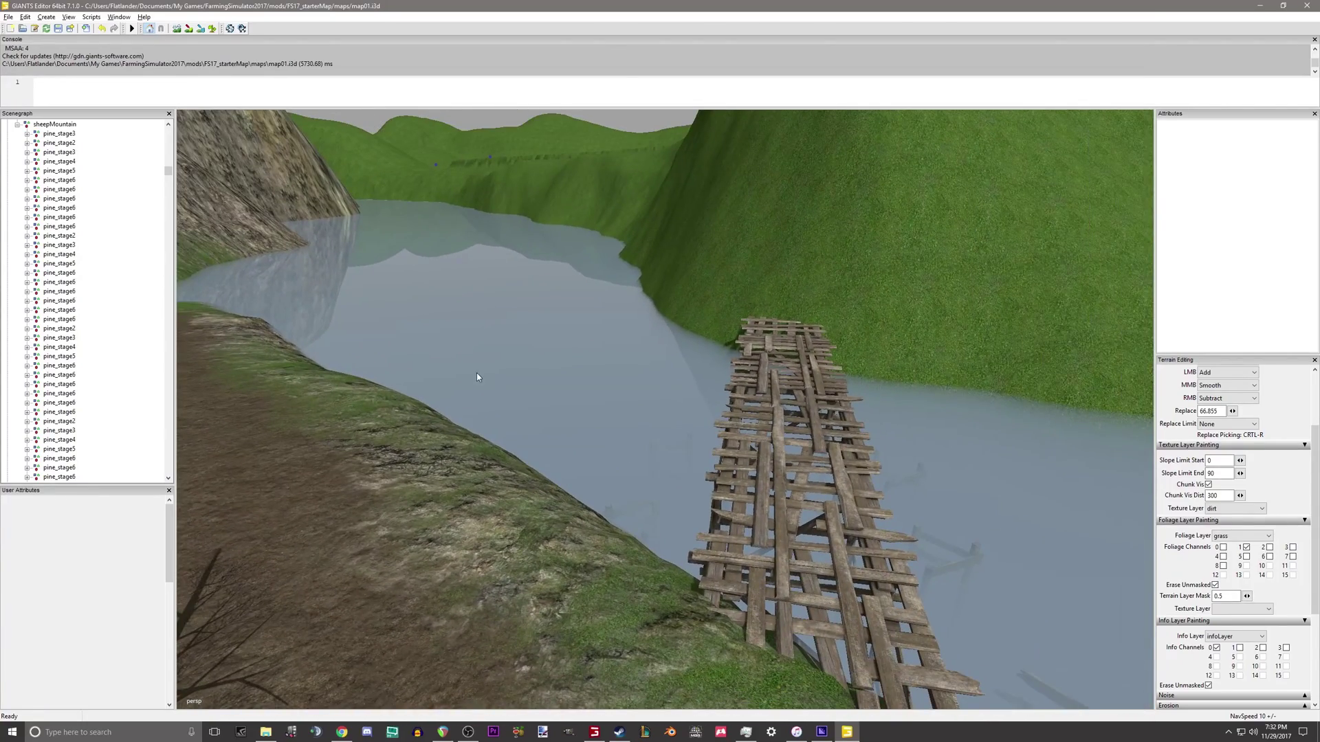
{"action": "right_click_drag", "start_coordinate": [477, 377], "coordinate": [824, 369]}
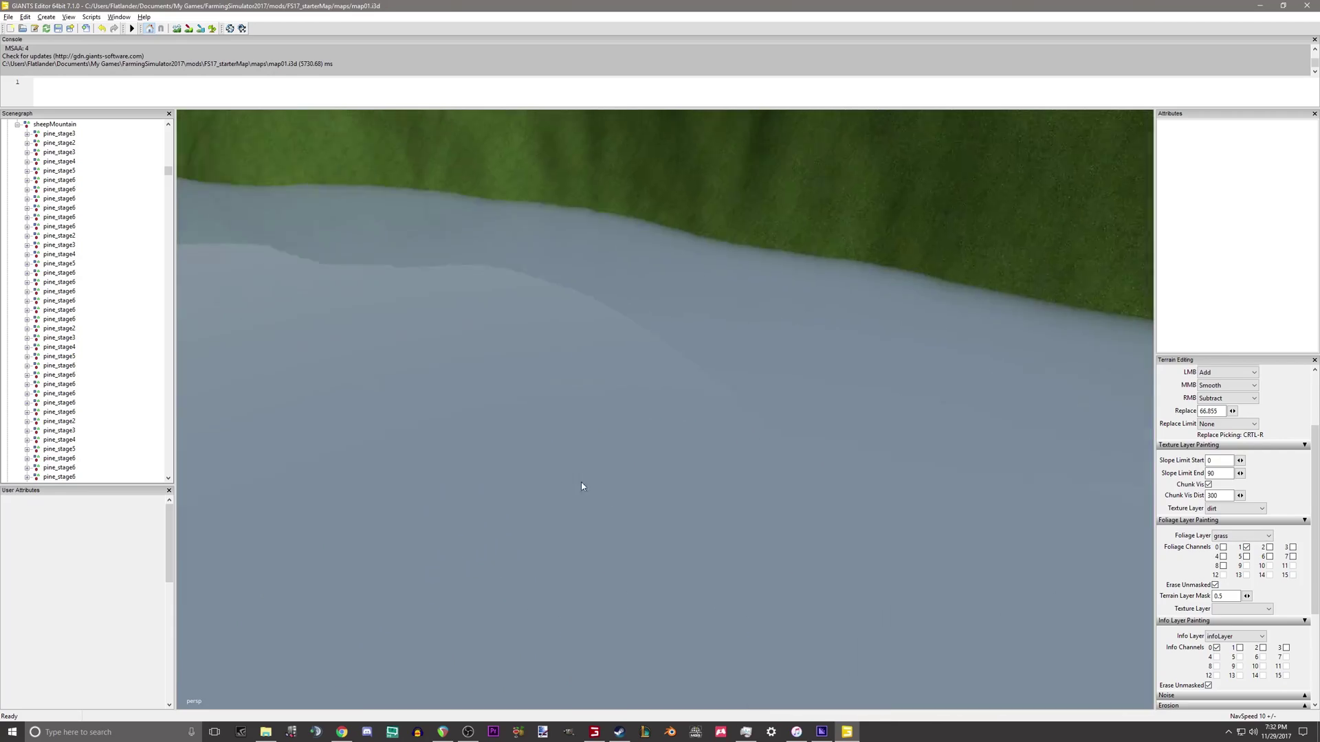
{"action": "left_click_drag", "start_coordinate": [581, 482], "coordinate": [427, 480], "text": "alt"}
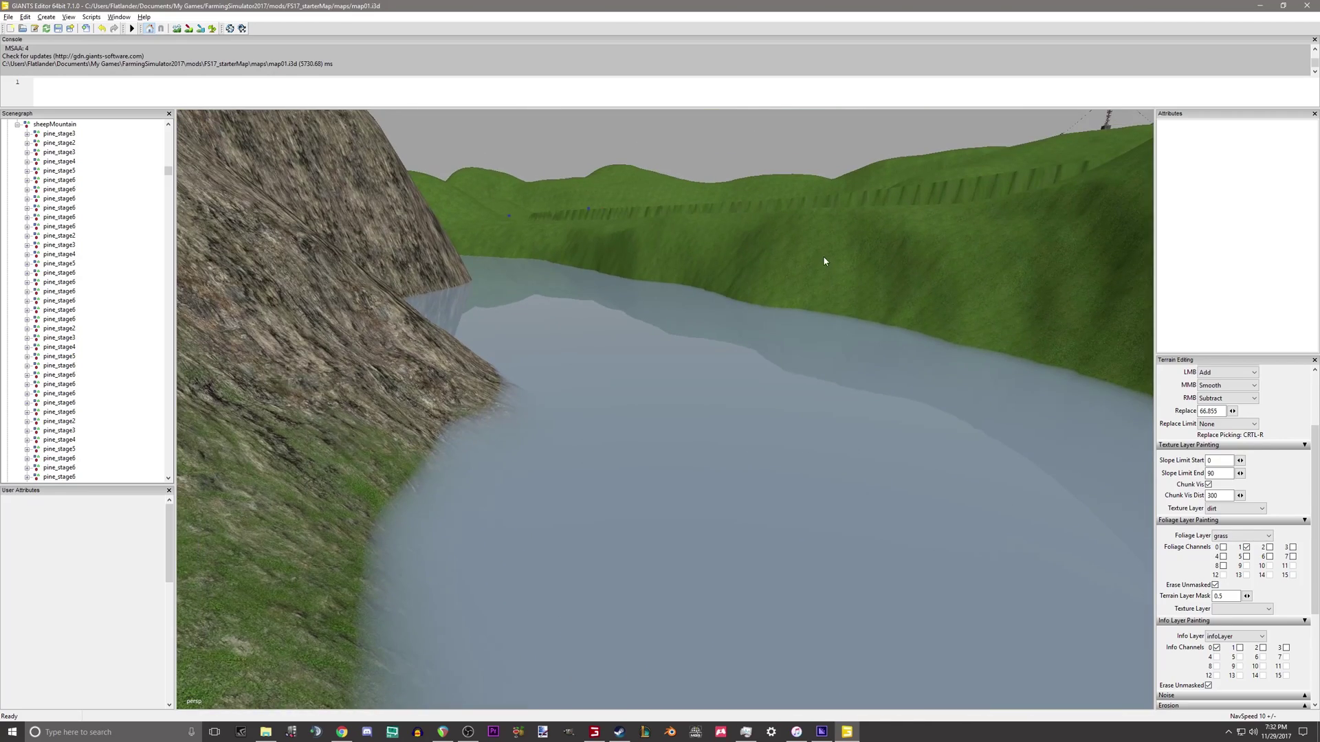
{"action": "scroll", "coordinate": [823, 261], "scroll_direction": "up", "scroll_amount": 3}
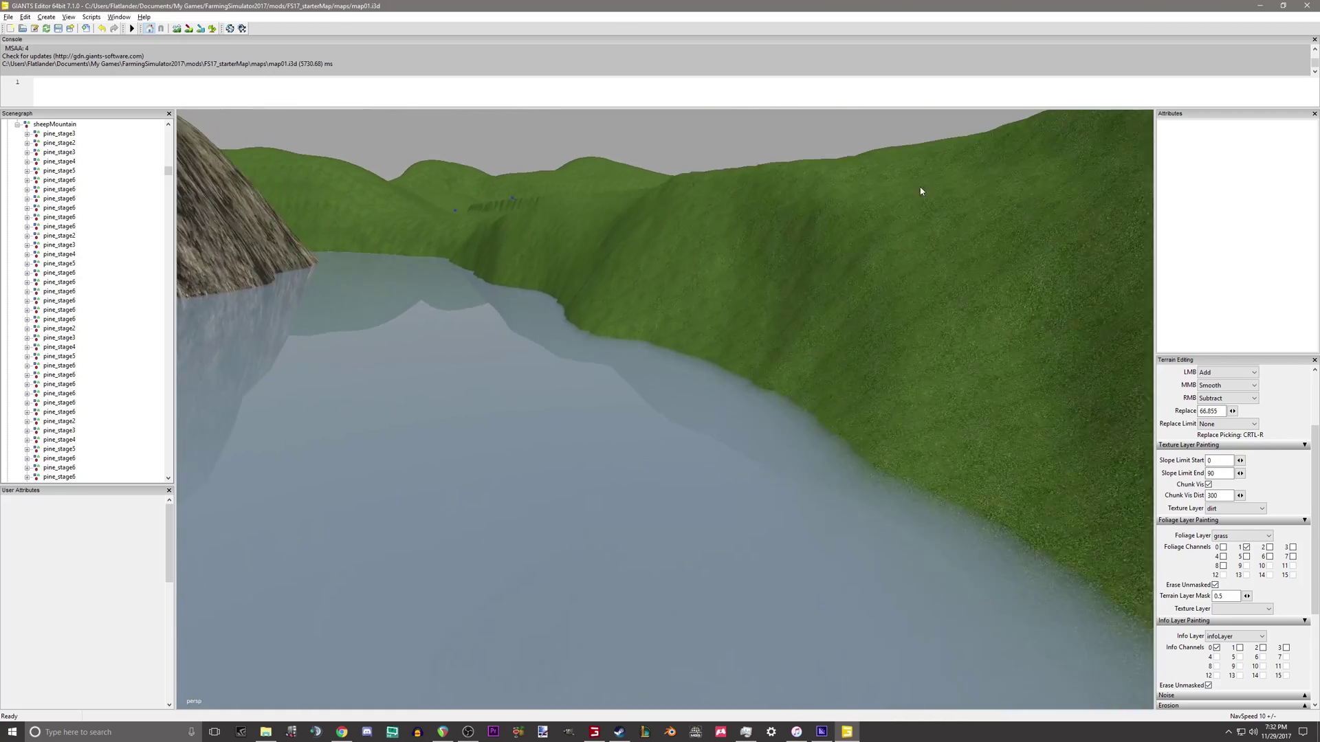
{"action": "middle_click_drag", "start_coordinate": [922, 192], "coordinate": [742, 406], "text": "alt"}
{"action": "right_click_drag", "start_coordinate": [669, 490], "coordinate": [723, 655]}
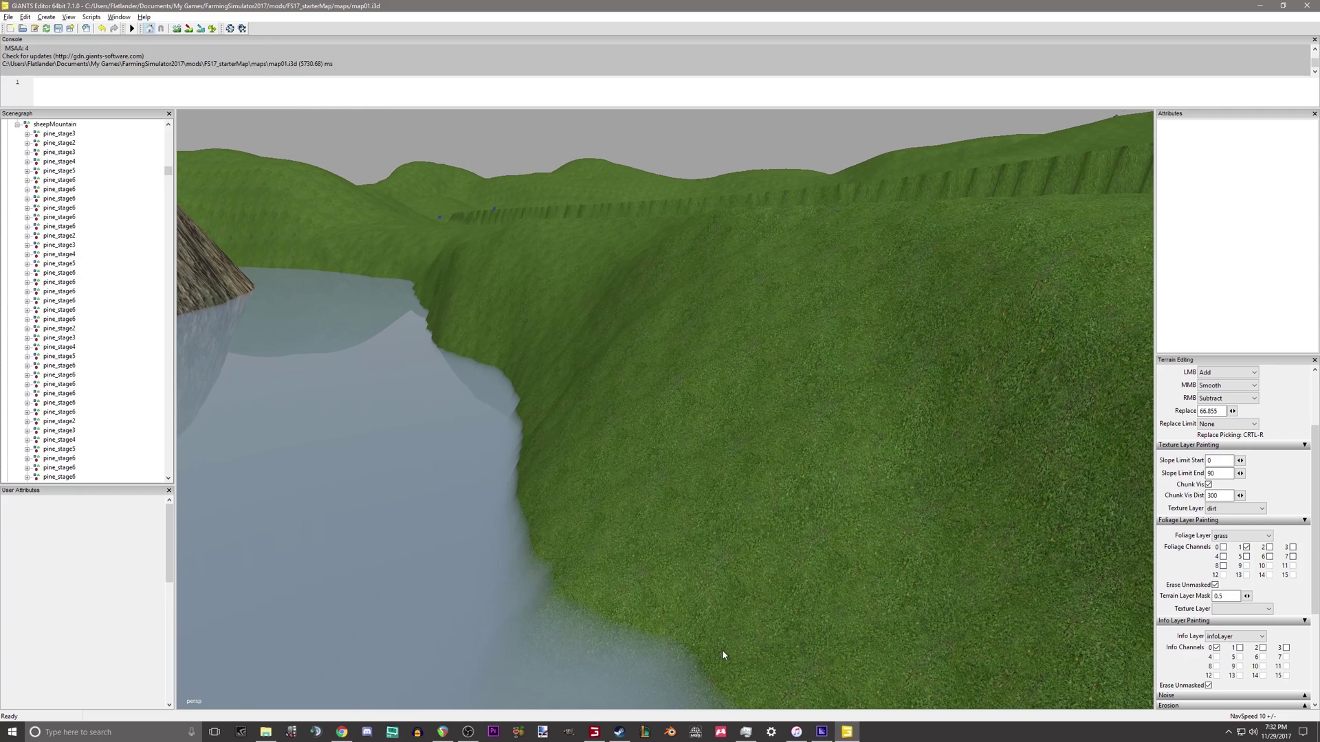
Survey the open grassy hills, the curving railway embankment and the buildings placed beside it
{"action": "middle_click_drag", "start_coordinate": [489, 255], "coordinate": [539, 695], "text": "alt"}
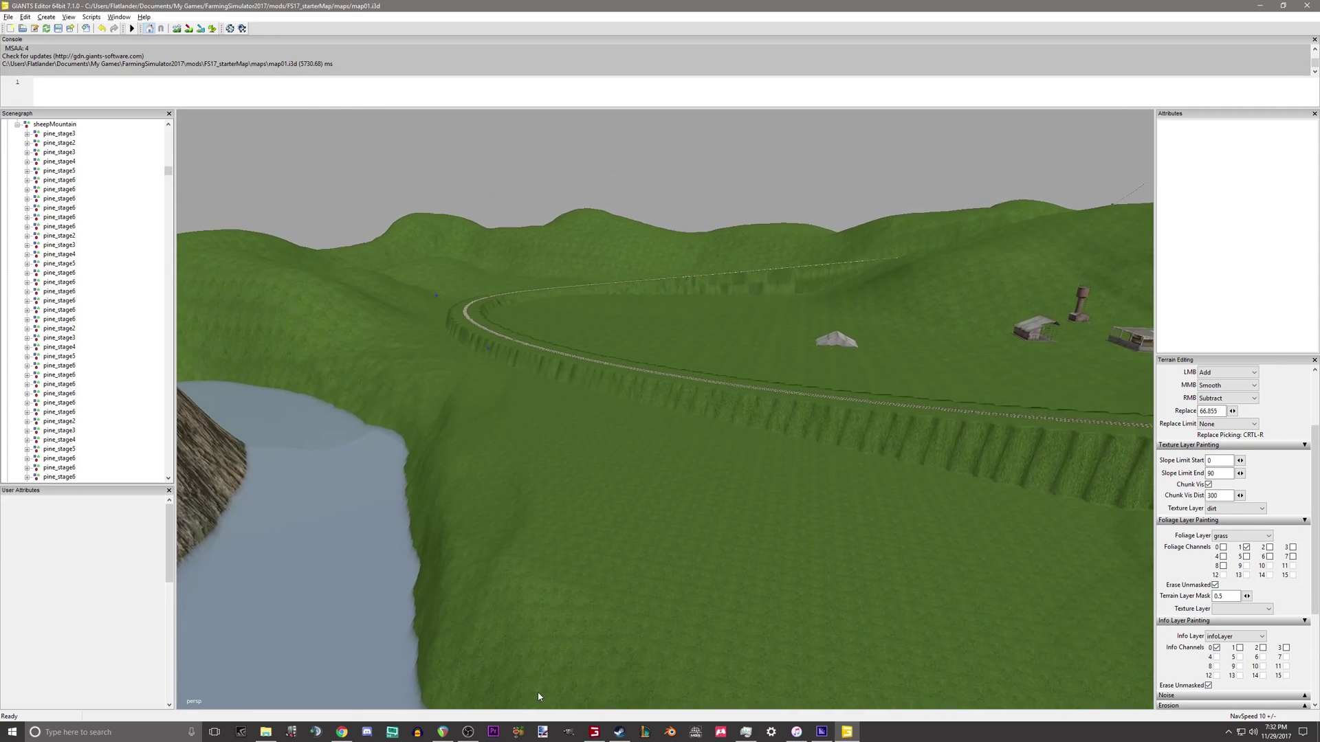
{"action": "scroll", "coordinate": [484, 392], "scroll_direction": "up", "scroll_amount": 2}
{"action": "left_click_drag", "start_coordinate": [483, 392], "coordinate": [766, 439], "text": "alt"}
{"action": "scroll", "coordinate": [596, 444], "scroll_direction": "down", "scroll_amount": 1}
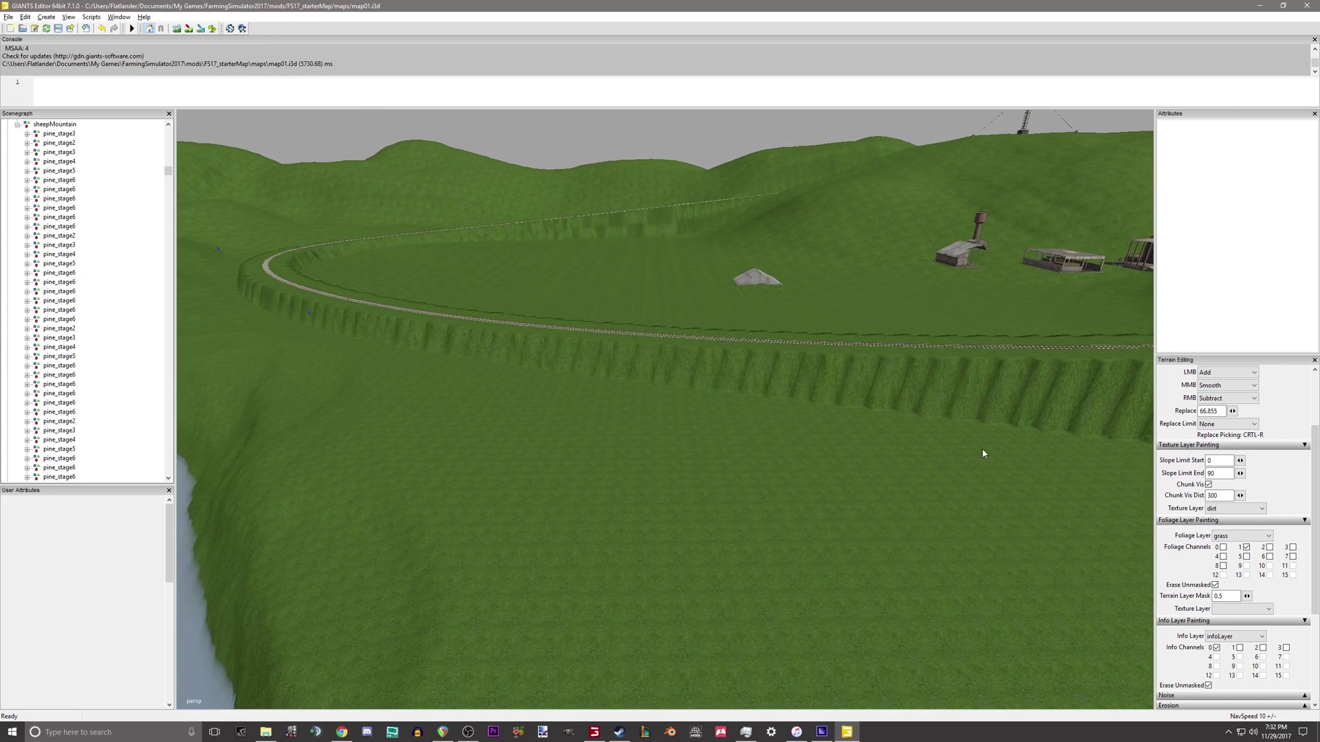
{"action": "right_click_drag", "start_coordinate": [983, 454], "coordinate": [880, 528]}
{"action": "scroll", "coordinate": [562, 477], "scroll_direction": "up", "scroll_amount": 3}
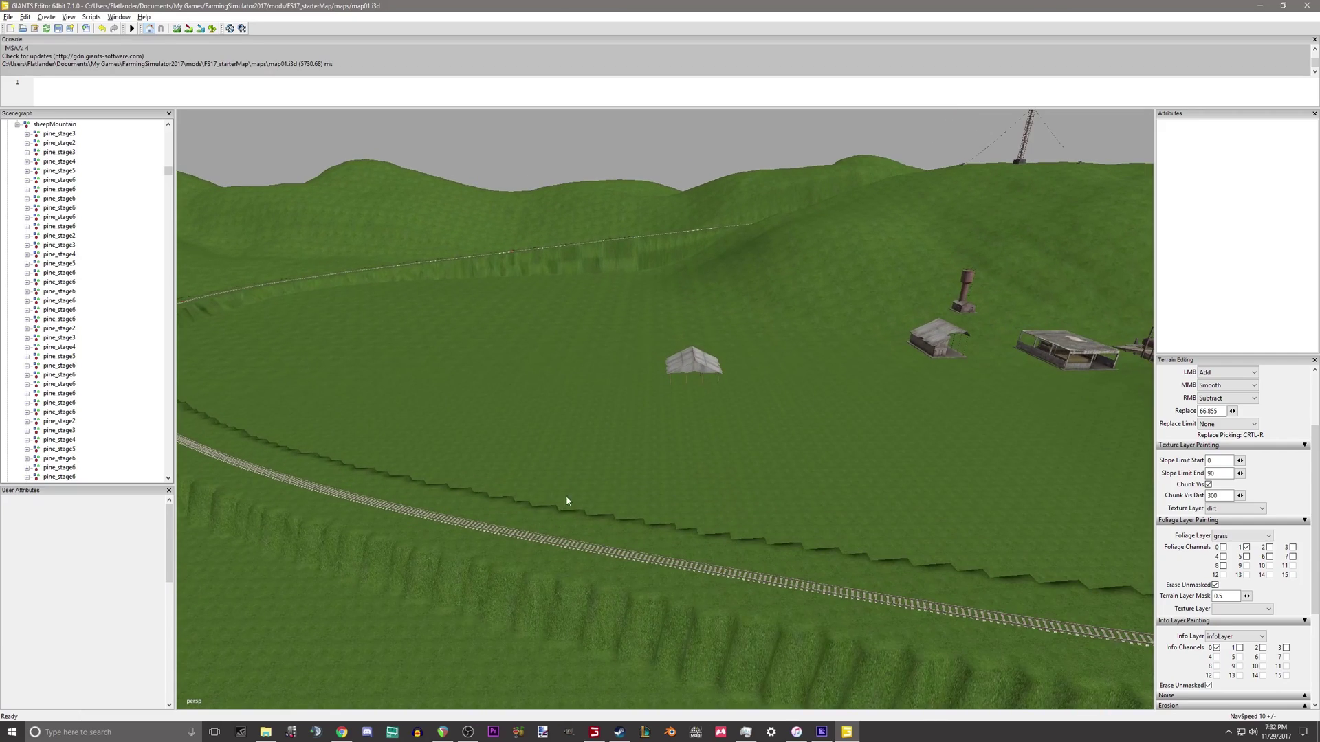
{"action": "right_click_drag", "start_coordinate": [791, 386], "coordinate": [762, 296]}
{"action": "middle_click_drag", "start_coordinate": [762, 296], "coordinate": [1134, 184], "text": "alt"}
{"action": "right_click_drag", "start_coordinate": [1134, 184], "coordinate": [577, 325], "text": "alt"}
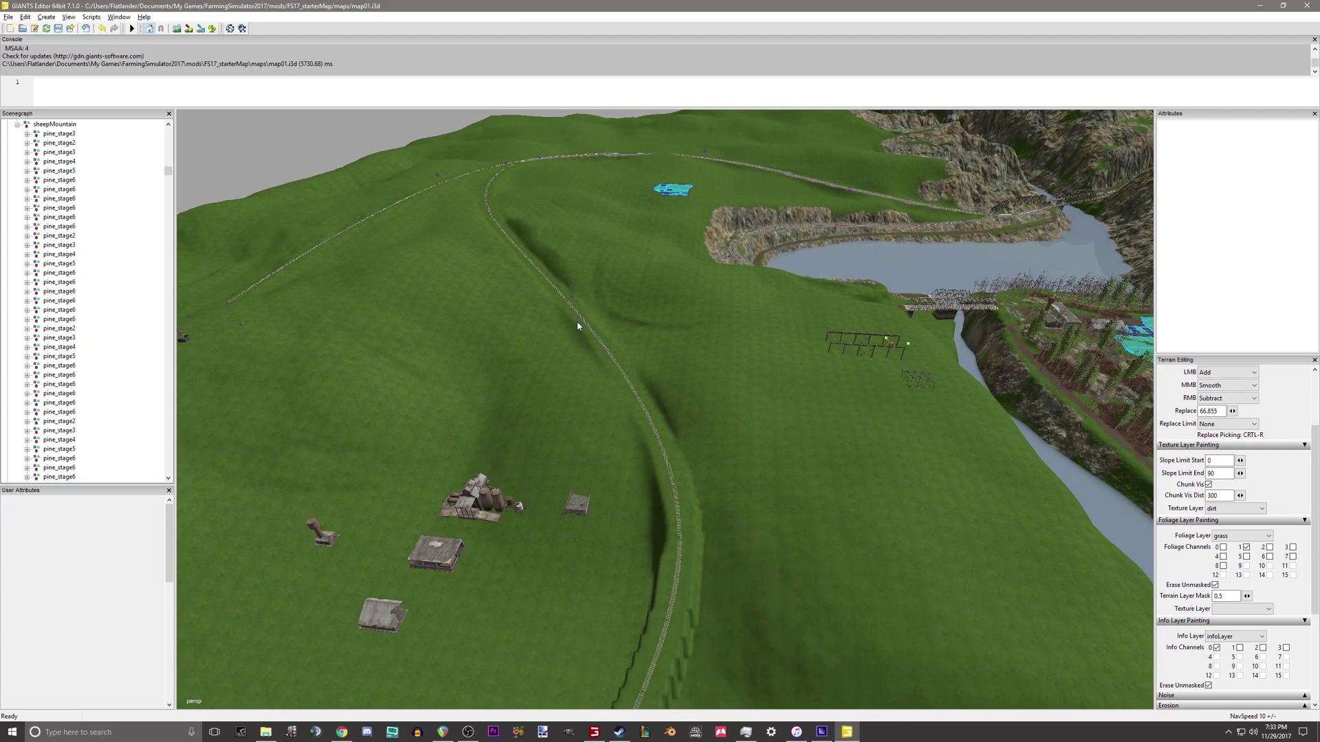
{"action": "right_click_drag", "start_coordinate": [470, 522], "coordinate": [961, 296]}
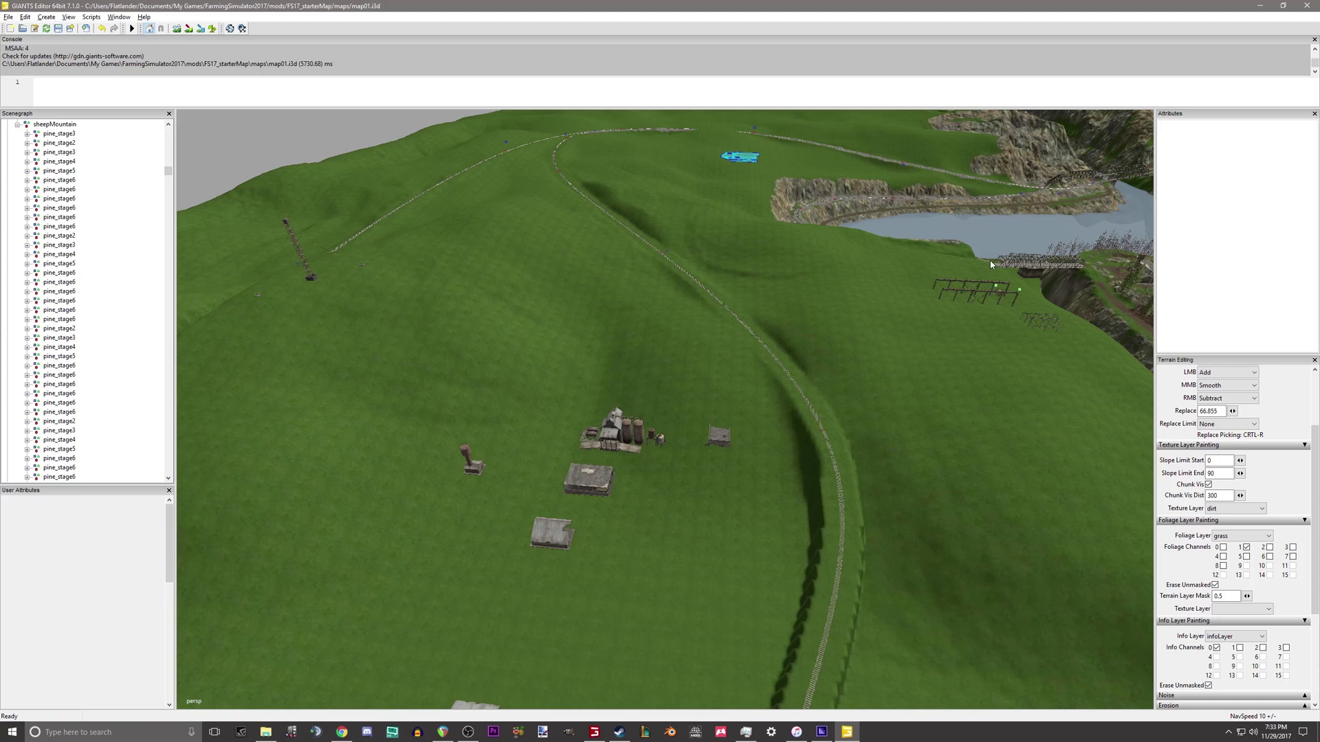
Survey the farm buildings on the grassy plain and the curving railway embankment running past them
{"action": "right_click_drag", "start_coordinate": [756, 312], "coordinate": [1021, 300]}
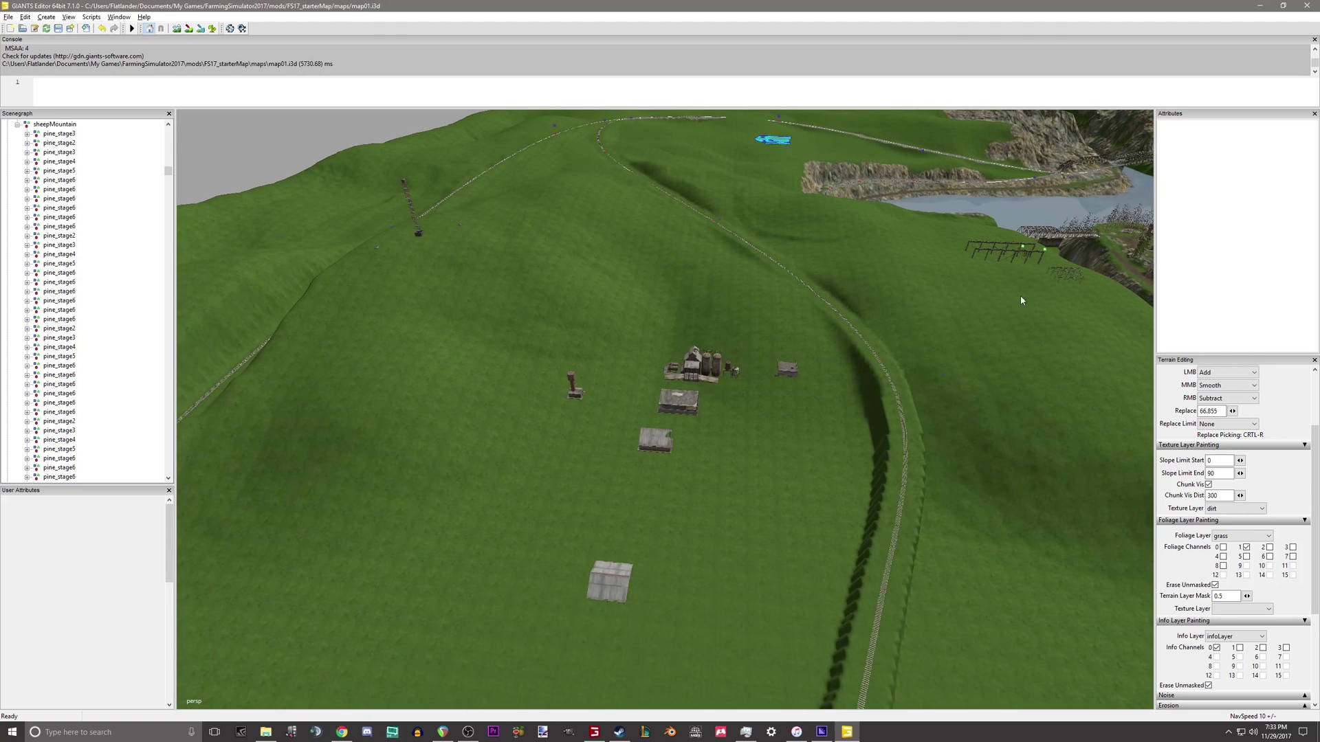
{"action": "middle_click_drag", "start_coordinate": [653, 479], "coordinate": [962, 206], "text": "alt"}
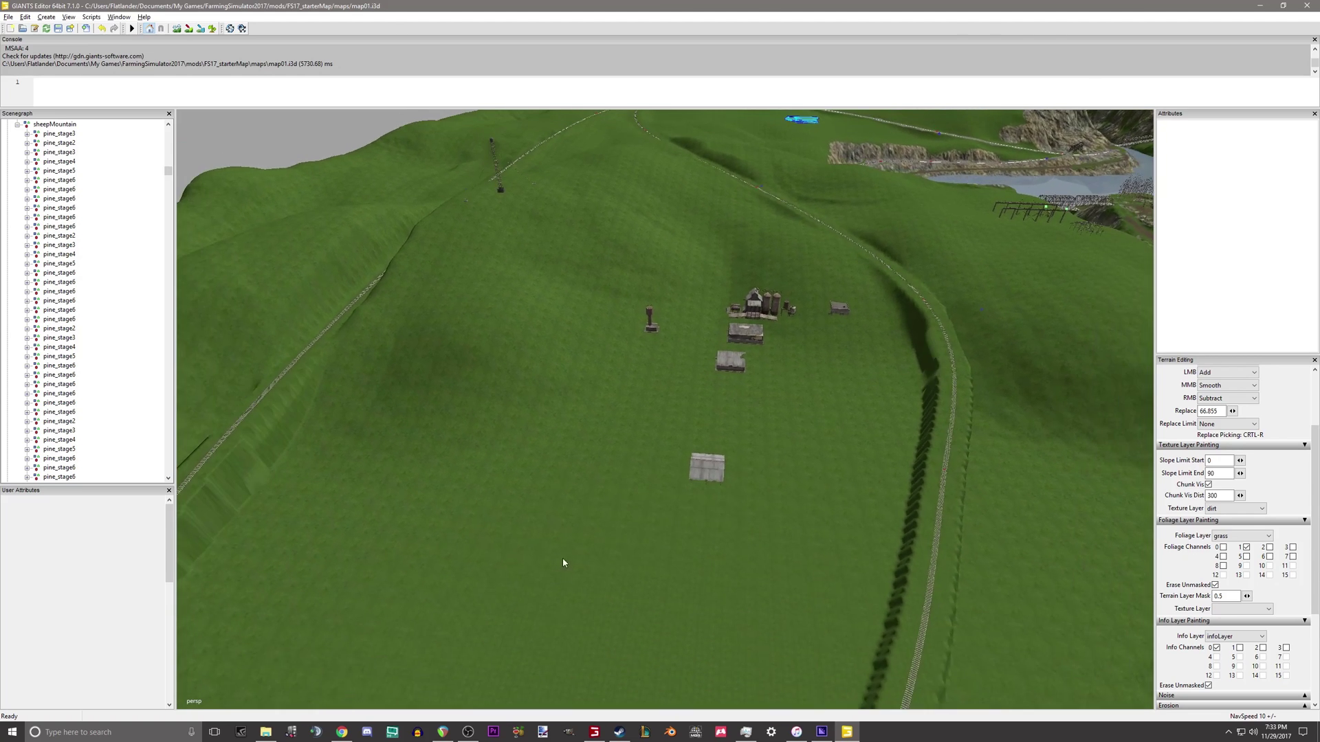
{"action": "left_click_drag", "start_coordinate": [563, 558], "coordinate": [628, 540], "text": "alt"}
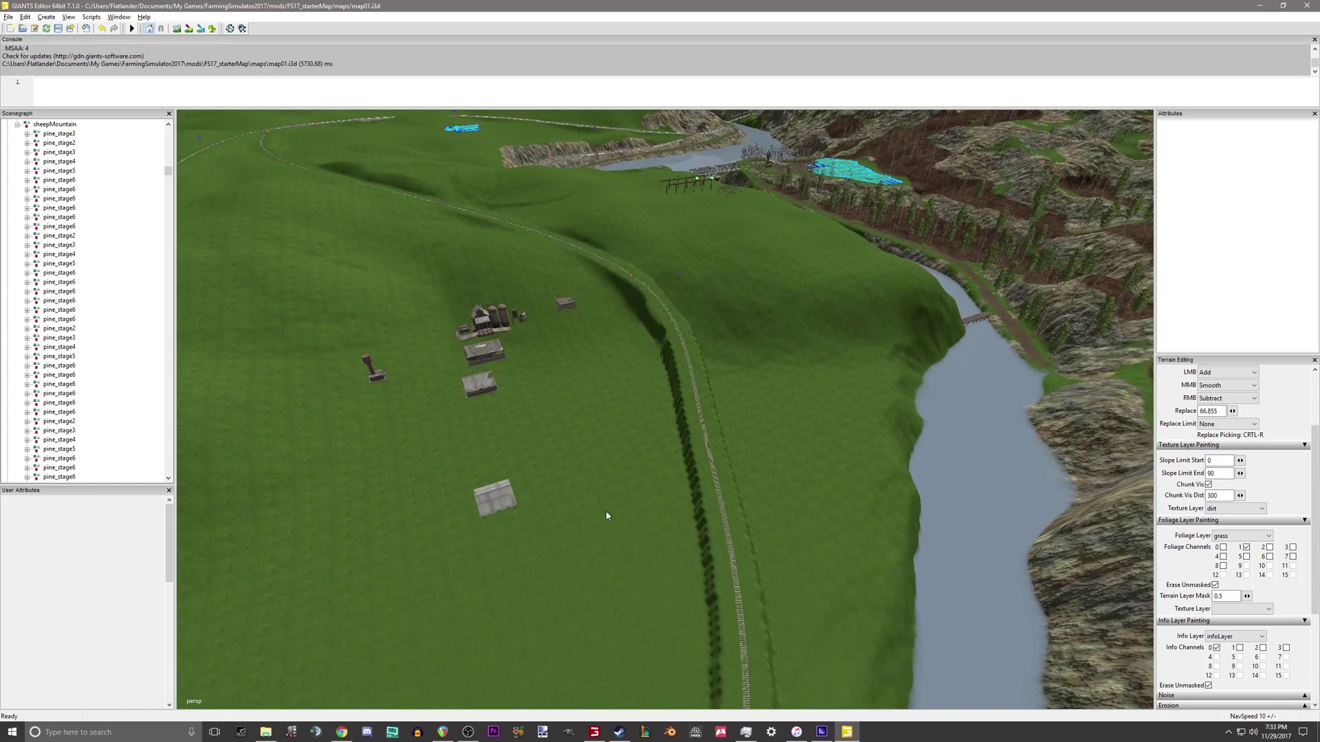
{"action": "right_click_drag", "start_coordinate": [607, 516], "coordinate": [591, 451]}
{"action": "middle_click_drag", "start_coordinate": [591, 447], "coordinate": [684, 466], "text": "alt"}
{"action": "left_click_drag", "start_coordinate": [683, 466], "coordinate": [719, 459], "text": "alt"}
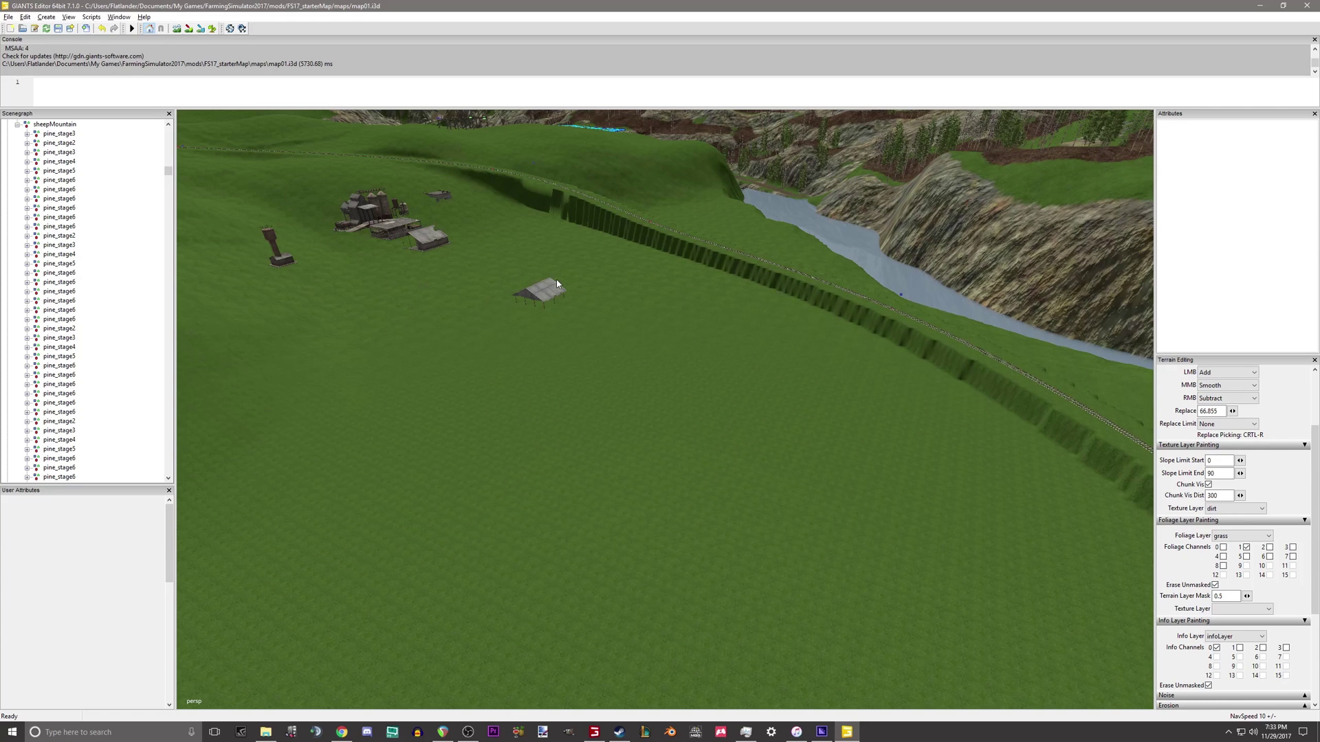
{"action": "right_click_drag", "start_coordinate": [662, 325], "coordinate": [759, 199]}
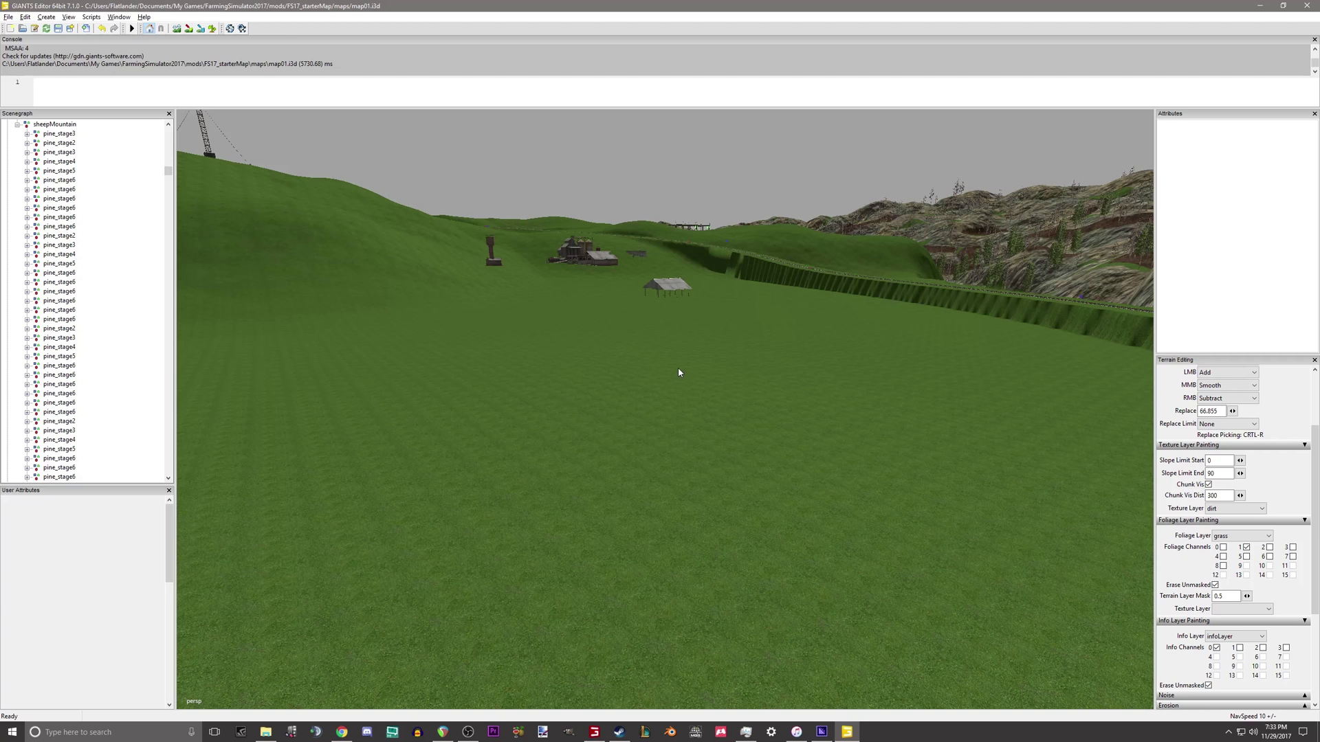
{"action": "left_click_drag", "start_coordinate": [594, 382], "coordinate": [481, 382], "text": "alt"}
{"action": "right_click_drag", "start_coordinate": [482, 385], "coordinate": [957, 484]}
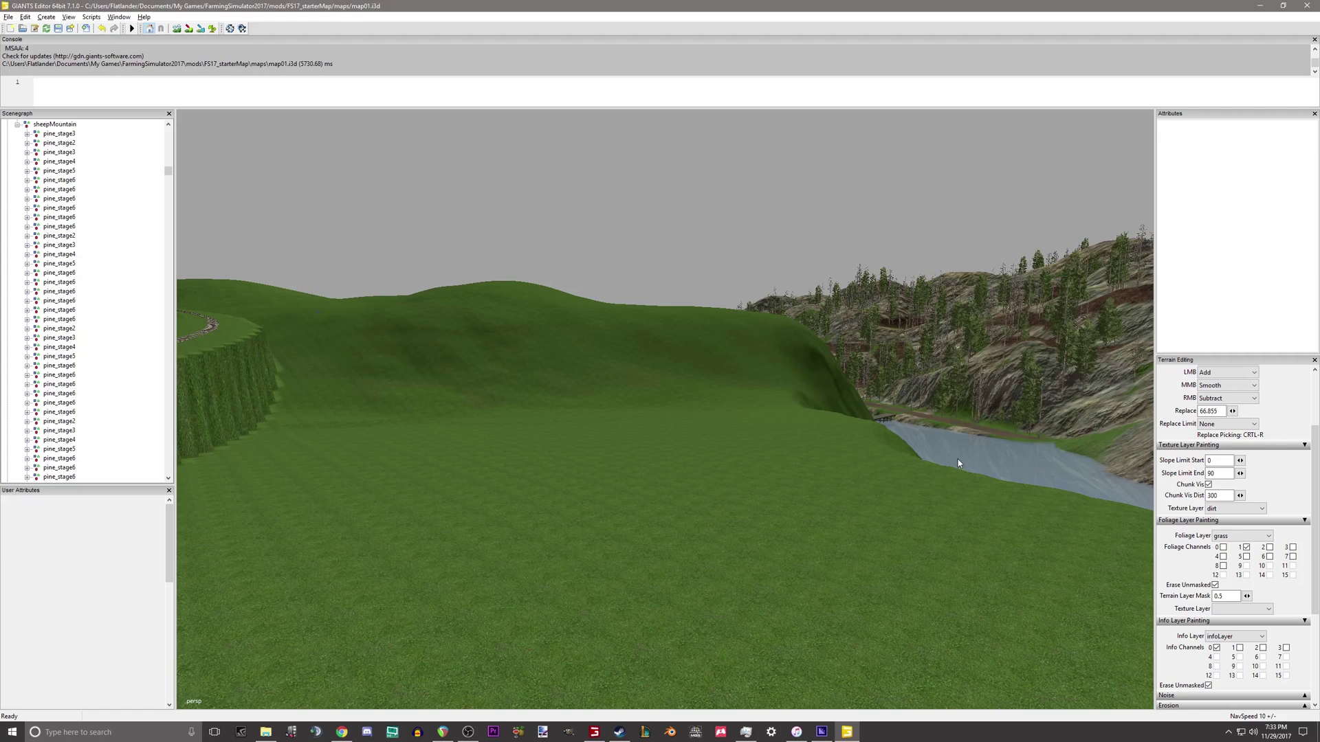
Examine the flat grassy strip between the railway embankment and the river from several heights and angles
{"action": "right_click_drag", "start_coordinate": [958, 459], "coordinate": [893, 456], "text": "alt"}
{"action": "middle_click_drag", "start_coordinate": [893, 457], "coordinate": [918, 388], "text": "alt"}
{"action": "right_click_drag", "start_coordinate": [918, 388], "coordinate": [825, 545], "text": "alt"}
{"action": "middle_click_drag", "start_coordinate": [824, 545], "coordinate": [820, 580], "text": "alt"}
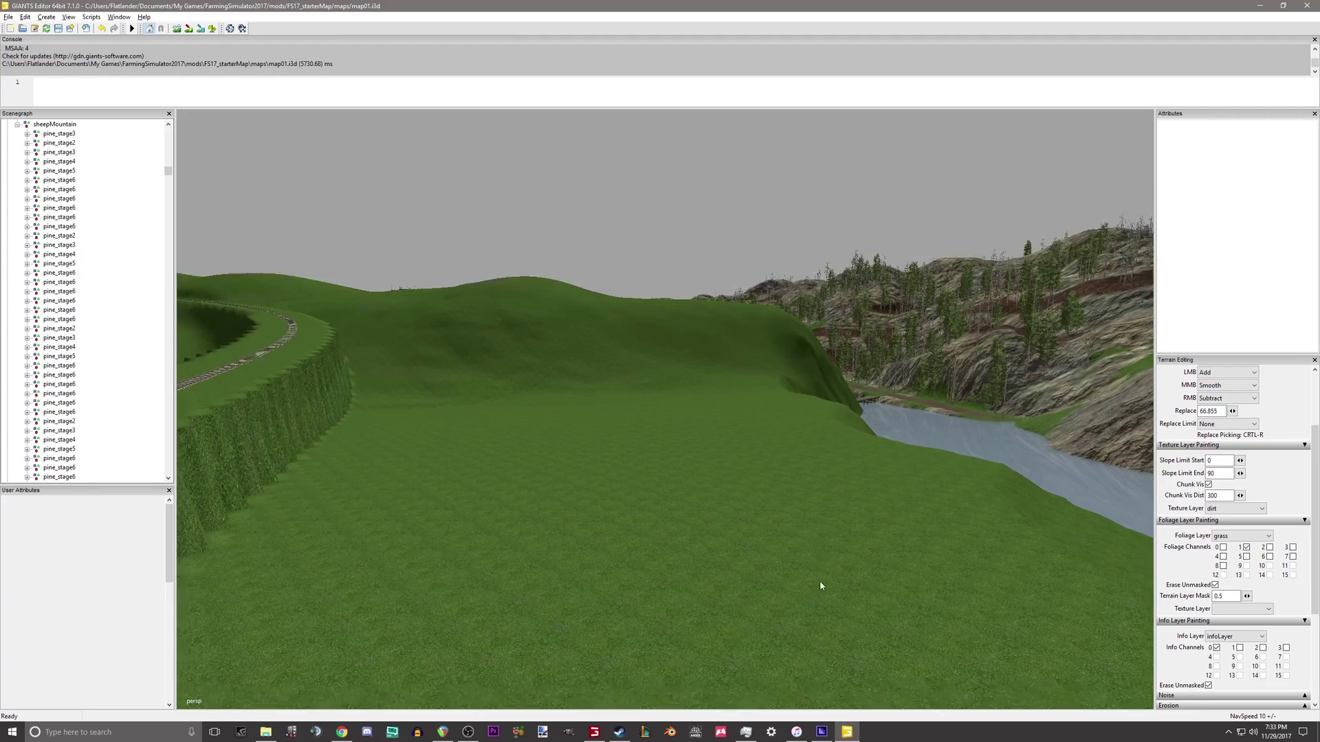
{"action": "left_click_drag", "start_coordinate": [820, 582], "coordinate": [933, 432], "text": "alt"}
{"action": "right_click_drag", "start_coordinate": [934, 432], "coordinate": [695, 404], "text": "alt"}
{"action": "left_click_drag", "start_coordinate": [695, 404], "coordinate": [796, 425], "text": "alt"}
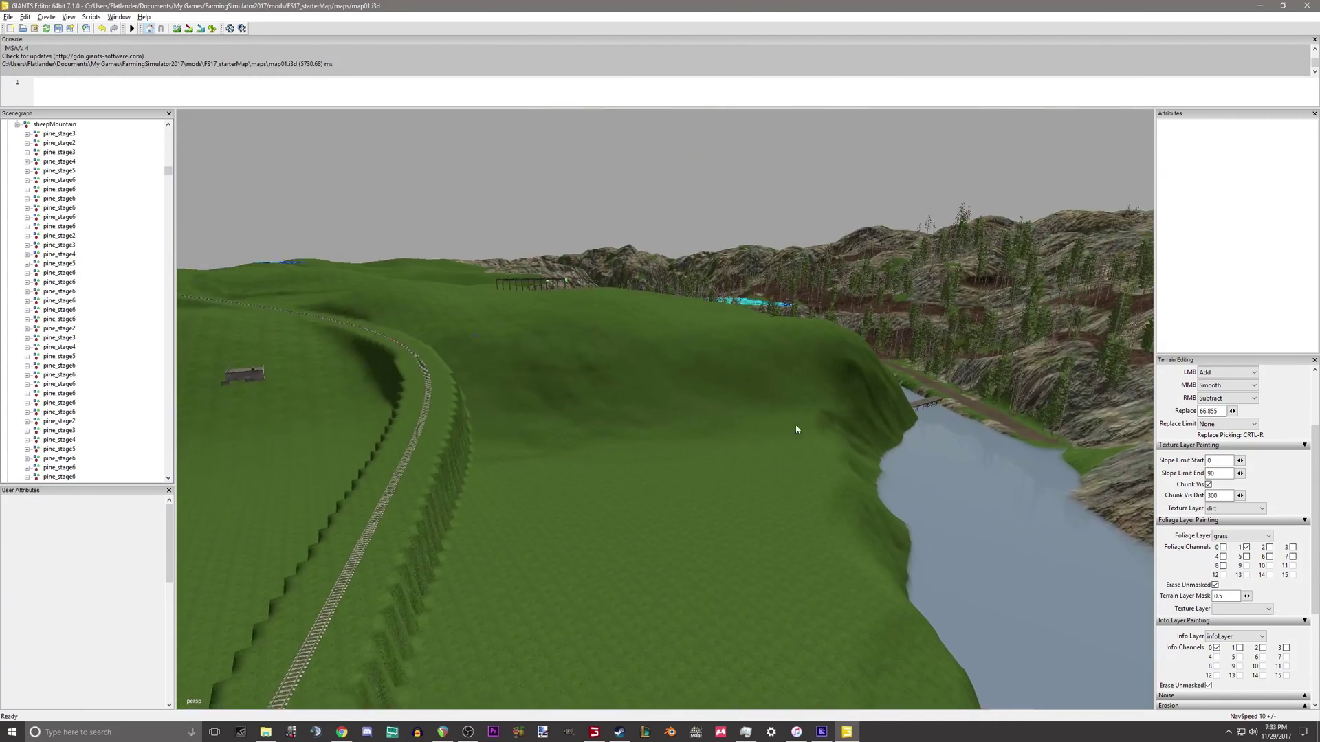
{"action": "right_click_drag", "start_coordinate": [796, 429], "coordinate": [679, 417]}
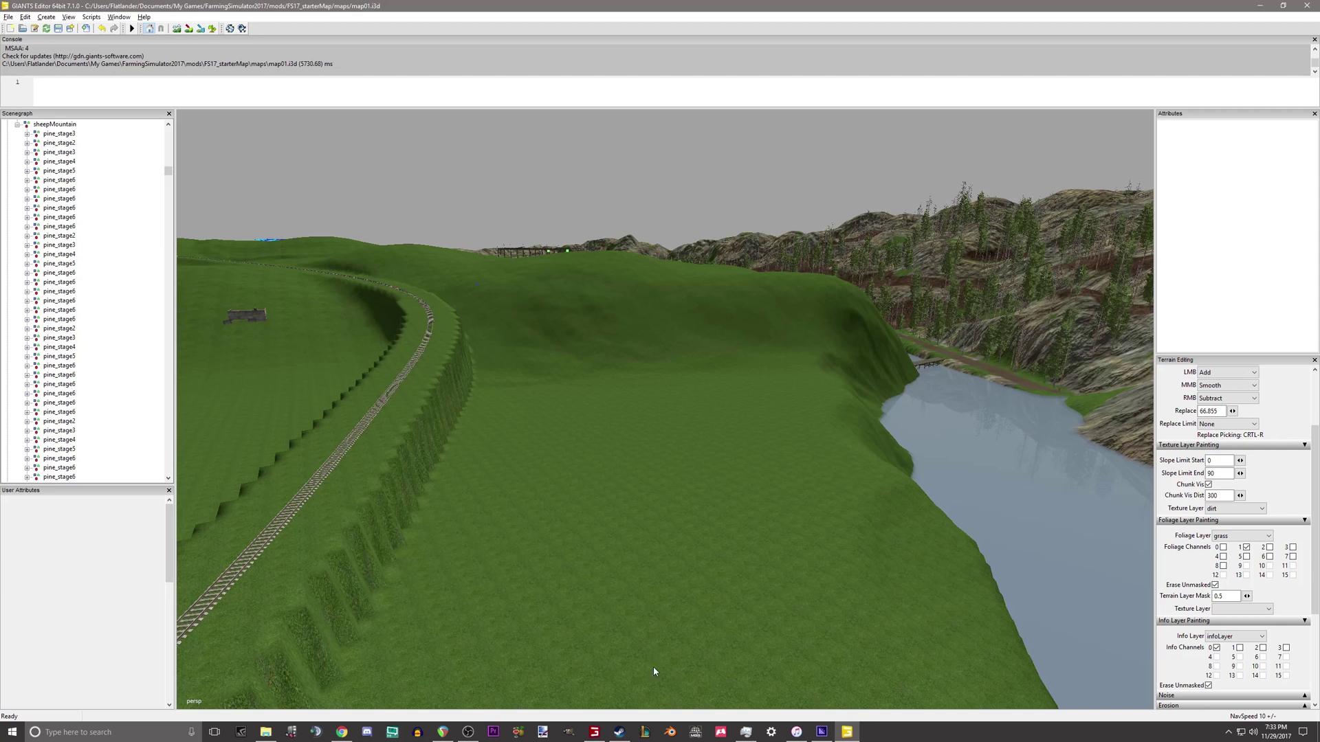
{"action": "right_click_drag", "start_coordinate": [822, 394], "coordinate": [771, 561]}
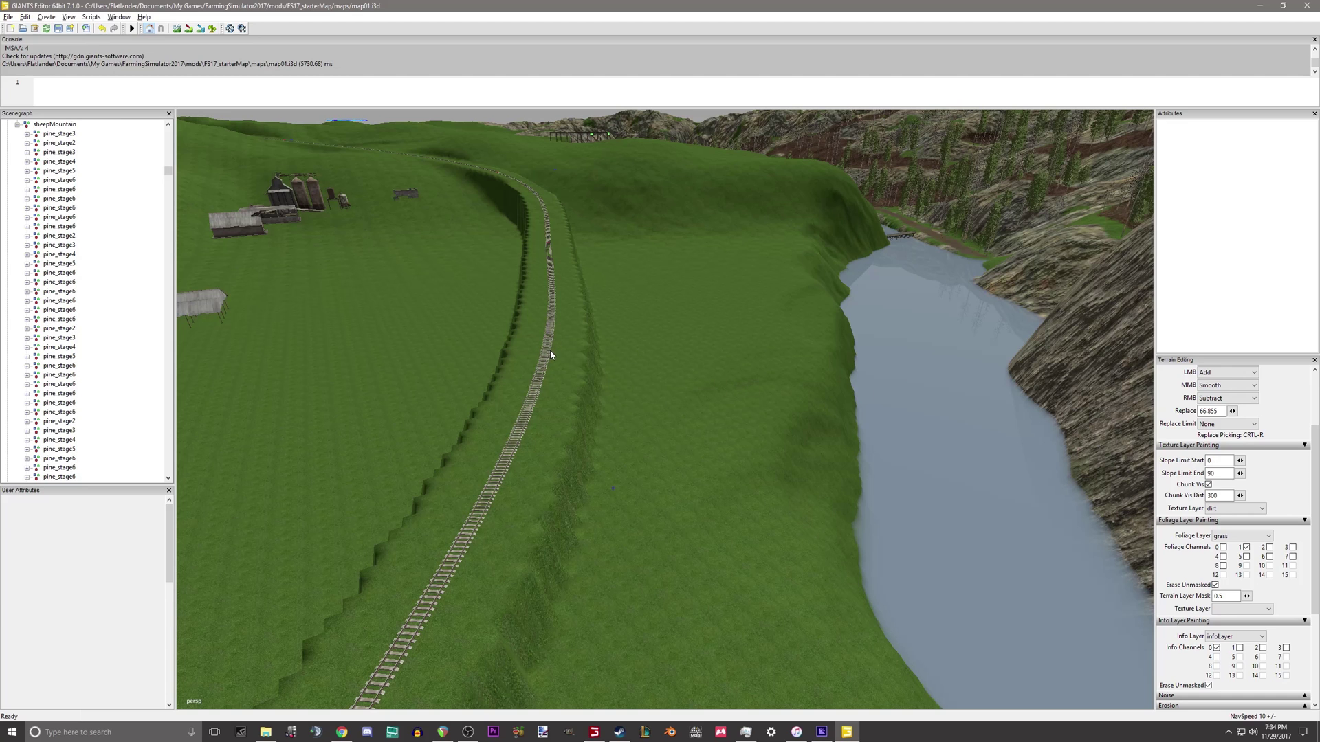
Inspect the riverbank opposite the rocky cliff and the stepped sides of the railway embankment
{"action": "right_click_drag", "start_coordinate": [750, 344], "coordinate": [665, 323], "text": "alt"}
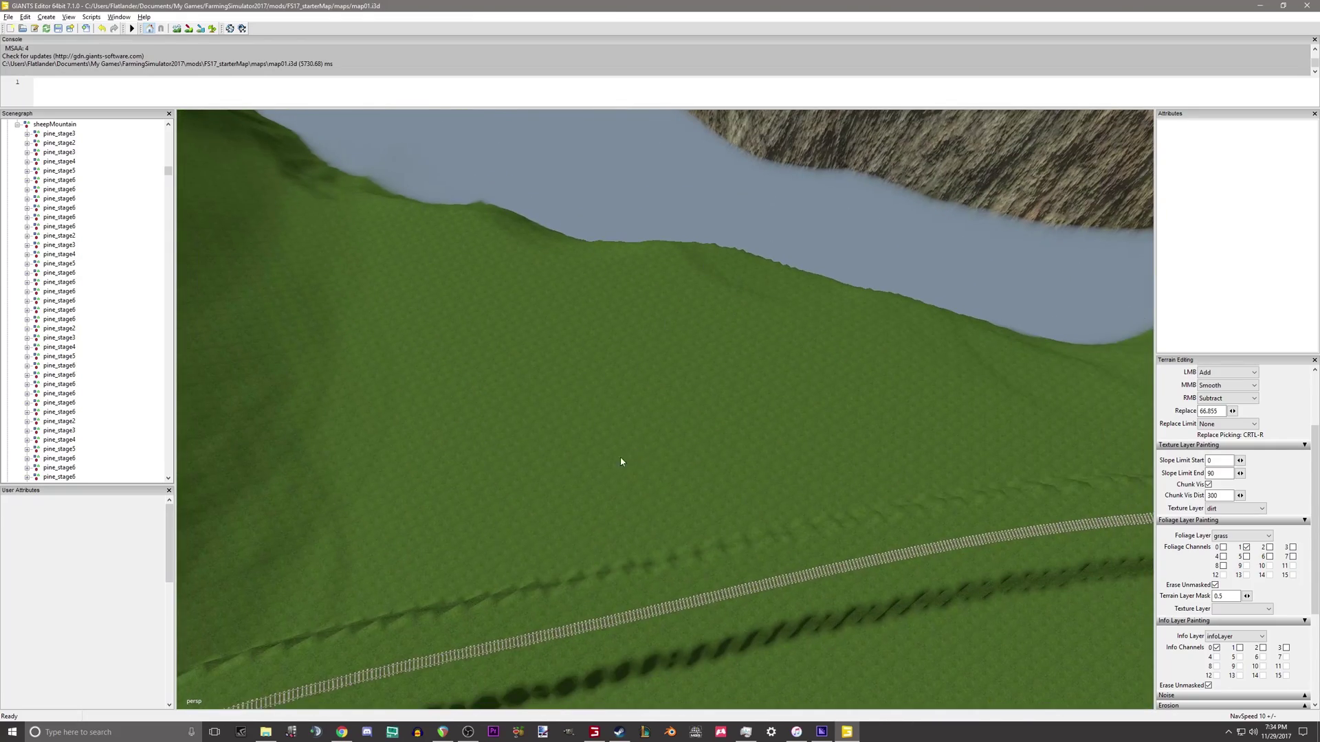
{"action": "right_click_drag", "start_coordinate": [620, 462], "coordinate": [591, 326]}
{"action": "right_click_drag", "start_coordinate": [478, 450], "coordinate": [580, 421]}
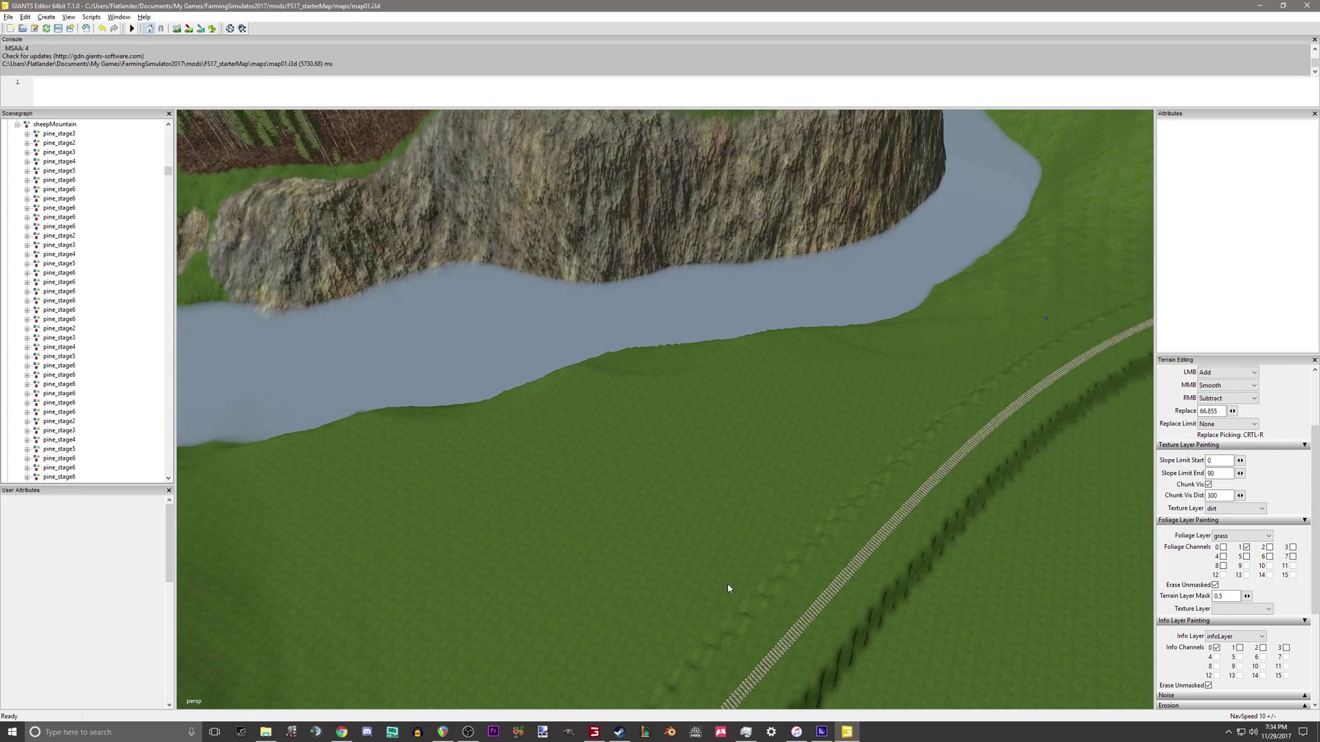
{"action": "right_click_drag", "start_coordinate": [797, 433], "coordinate": [756, 430]}
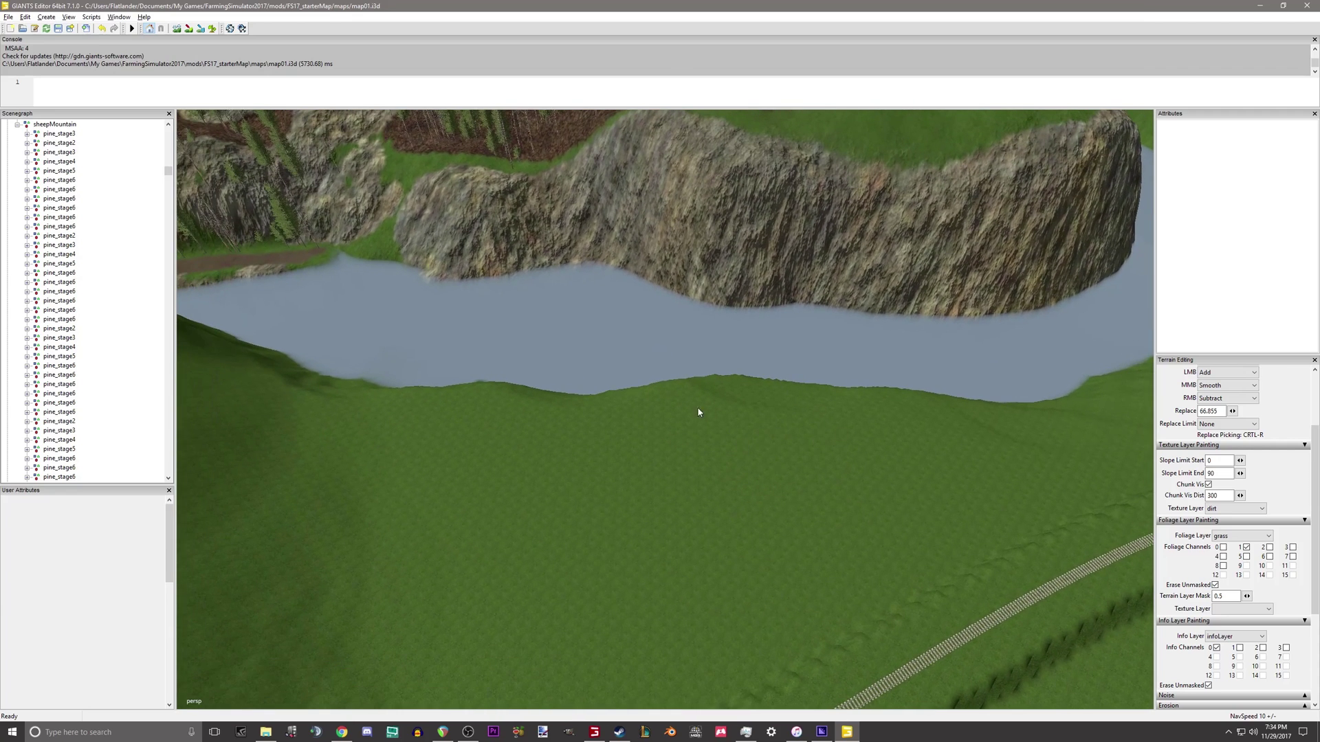
{"action": "right_click_drag", "start_coordinate": [878, 508], "coordinate": [955, 395]}
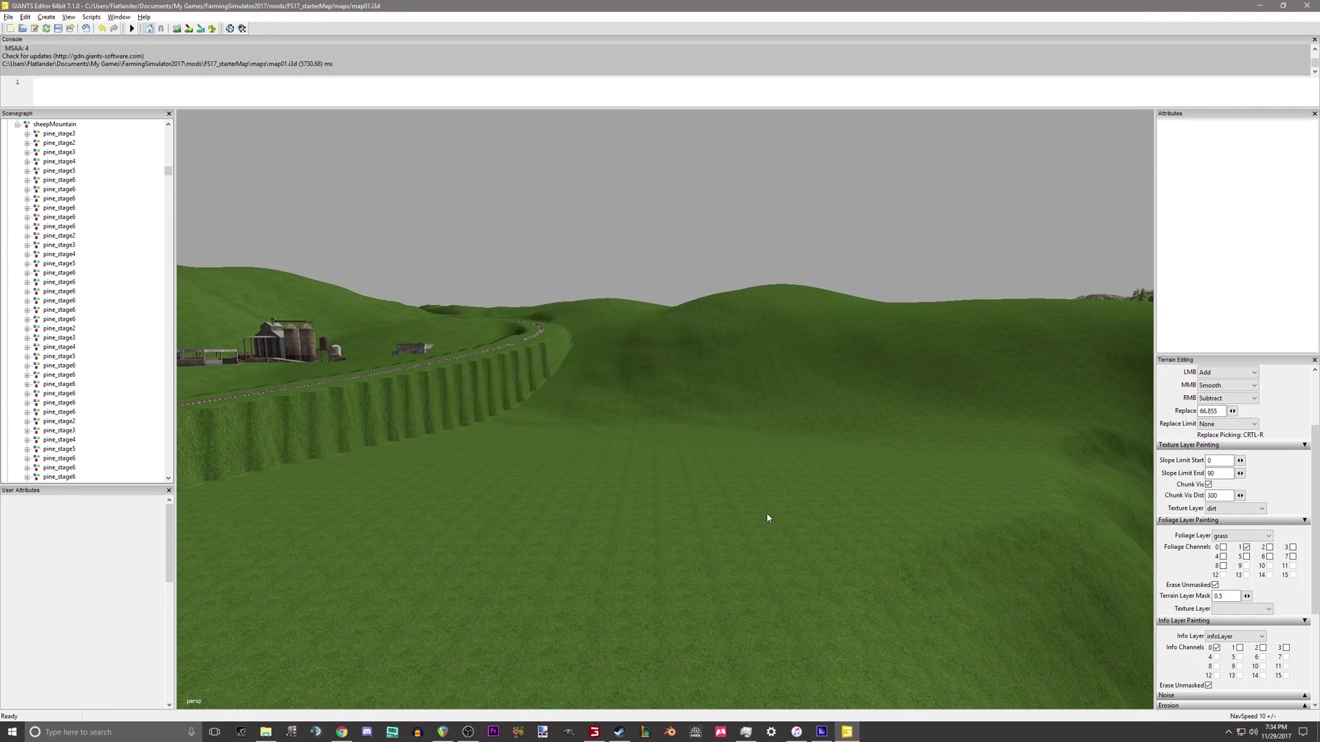
{"action": "right_click_drag", "start_coordinate": [848, 451], "coordinate": [555, 609]}
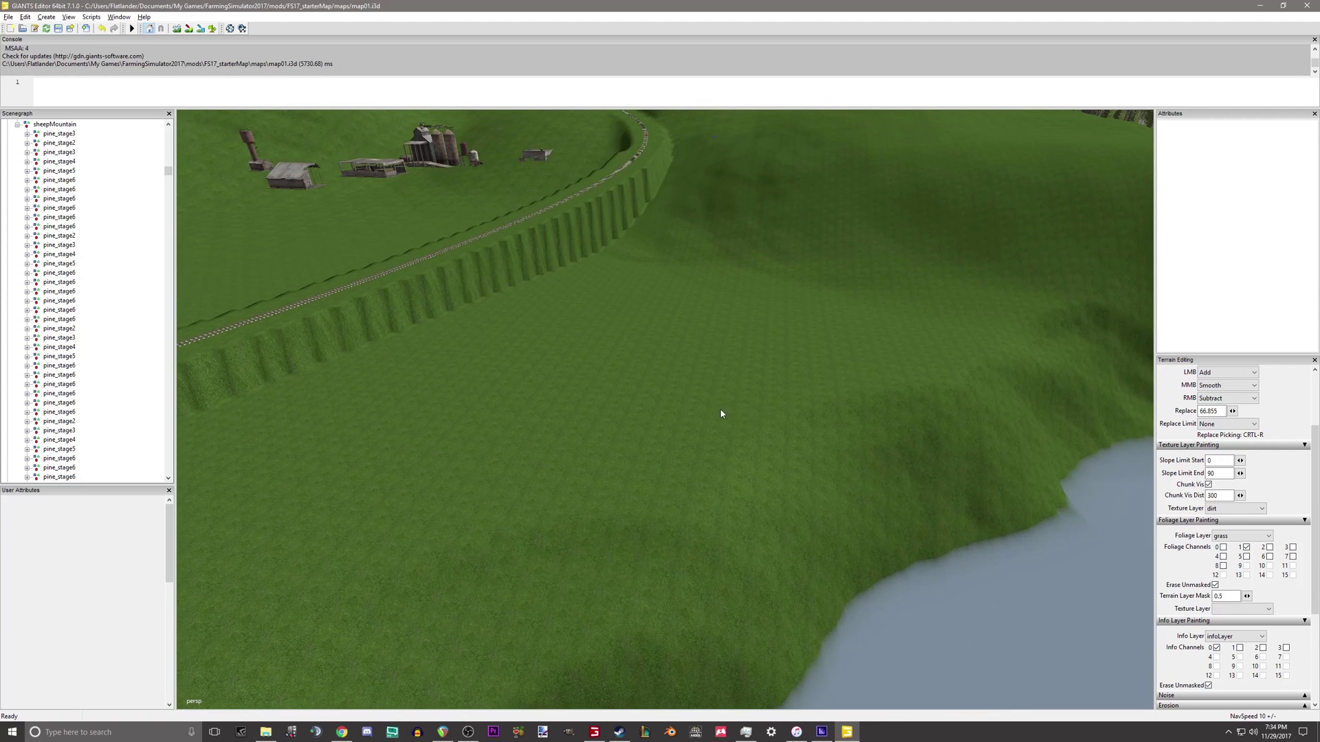
{"action": "right_click_drag", "start_coordinate": [721, 412], "coordinate": [666, 407]}
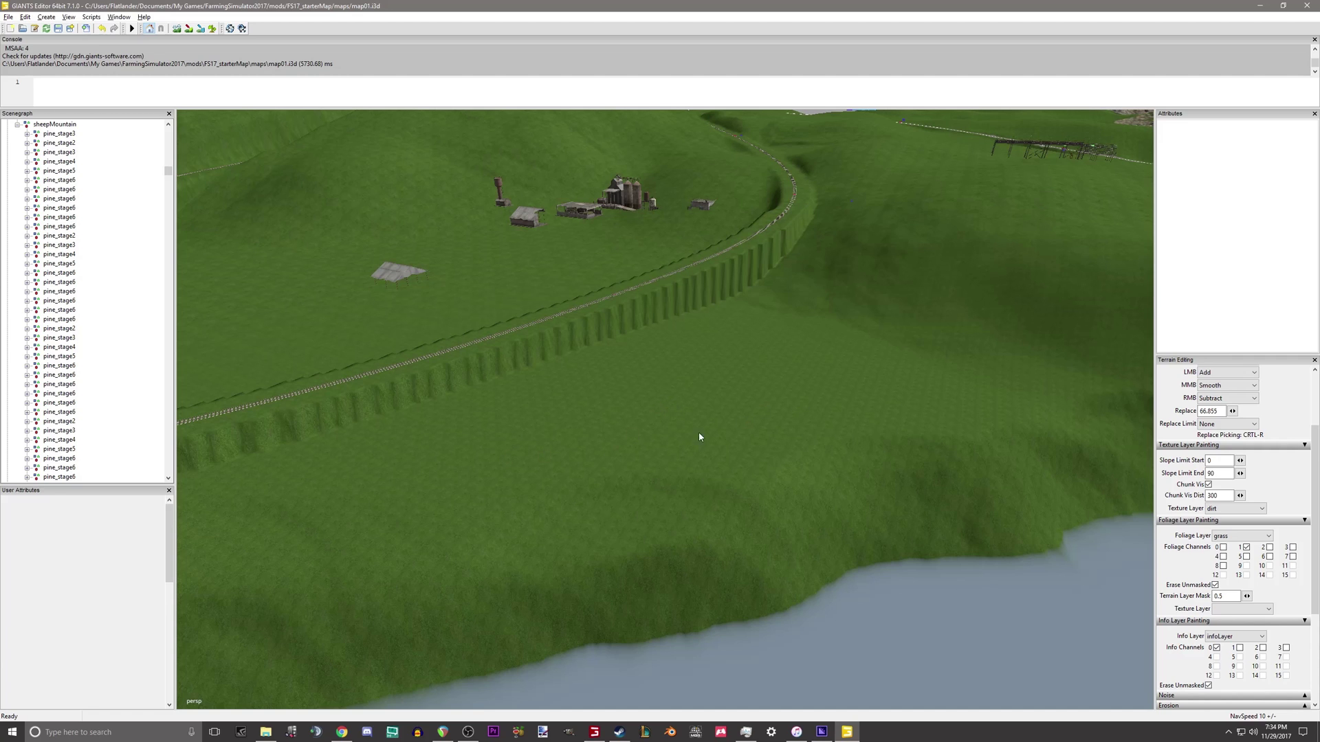
{"action": "right_click_drag", "start_coordinate": [671, 472], "coordinate": [732, 426]}
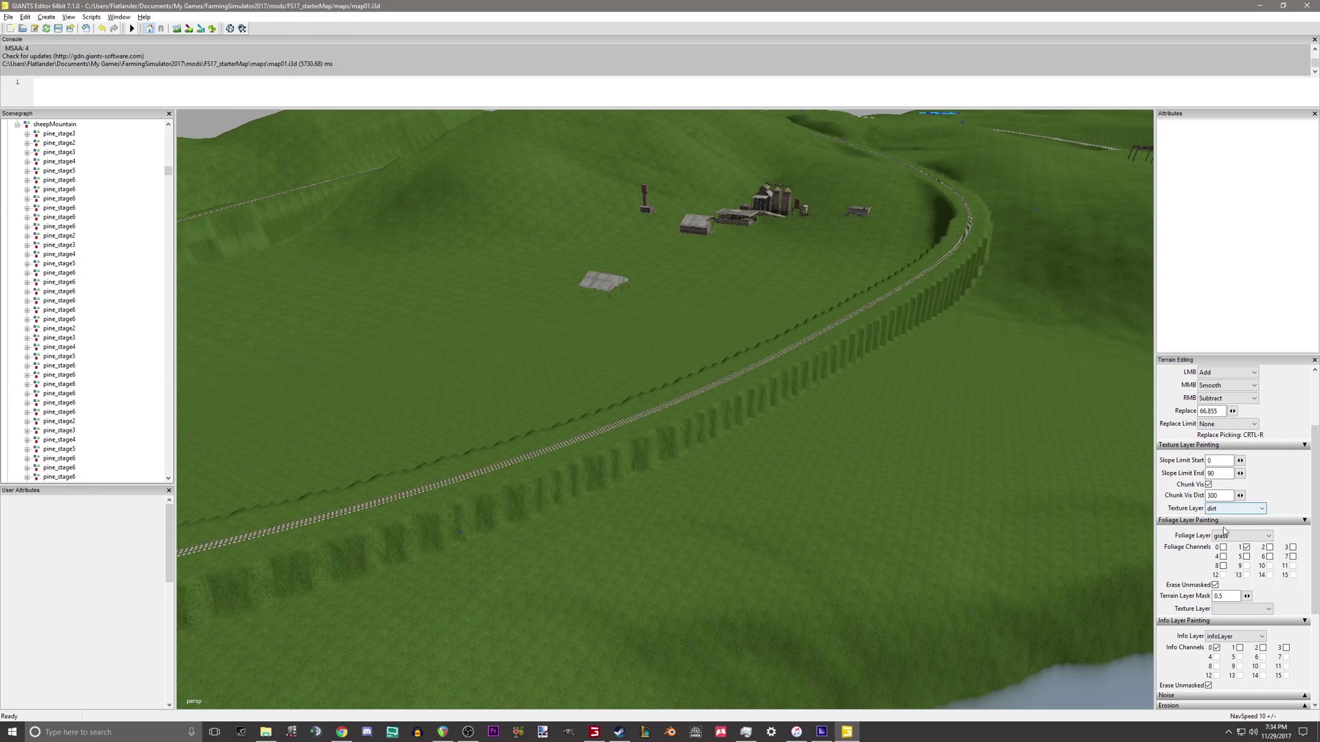
Set foliage painting to the terrainDetail layer for the grassy flat between the railway embankment and the river
{"action": "left_click", "coordinate": [1254, 536]}
{"action": "left_click", "coordinate": [1258, 670]}
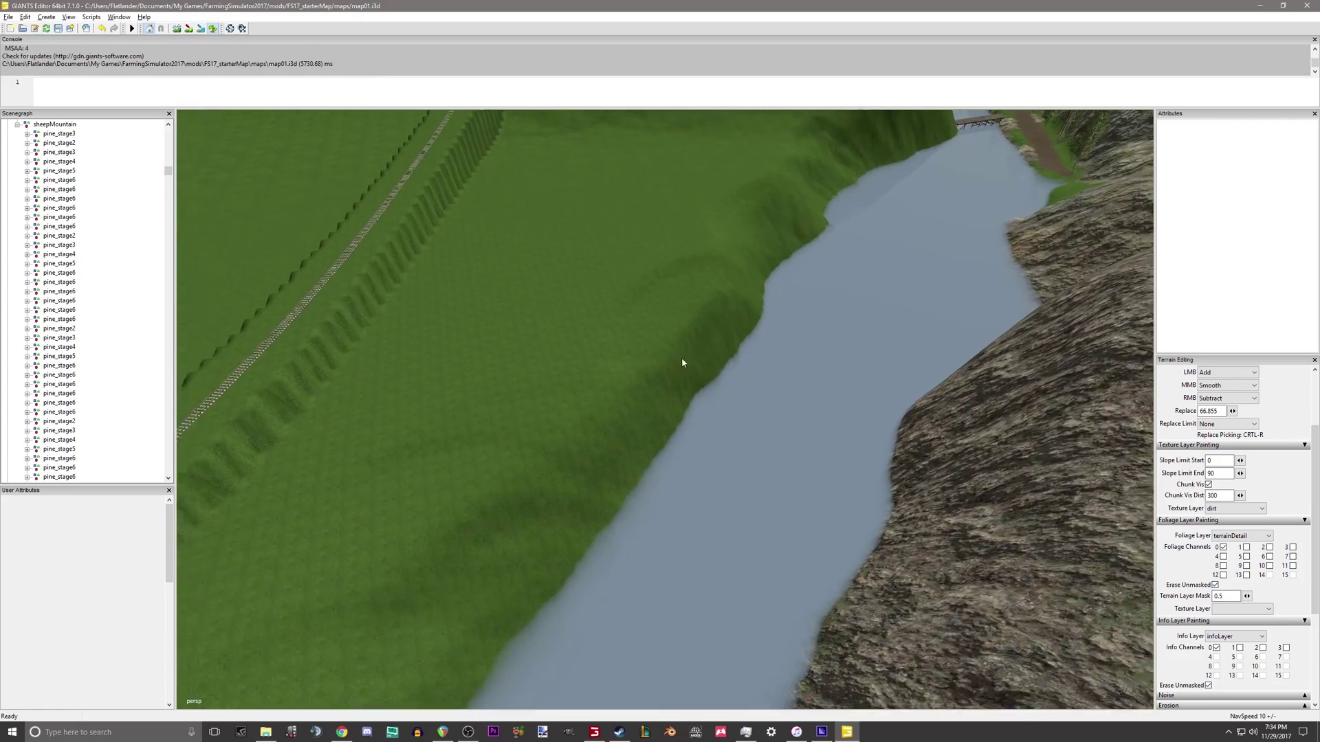
{"action": "left_click_drag", "start_coordinate": [682, 362], "coordinate": [904, 598], "text": "alt"}
{"action": "scroll", "coordinate": [972, 319], "scroll_direction": "up", "scroll_amount": 4}
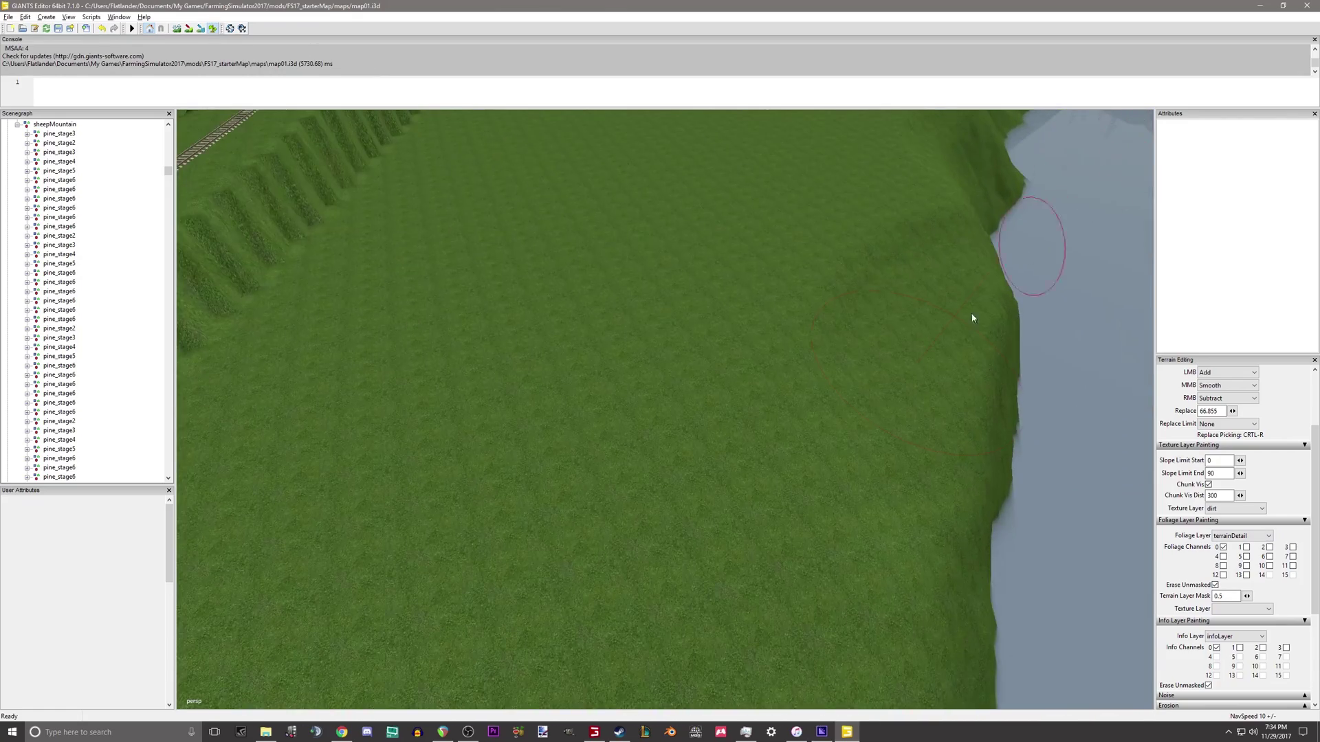
{"action": "left_click_drag", "start_coordinate": [972, 319], "coordinate": [689, 474], "text": "alt"}
{"action": "scroll", "coordinate": [1011, 306], "scroll_direction": "up", "scroll_amount": 2}
{"action": "mouse_move", "coordinate": [1012, 306]}
{"action": "right_mouse_down"}
{"action": "mouse_move", "coordinate": [872, 406]}
{"action": "mouse_move", "coordinate": [775, 527]}
{"action": "mouse_move", "coordinate": [687, 465]}
{"action": "mouse_move", "coordinate": [741, 462]}
{"action": "mouse_move", "coordinate": [634, 482]}
{"action": "right_mouse_up"}
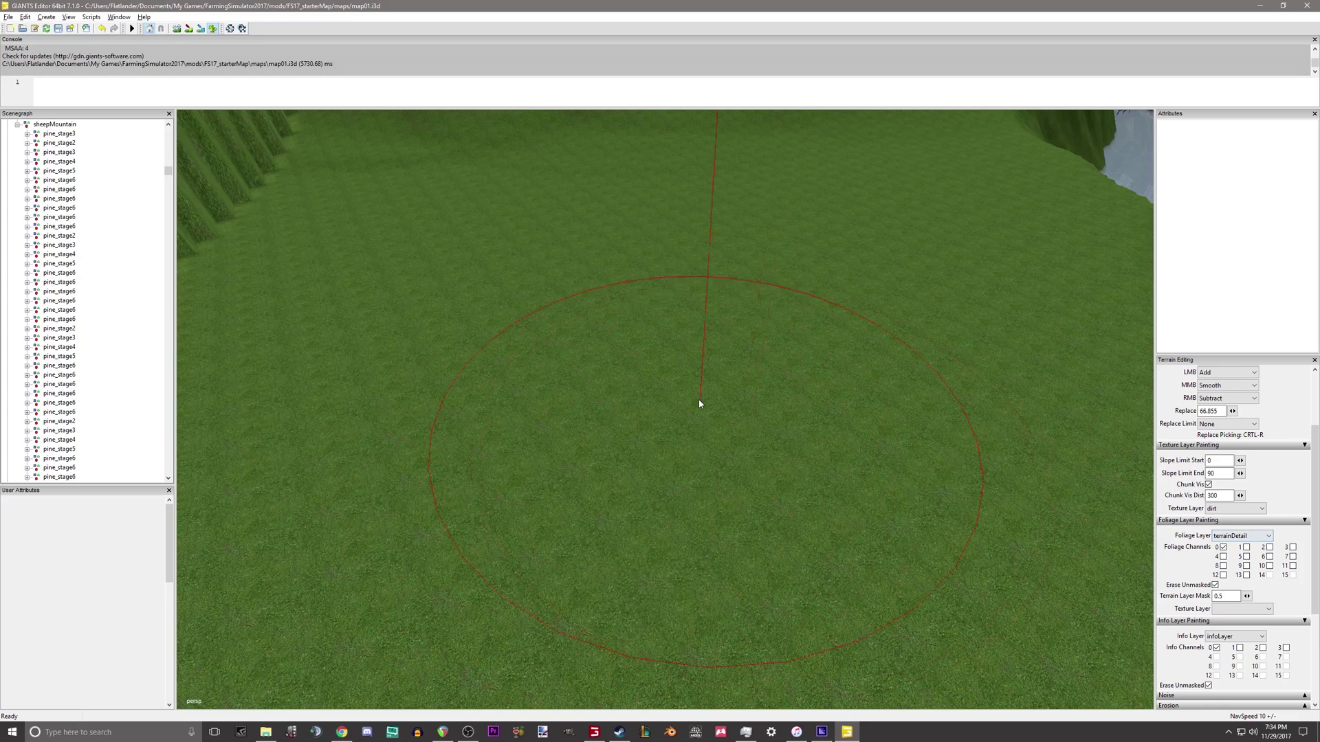
Test-paint a round terrainDetail patch with only channel 0 on the riverside flat and undo the painting
{"action": "left_click_drag", "start_coordinate": [698, 406], "coordinate": [679, 405]}
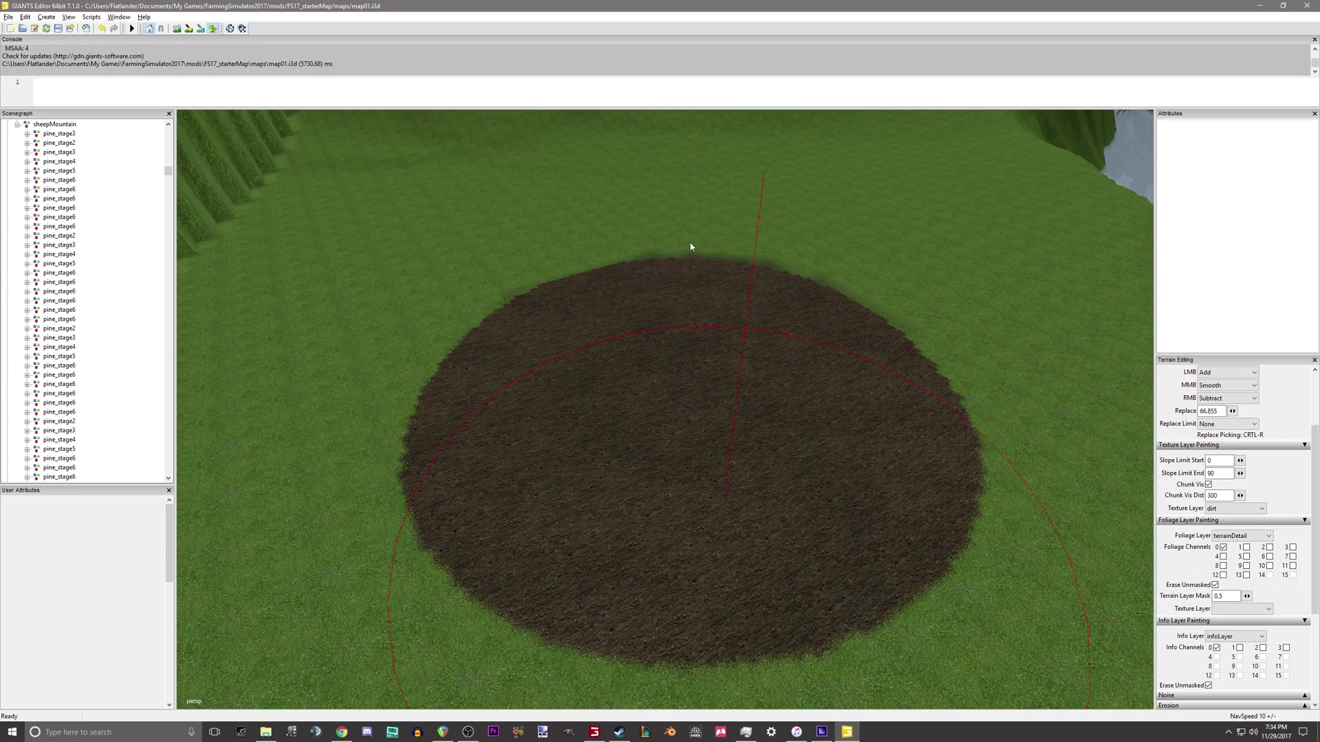
{"action": "key", "text": "ctrl+z"}
{"action": "key", "text": "ctrl+z"}
{"action": "middle_click_drag", "start_coordinate": [699, 272], "coordinate": [722, 234], "text": "alt"}
Try a terrainDetail patch with channels 0, 5 and 6 enabled, remove it, and clear channels 5 and 6
{"action": "left_click", "coordinate": [1222, 548]}
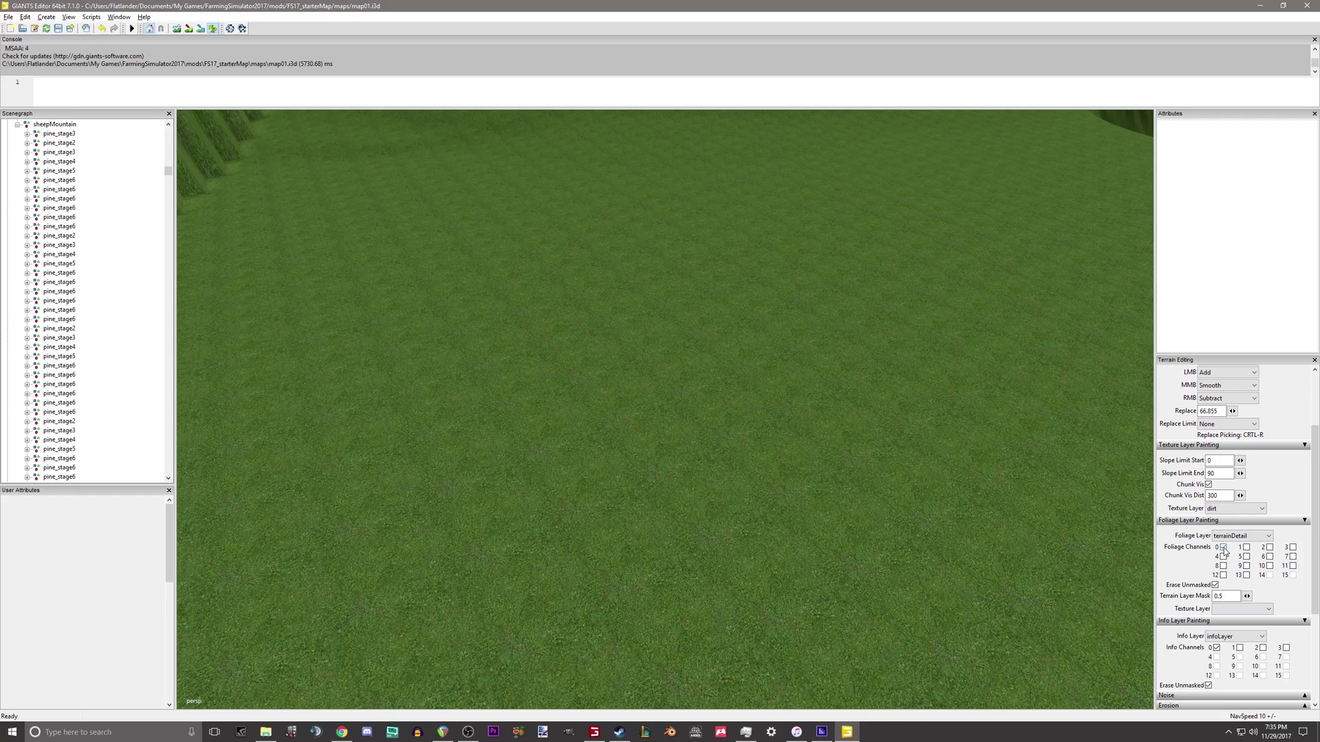
{"action": "left_click", "coordinate": [1246, 557]}
{"action": "left_click", "coordinate": [1269, 557]}
{"action": "left_click", "coordinate": [1223, 548]}
{"action": "left_click", "coordinate": [686, 356]}
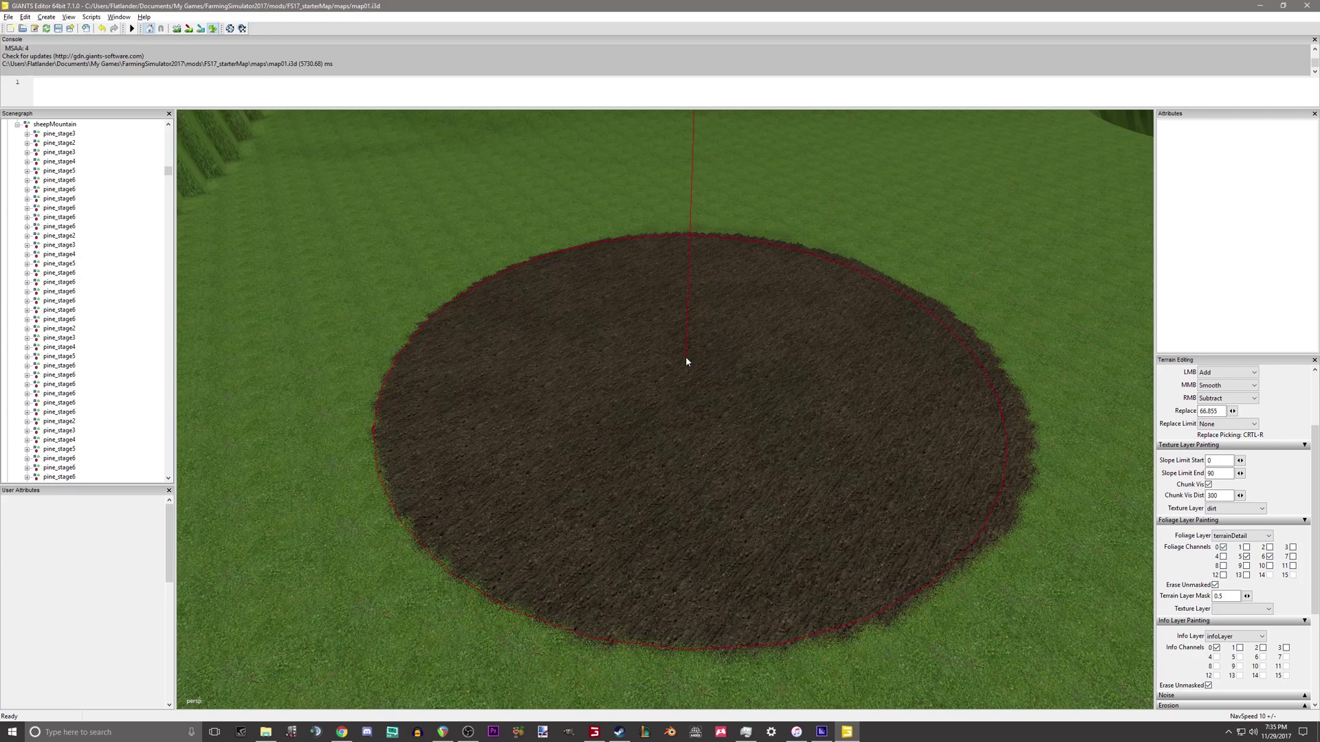
{"action": "left_click", "coordinate": [1269, 557]}
{"action": "left_click", "coordinate": [1246, 557]}
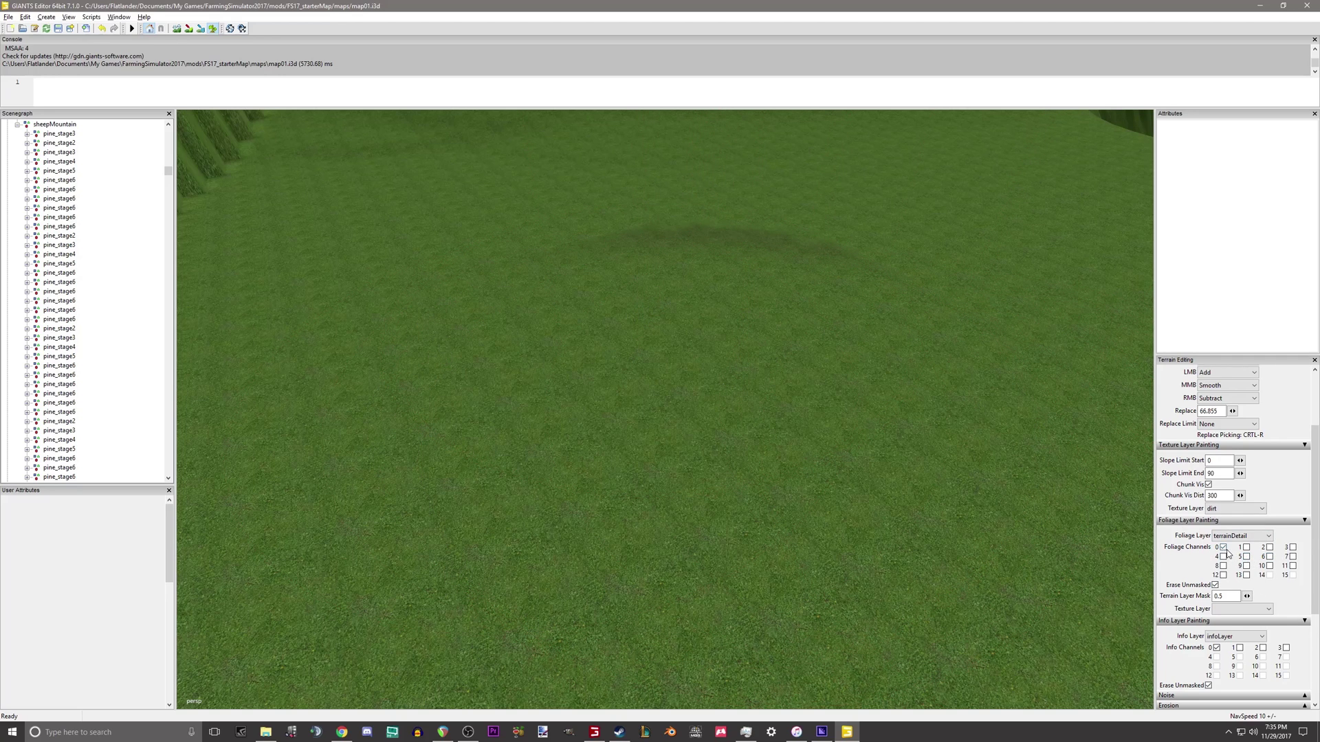
Enable foliage channel 2 alongside channel 0 and paint a wide round terrainDetail patch on the riverside flat
{"action": "left_click", "coordinate": [1269, 548]}
{"action": "left_click", "coordinate": [731, 319]}
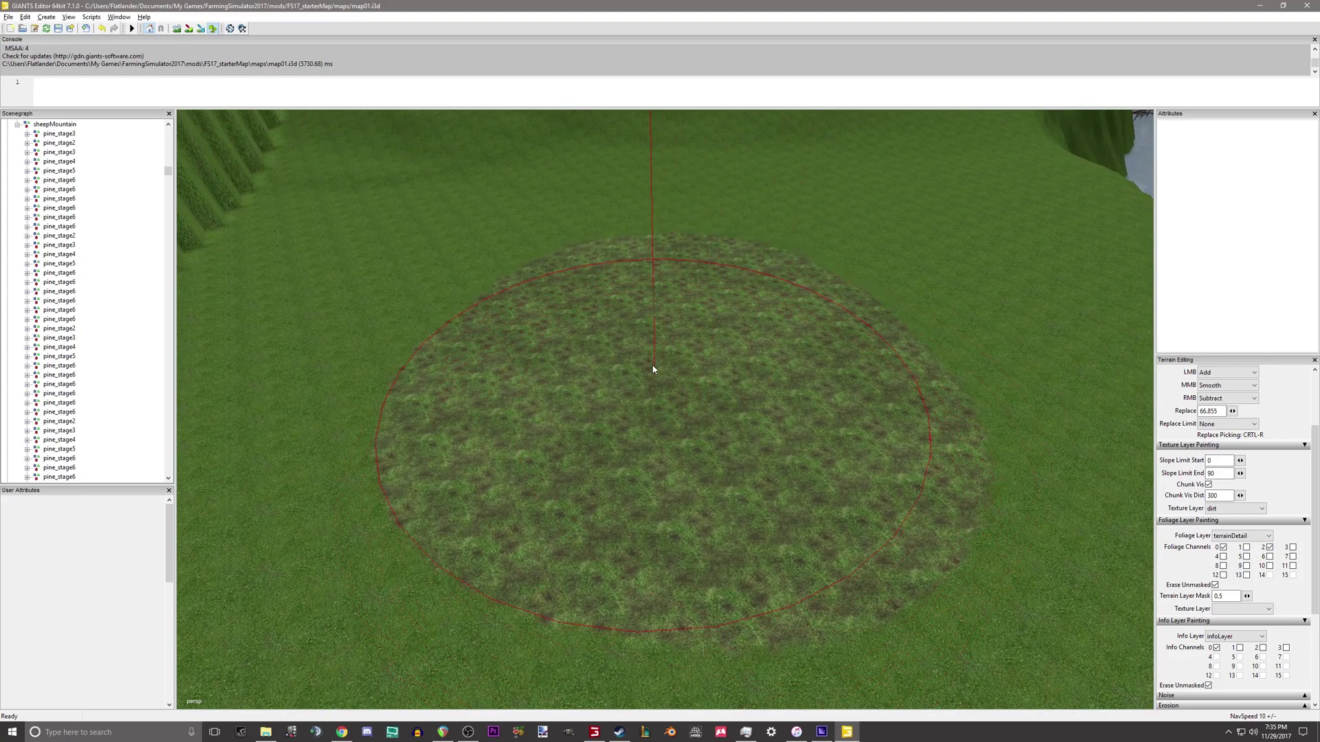
{"action": "scroll", "coordinate": [680, 297], "scroll_direction": "down", "scroll_amount": 5}
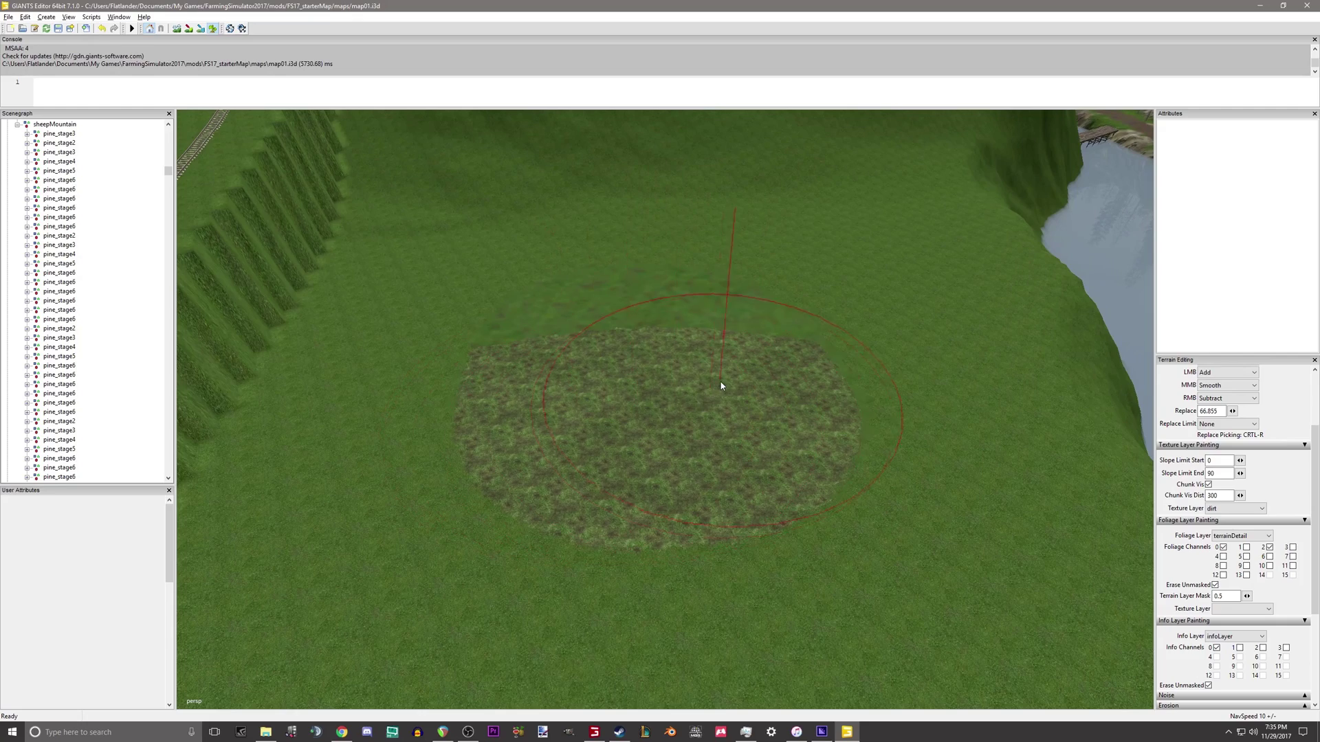
{"action": "scroll", "coordinate": [717, 371], "scroll_direction": "up", "scroll_amount": 5}
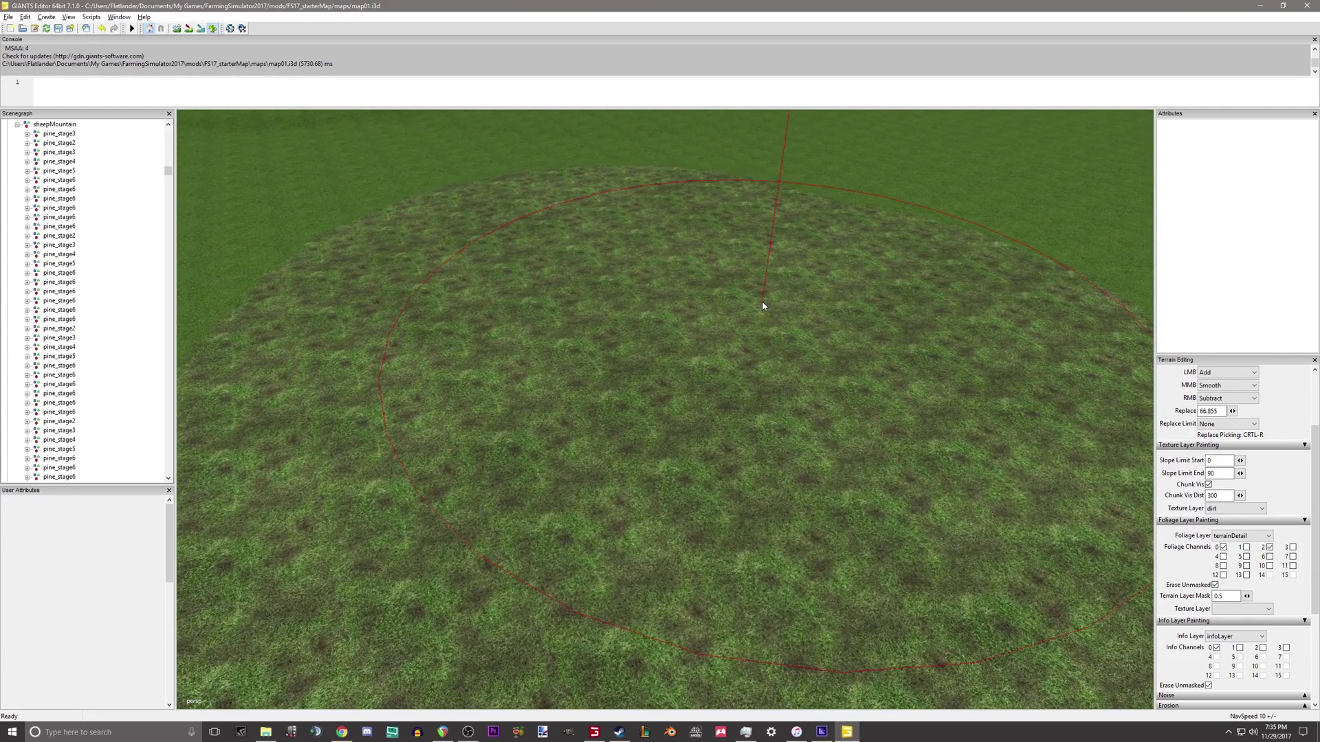
{"action": "mouse_move", "coordinate": [578, 279]}
{"action": "left_mouse_down"}
{"action": "mouse_move", "coordinate": [595, 224]}
{"action": "mouse_move", "coordinate": [732, 278]}
{"action": "left_mouse_up"}
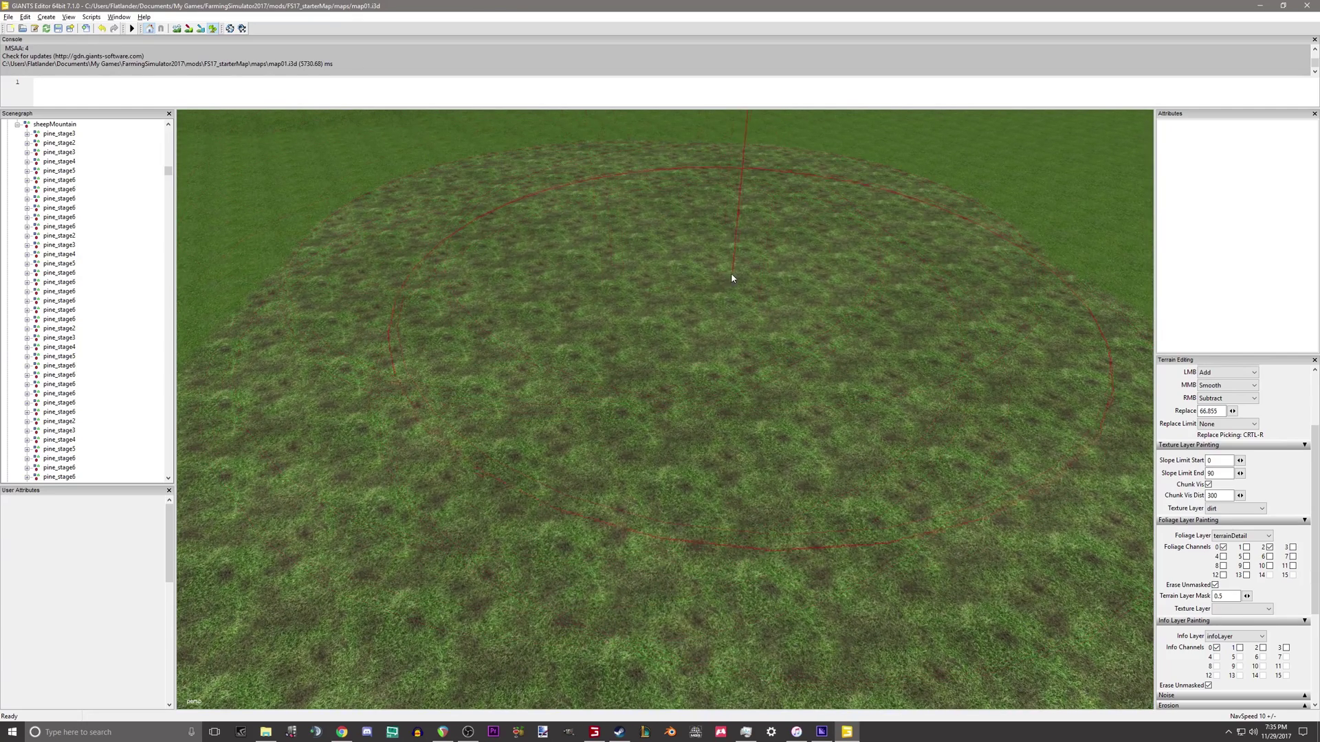
Switch the foliage layer to grass with channels 1 and 6 enabled and paint grass over the terrainDetail patch
{"action": "left_click", "coordinate": [189, 28]}
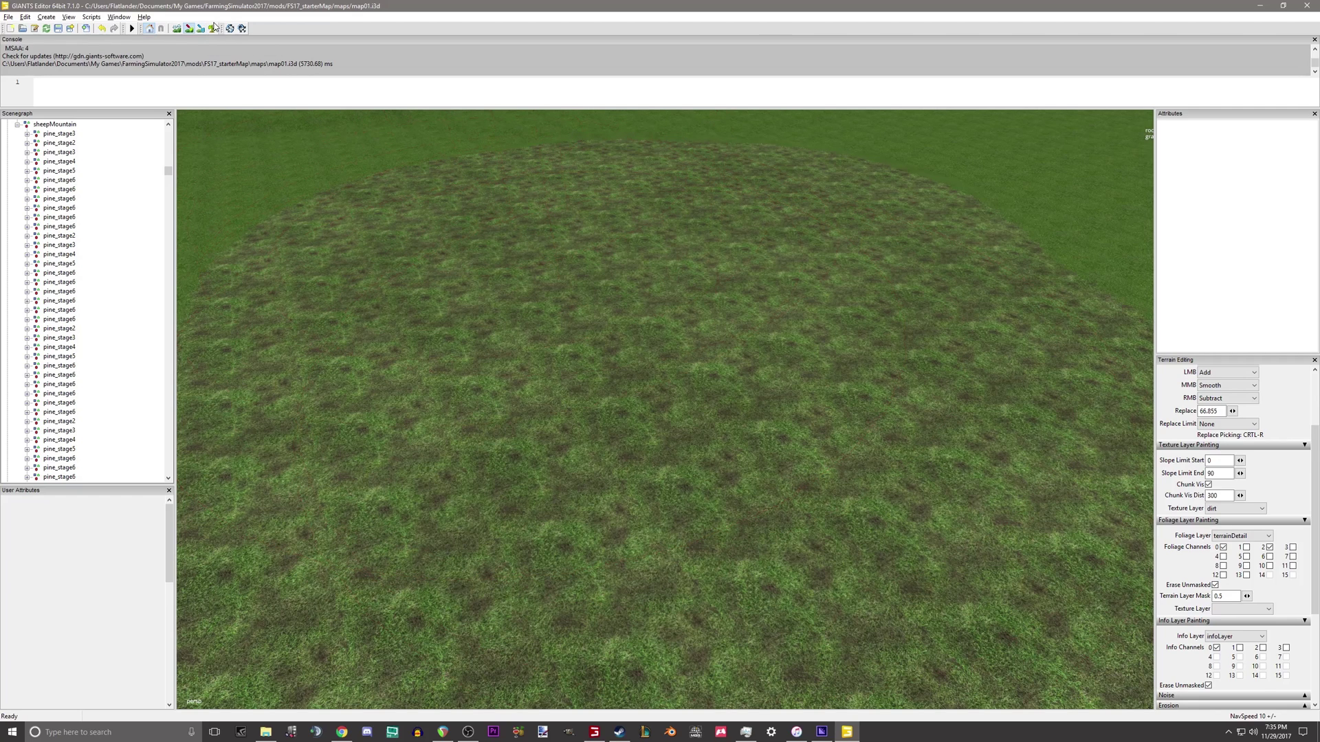
{"action": "left_click", "coordinate": [214, 29]}
{"action": "left_click", "coordinate": [1237, 537]}
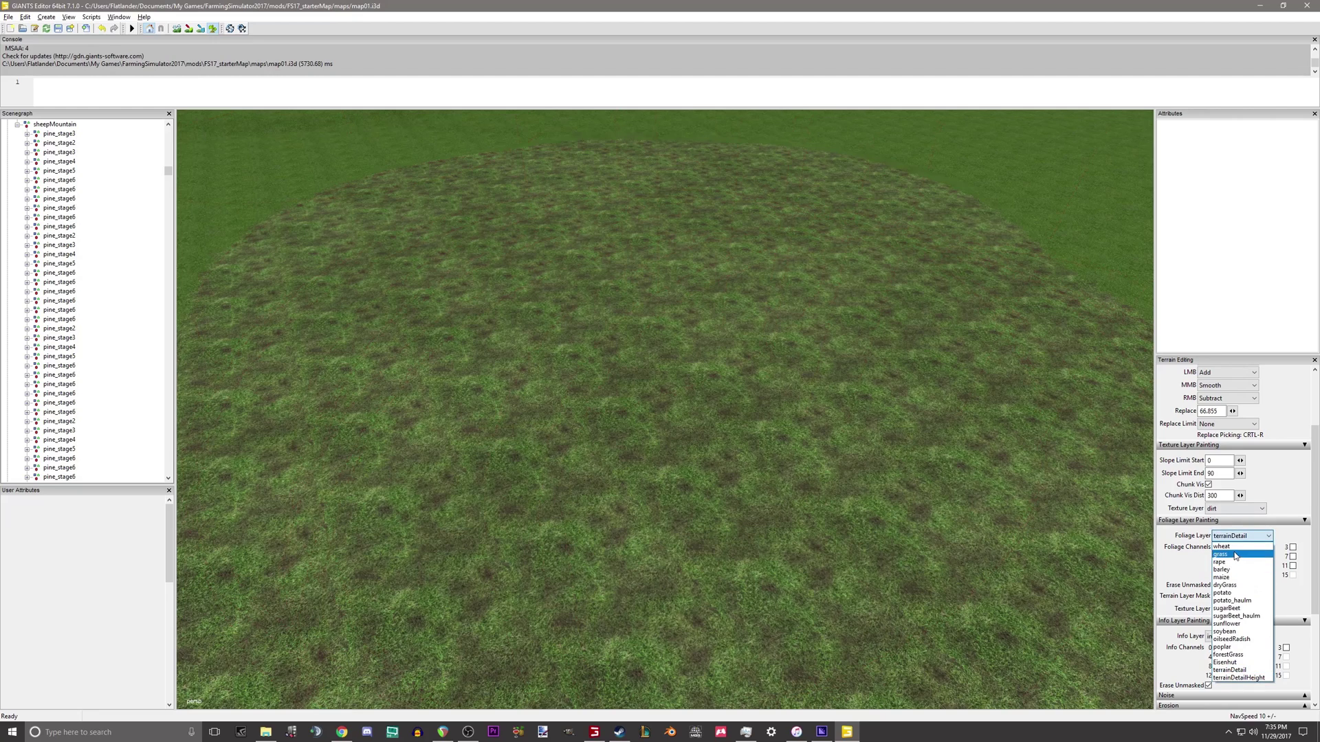
{"action": "left_click", "coordinate": [1235, 555]}
{"action": "mouse_move", "coordinate": [797, 415]}
{"action": "left_mouse_down"}
{"action": "mouse_move", "coordinate": [616, 268]}
{"action": "mouse_move", "coordinate": [654, 262]}
{"action": "left_mouse_up"}
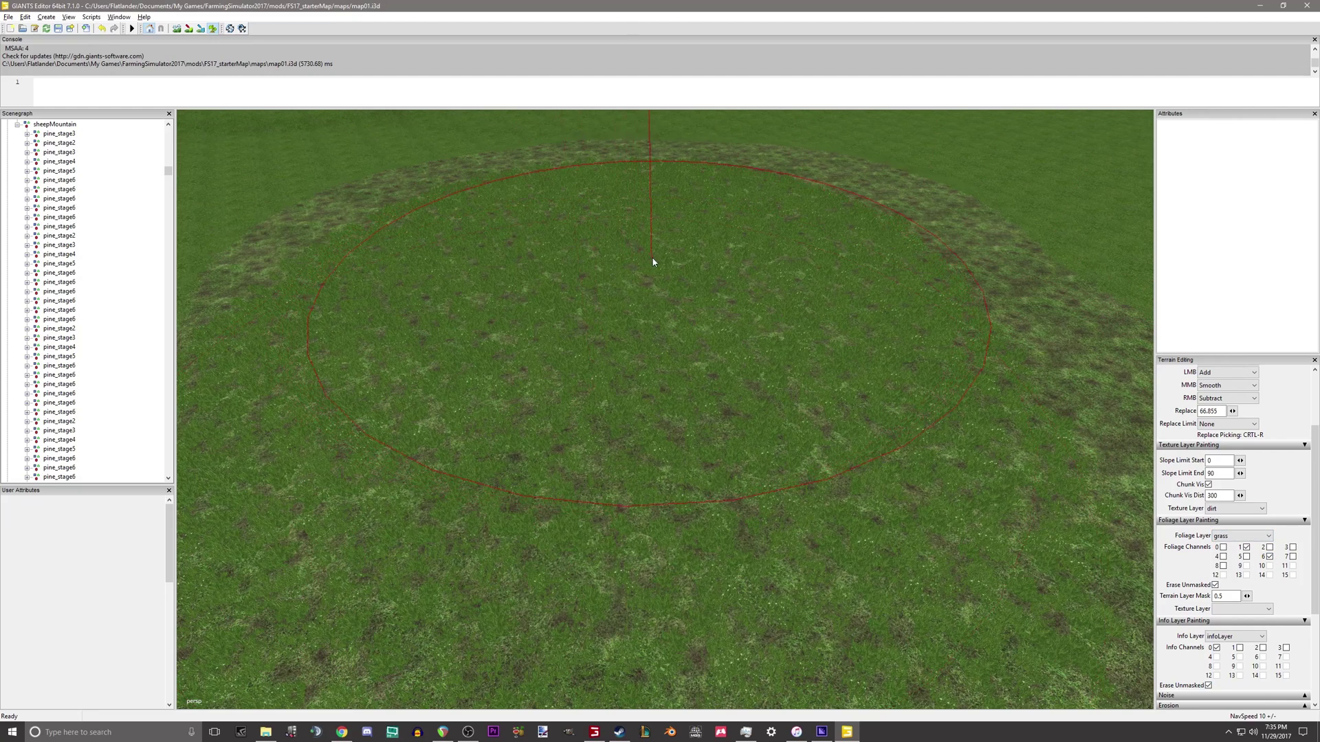
Examine the painted grass patch from above and up close at ground level
{"action": "scroll", "coordinate": [562, 411], "scroll_direction": "down", "scroll_amount": 4}
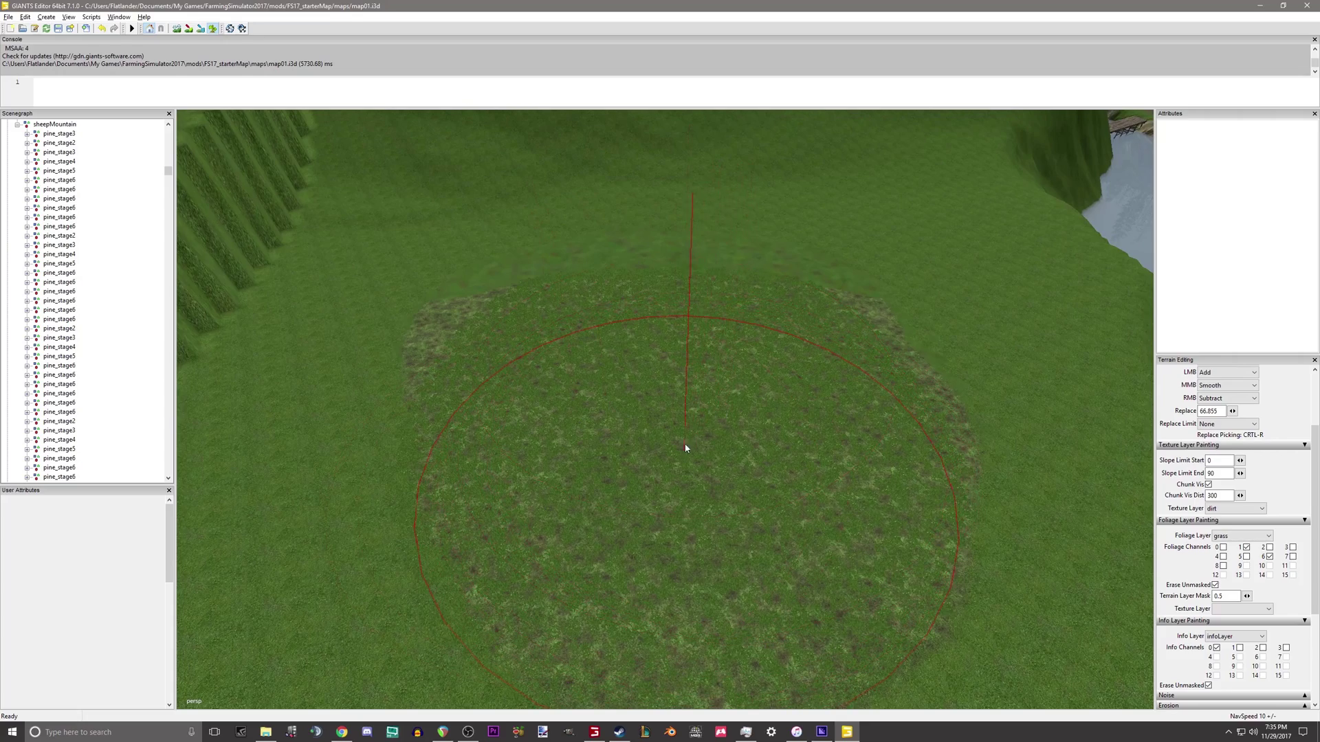
{"action": "mouse_move", "coordinate": [849, 329]}
{"action": "left_mouse_down", "text": "alt"}
{"action": "mouse_move", "coordinate": [842, 389]}
{"action": "mouse_move", "coordinate": [763, 436]}
{"action": "left_mouse_up", "text": "alt"}
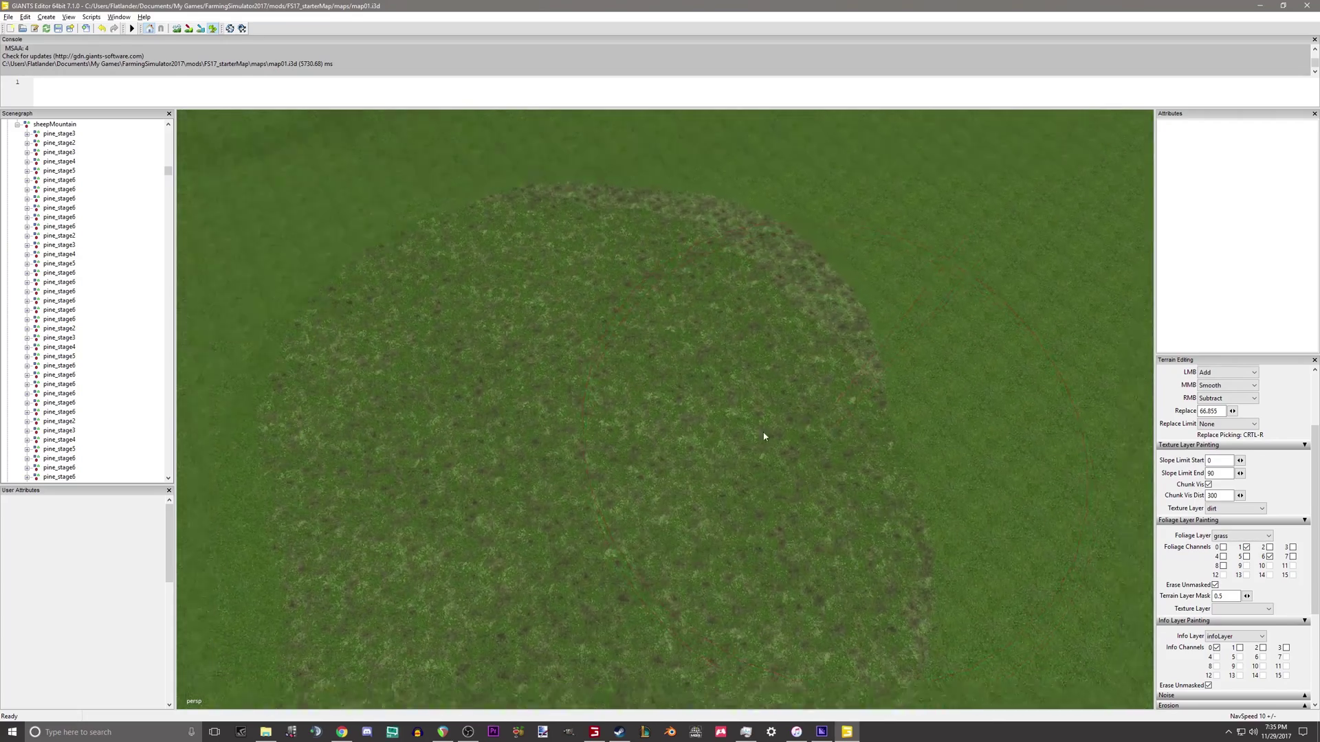
{"action": "mouse_move", "coordinate": [763, 435]}
{"action": "right_mouse_down", "text": "alt"}
{"action": "mouse_move", "coordinate": [698, 481]}
{"action": "mouse_move", "coordinate": [762, 450]}
{"action": "right_mouse_up", "text": "alt"}
{"action": "middle_click_drag", "start_coordinate": [680, 430], "coordinate": [646, 200], "text": "alt"}
{"action": "middle_click_drag", "start_coordinate": [654, 351], "coordinate": [660, 279], "text": "alt"}
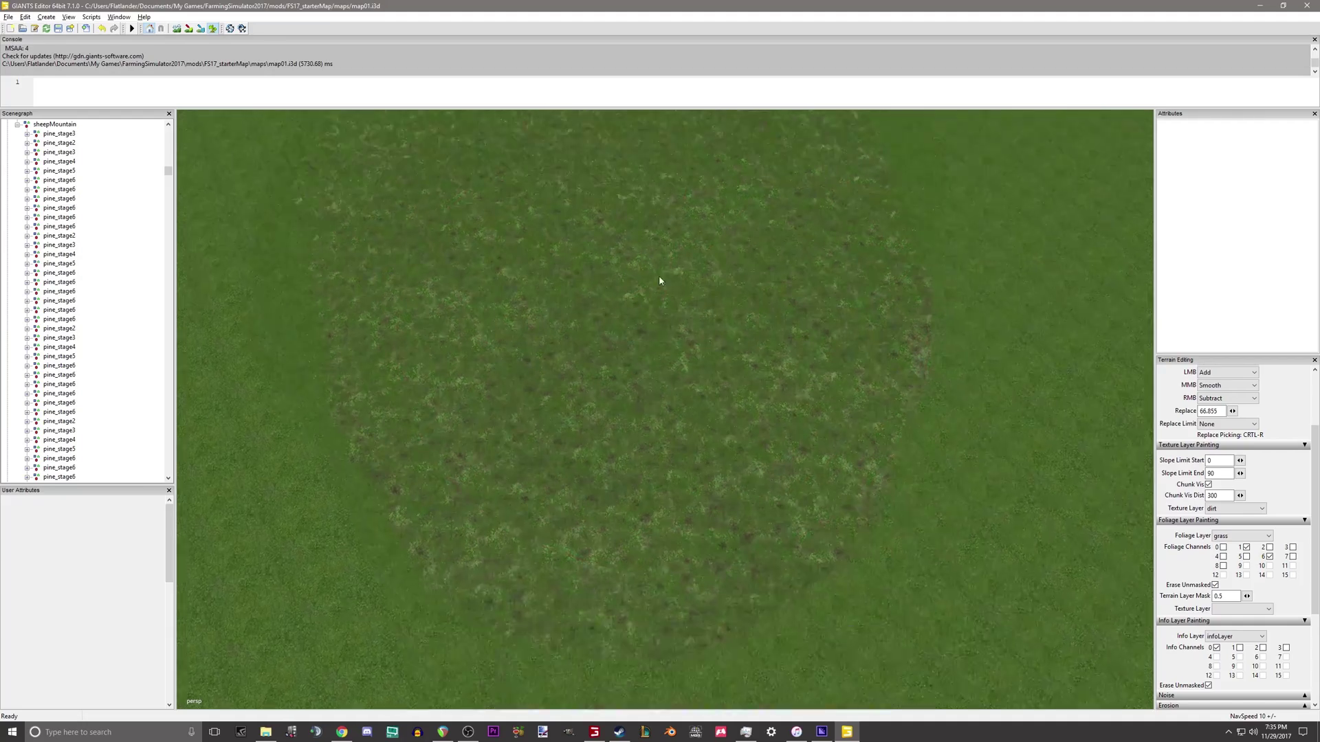
{"action": "right_click_drag", "start_coordinate": [659, 279], "coordinate": [793, 293], "text": "alt"}
{"action": "left_click_drag", "start_coordinate": [793, 293], "coordinate": [764, 214], "text": "alt"}
{"action": "right_click_drag", "start_coordinate": [764, 214], "coordinate": [913, 295], "text": "alt"}
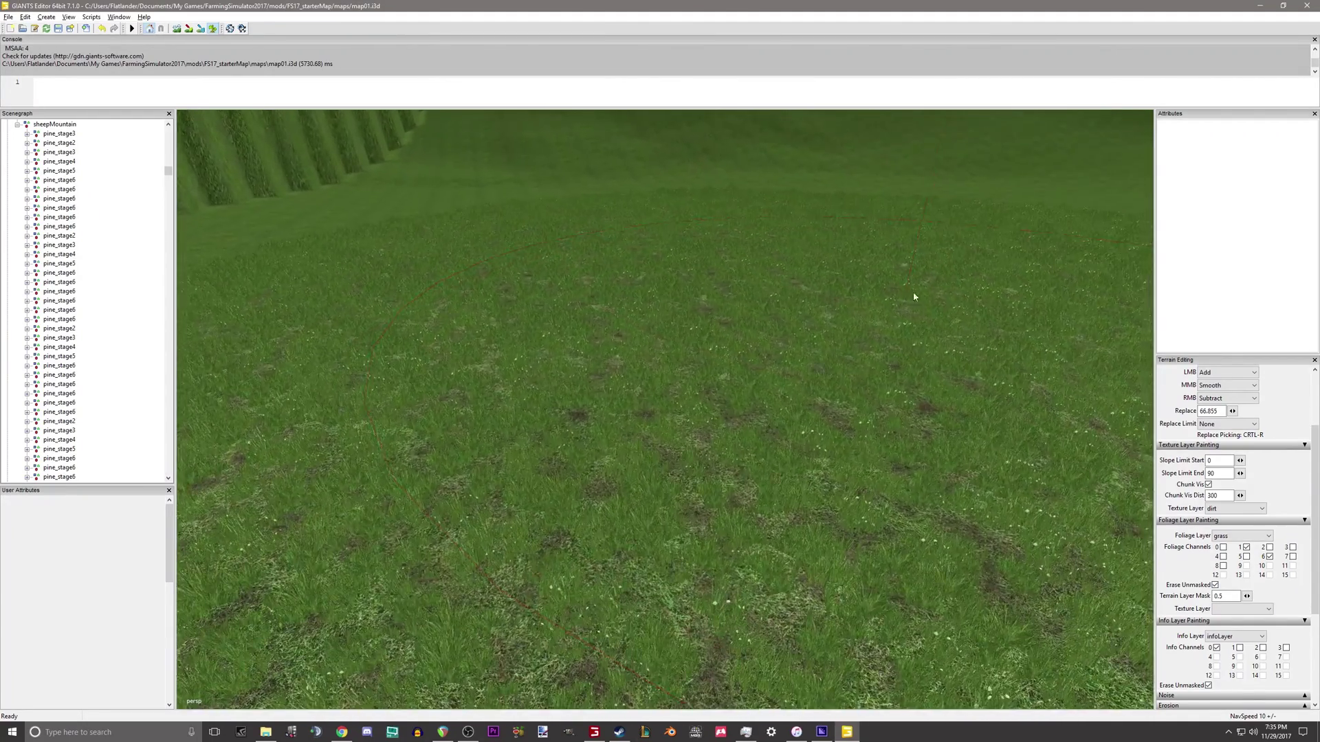
Switch the foliage layer to terrainDetail, erase the painted patch from the riverside flat and leave foliage painting mode
{"action": "left_click_drag", "start_coordinate": [914, 295], "coordinate": [897, 287], "text": "alt"}
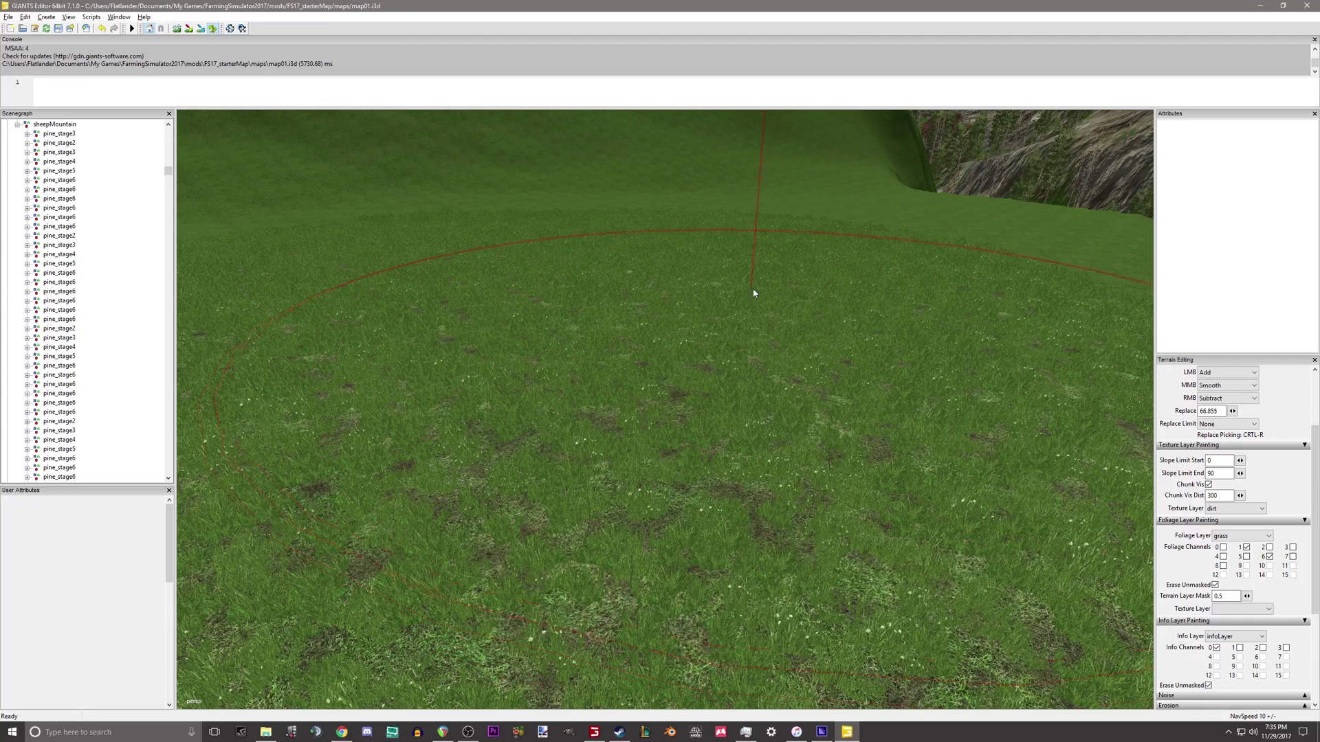
{"action": "right_click_drag", "start_coordinate": [754, 294], "coordinate": [653, 337], "text": "alt"}
{"action": "middle_click_drag", "start_coordinate": [654, 336], "coordinate": [554, 516], "text": "alt"}
{"action": "left_click_drag", "start_coordinate": [554, 515], "coordinate": [574, 432], "text": "alt"}
{"action": "right_click_drag", "start_coordinate": [575, 432], "coordinate": [530, 391], "text": "alt"}
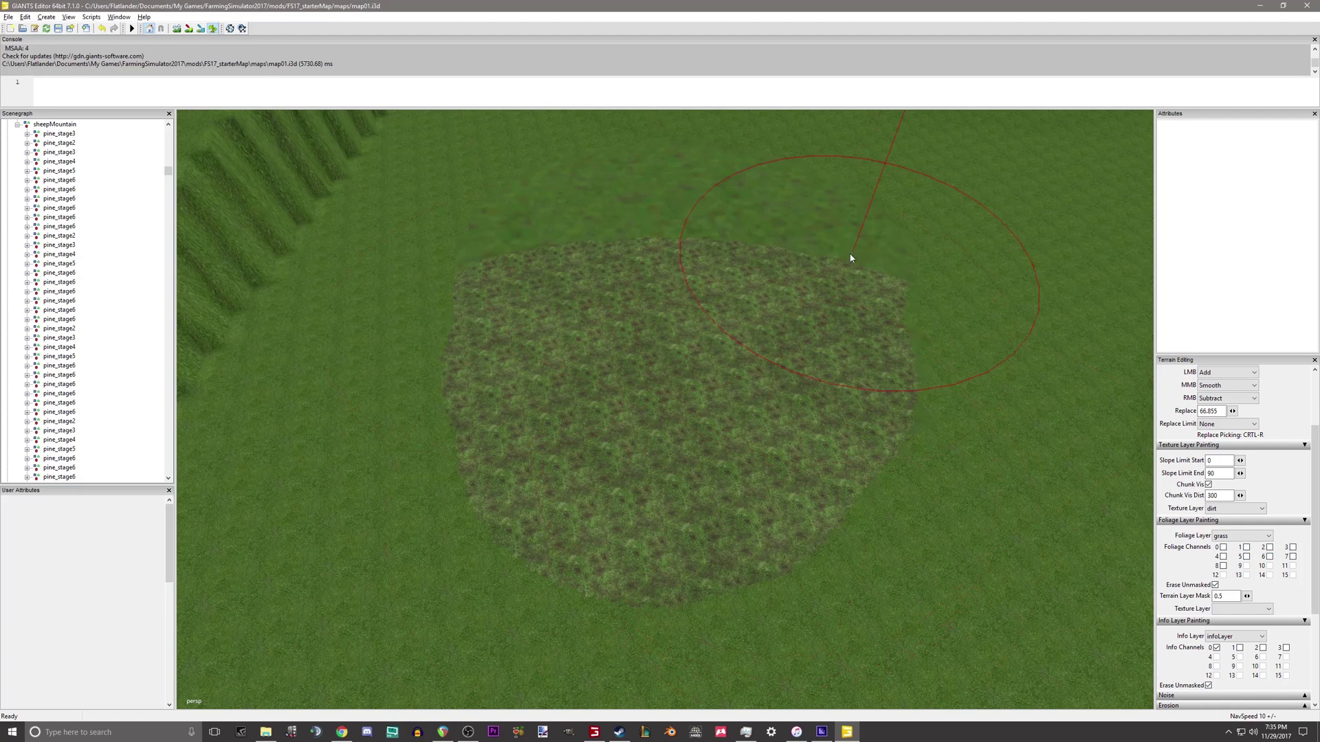
{"action": "left_click", "coordinate": [1241, 535]}
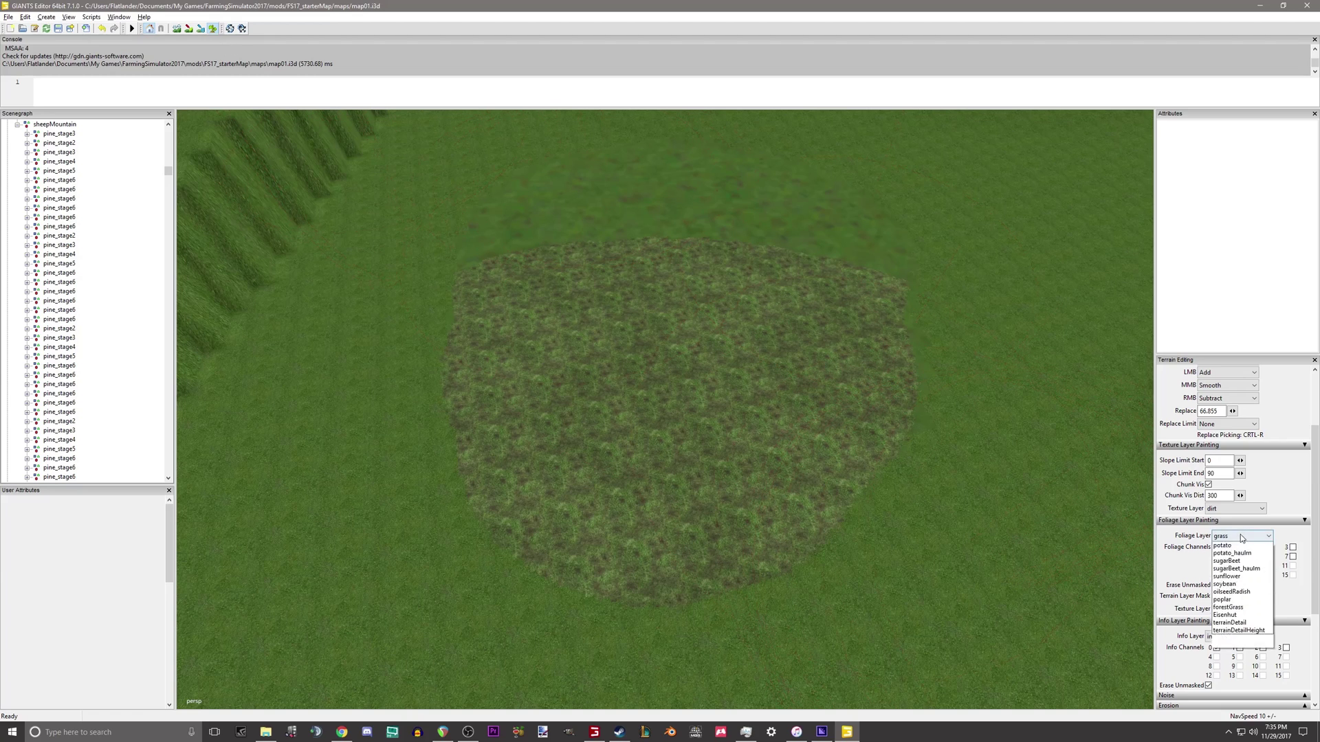
{"action": "left_click", "coordinate": [1237, 679]}
{"action": "left_click_drag", "start_coordinate": [916, 610], "coordinate": [534, 208]}
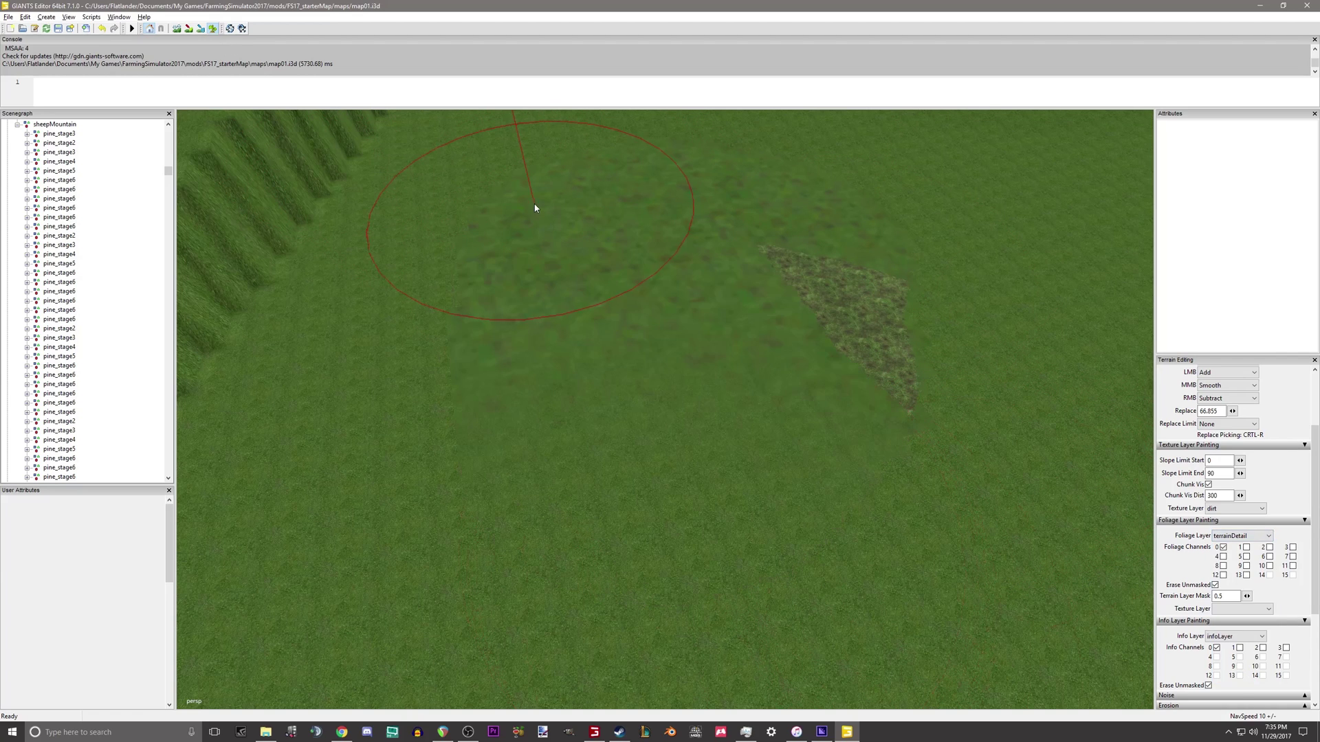
{"action": "mouse_move", "coordinate": [896, 204]}
{"action": "left_mouse_down"}
{"action": "mouse_move", "coordinate": [683, 142]}
{"action": "mouse_move", "coordinate": [674, 507]}
{"action": "mouse_move", "coordinate": [930, 228]}
{"action": "left_mouse_up"}
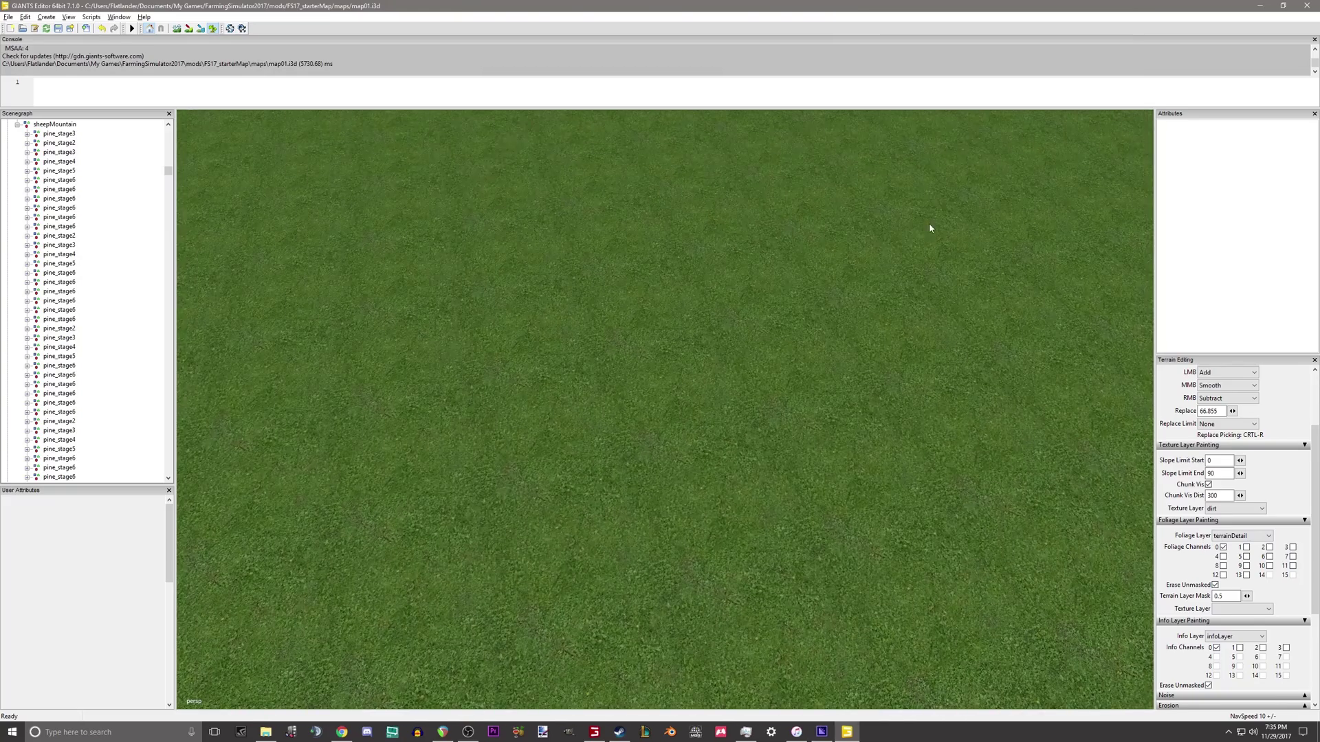
{"action": "left_click_drag", "start_coordinate": [685, 281], "coordinate": [756, 319], "text": "alt"}
{"action": "right_click_drag", "start_coordinate": [638, 542], "coordinate": [825, 482], "text": "alt"}
{"action": "left_click", "coordinate": [212, 29]}
Look over the railway embankment, the farm buildings and the river valley around the riverside flat
{"action": "right_click_drag", "start_coordinate": [892, 348], "coordinate": [708, 571], "text": "alt"}
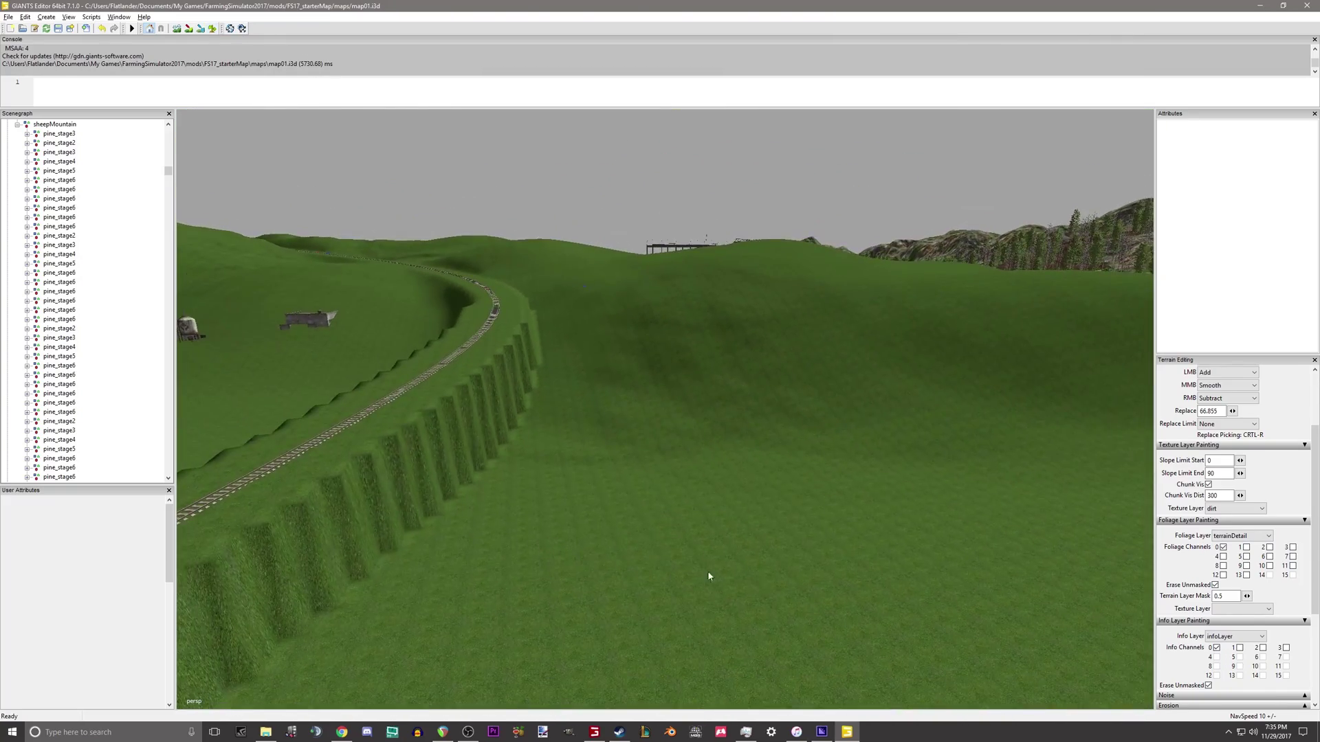
{"action": "left_click_drag", "start_coordinate": [707, 570], "coordinate": [538, 470], "text": "alt"}
{"action": "right_click_drag", "start_coordinate": [539, 471], "coordinate": [1143, 550]}
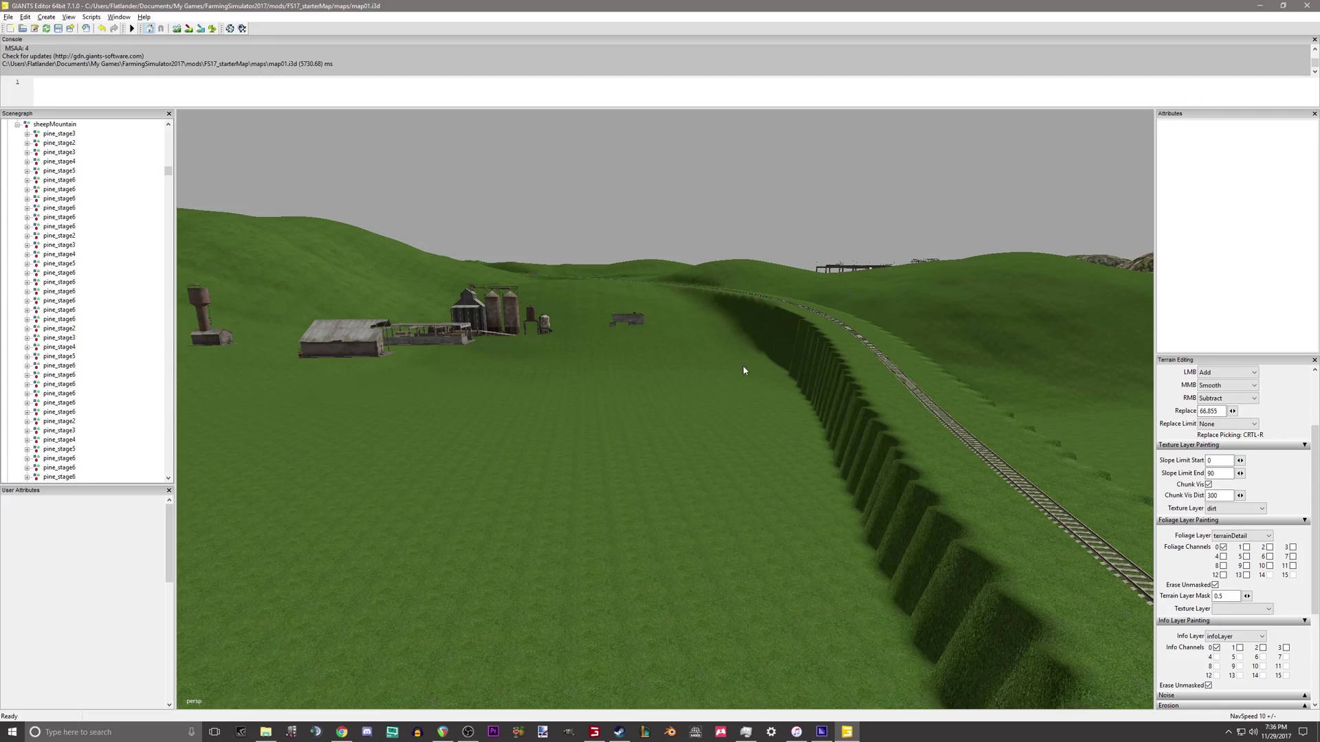
{"action": "right_click_drag", "start_coordinate": [721, 402], "coordinate": [625, 407]}
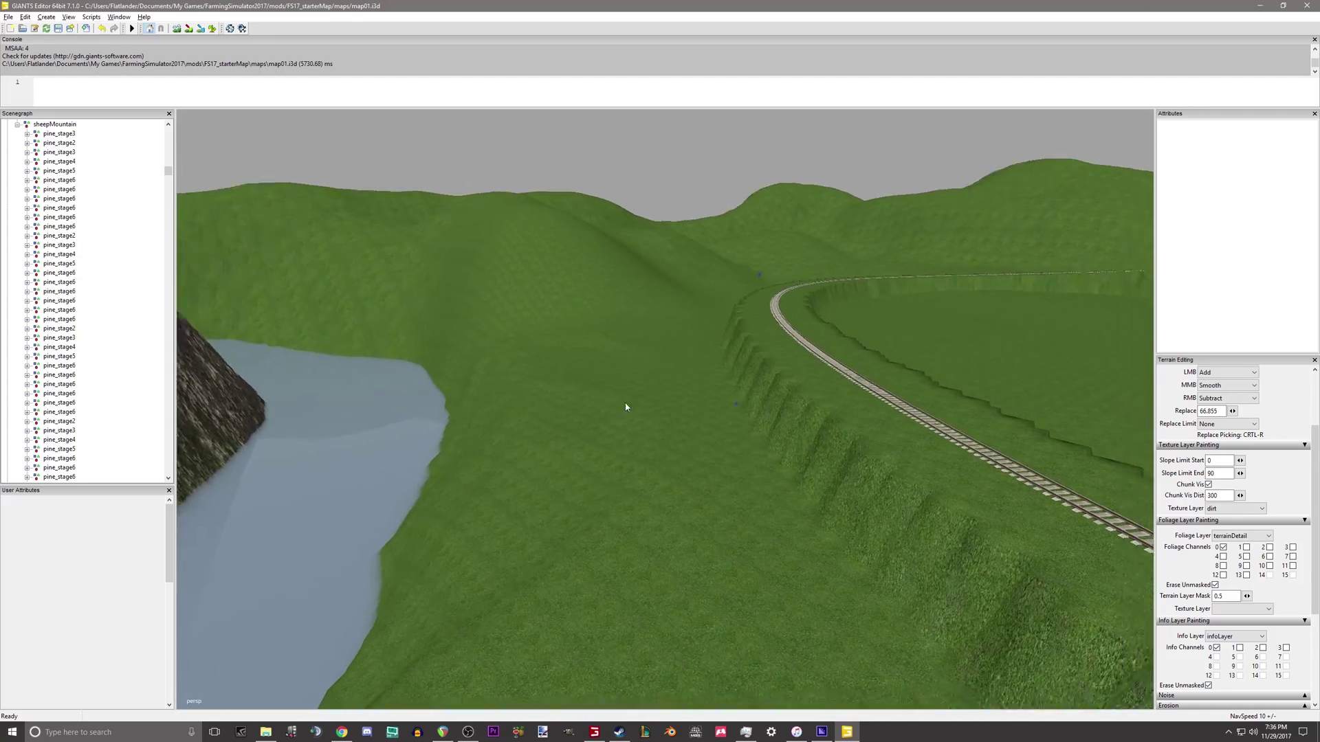
{"action": "left_click_drag", "start_coordinate": [625, 407], "coordinate": [704, 330], "text": "alt"}
{"action": "right_click_drag", "start_coordinate": [704, 330], "coordinate": [619, 306], "text": "alt"}
{"action": "middle_click_drag", "start_coordinate": [619, 307], "coordinate": [689, 560], "text": "alt"}
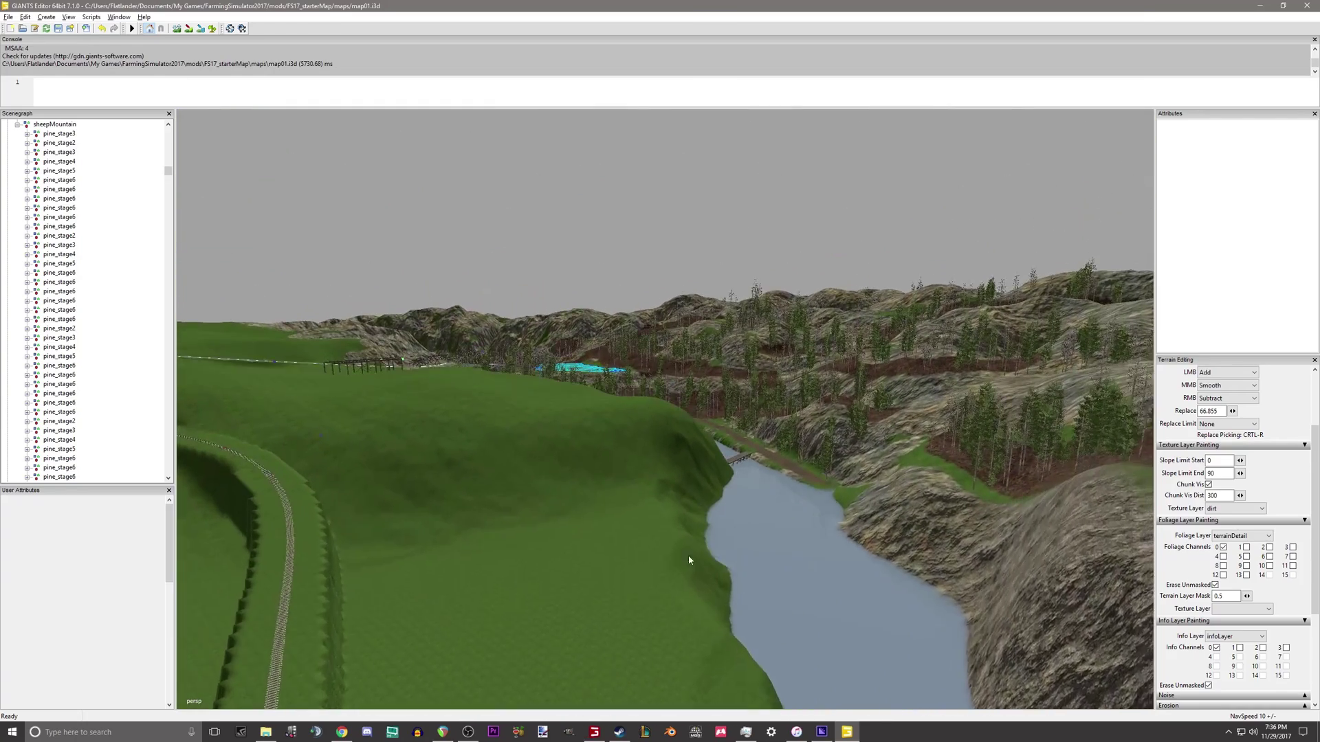
{"action": "right_click_drag", "start_coordinate": [690, 560], "coordinate": [673, 398]}
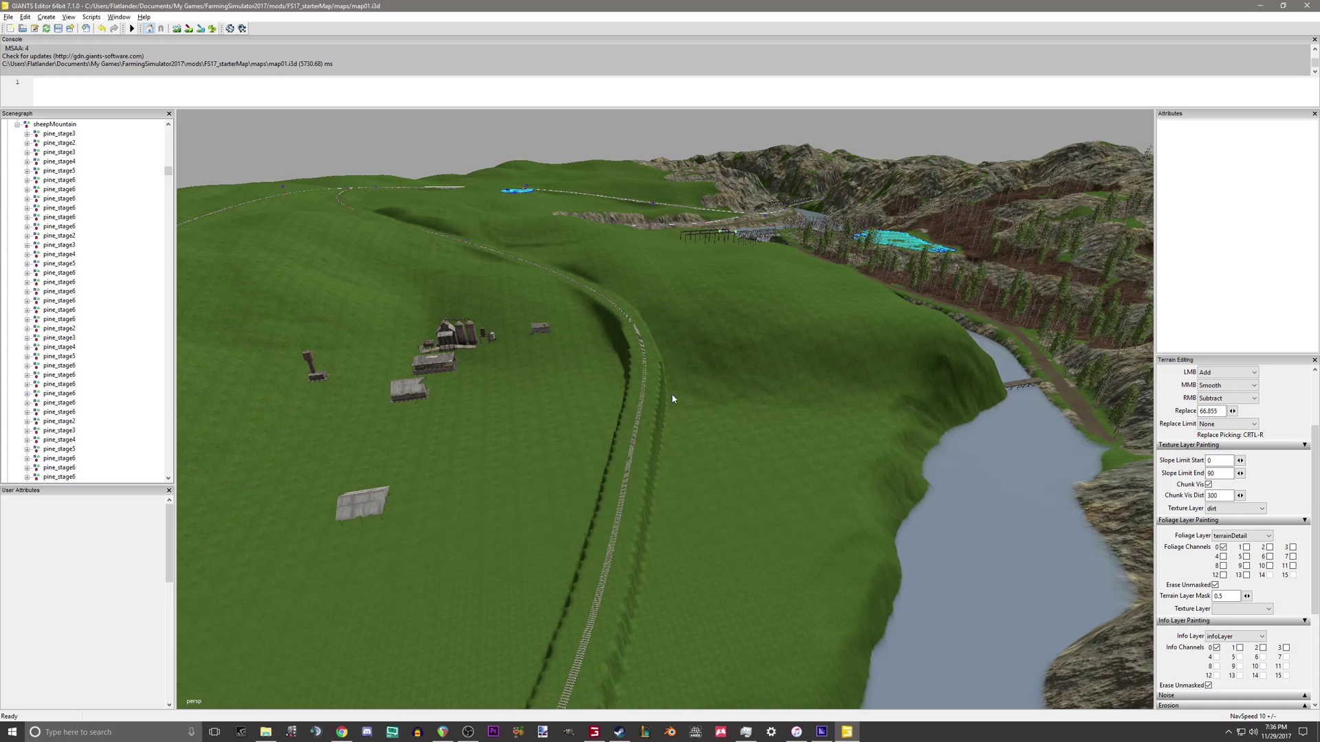
Switch the foliage layer to barley and change it to maize
{"action": "left_click", "coordinate": [1268, 536]}
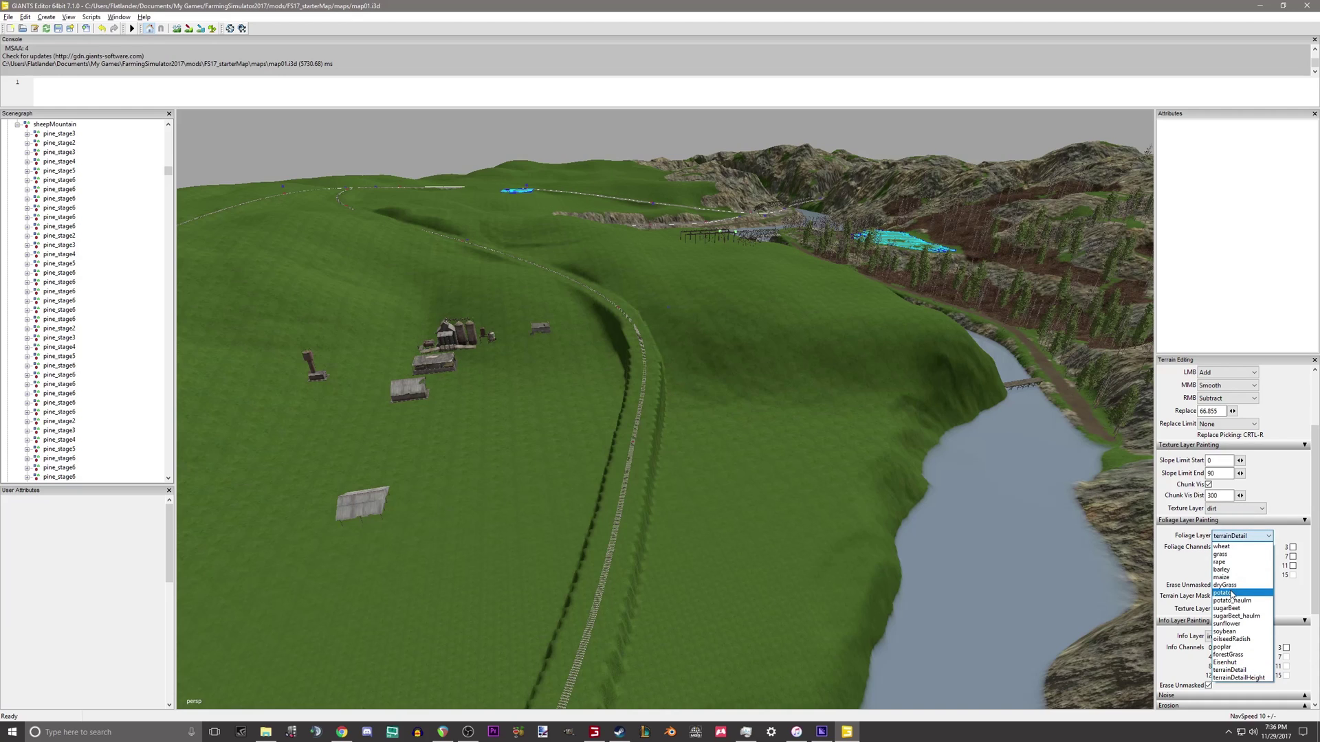
{"action": "left_click", "coordinate": [1241, 570]}
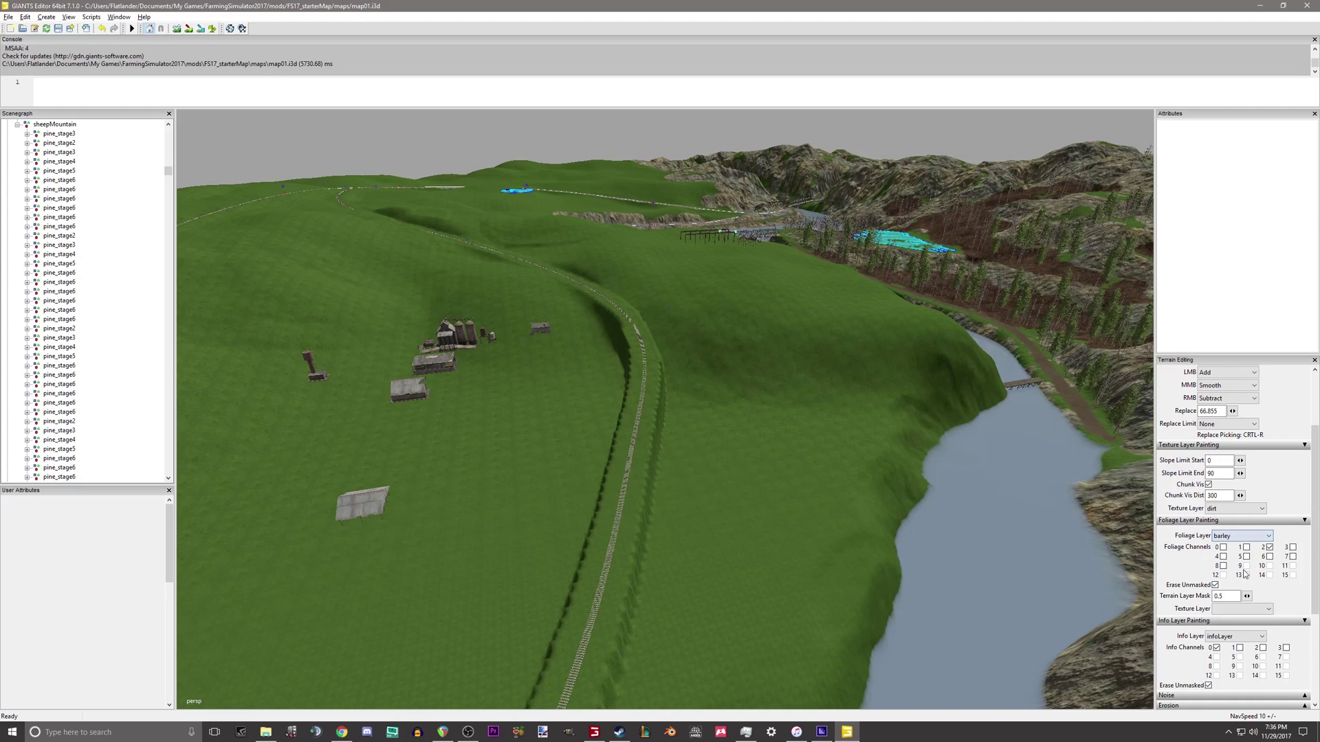
{"action": "left_click", "coordinate": [1241, 537]}
{"action": "left_click", "coordinate": [1234, 578]}
Inspect the open ground along the railway, around the farm buildings and below the radio mast hill
{"action": "right_click_drag", "start_coordinate": [591, 453], "coordinate": [1224, 103], "text": "alt"}
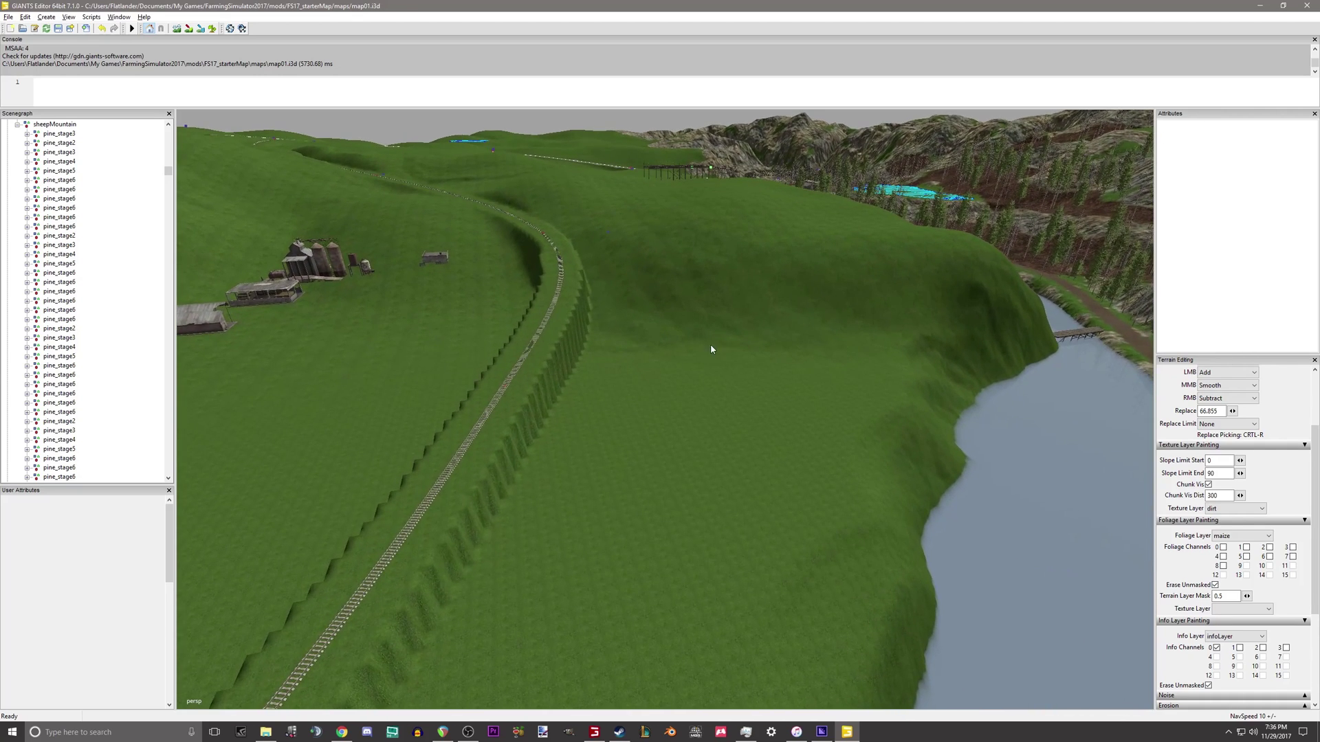
{"action": "left_click_drag", "start_coordinate": [711, 345], "coordinate": [661, 377], "text": "alt"}
{"action": "middle_click_drag", "start_coordinate": [661, 378], "coordinate": [535, 344], "text": "alt"}
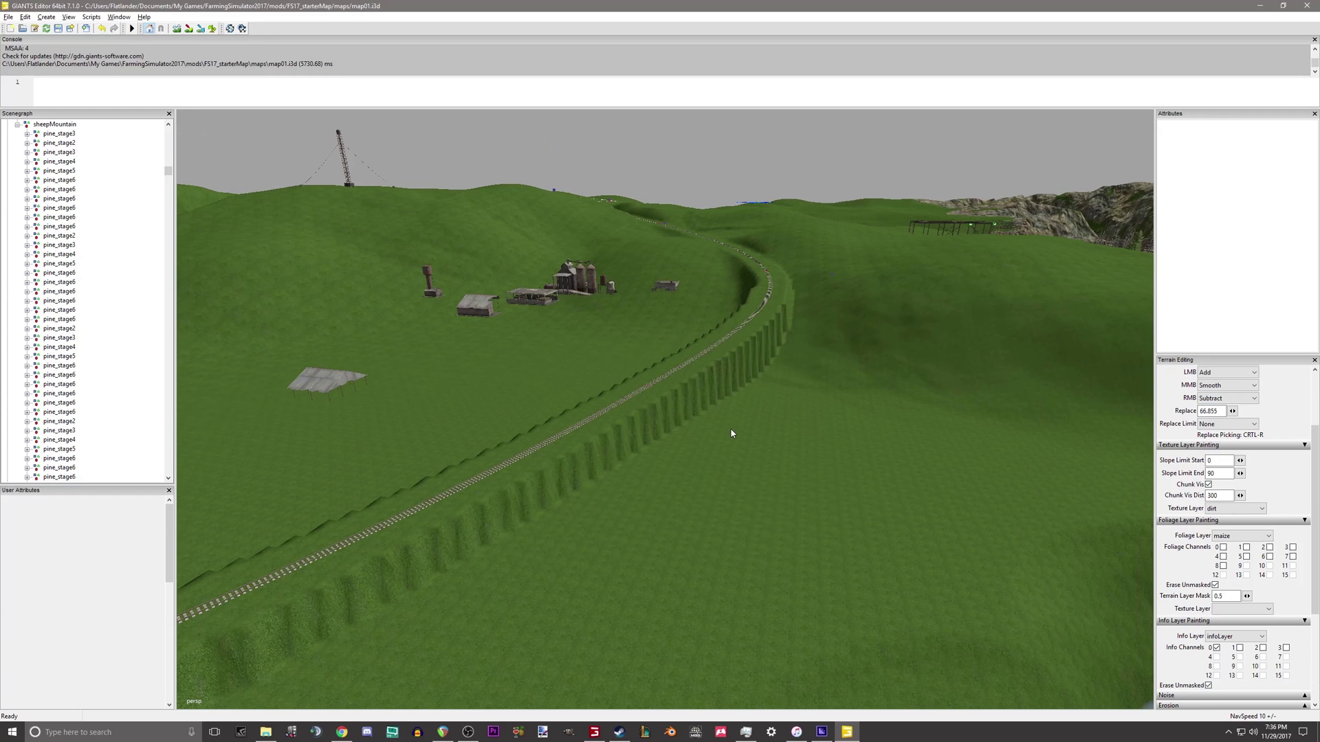
{"action": "right_click_drag", "start_coordinate": [739, 403], "coordinate": [692, 335]}
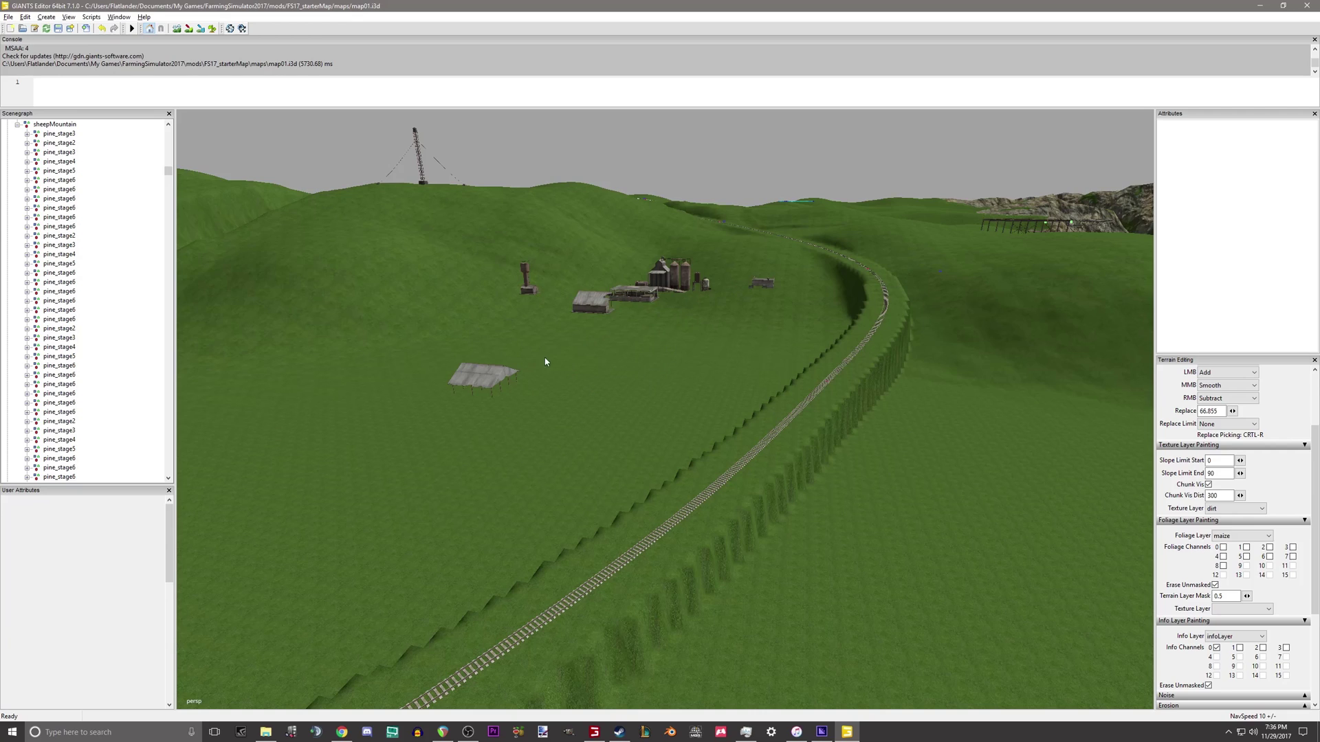
{"action": "left_click_drag", "start_coordinate": [674, 363], "coordinate": [639, 392], "text": "alt"}
{"action": "right_click_drag", "start_coordinate": [639, 392], "coordinate": [770, 374], "text": "alt"}
{"action": "middle_click_drag", "start_coordinate": [769, 374], "coordinate": [698, 381], "text": "alt"}
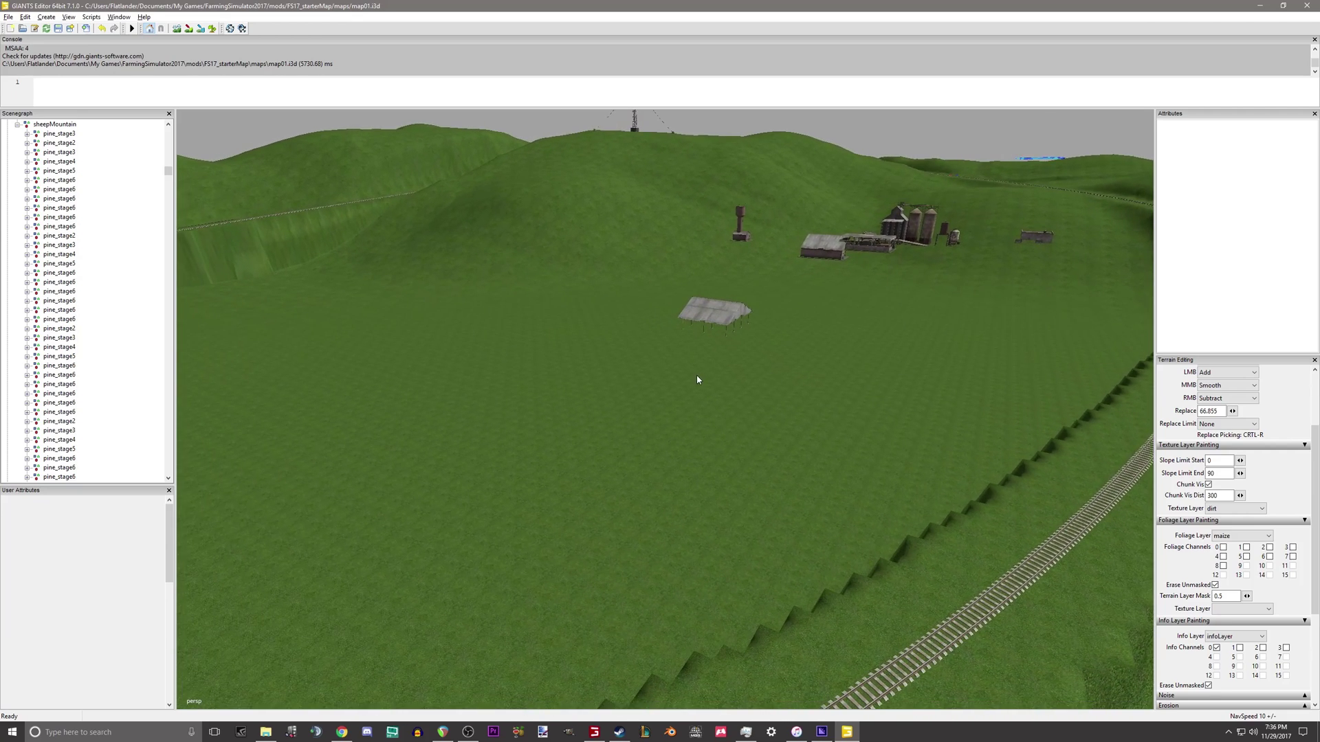
{"action": "left_click_drag", "start_coordinate": [698, 380], "coordinate": [783, 349], "text": "alt"}
{"action": "right_click_drag", "start_coordinate": [783, 349], "coordinate": [630, 488]}
{"action": "middle_click_drag", "start_coordinate": [629, 488], "coordinate": [527, 459], "text": "alt"}
{"action": "right_click_drag", "start_coordinate": [527, 459], "coordinate": [1265, 230], "text": "alt"}
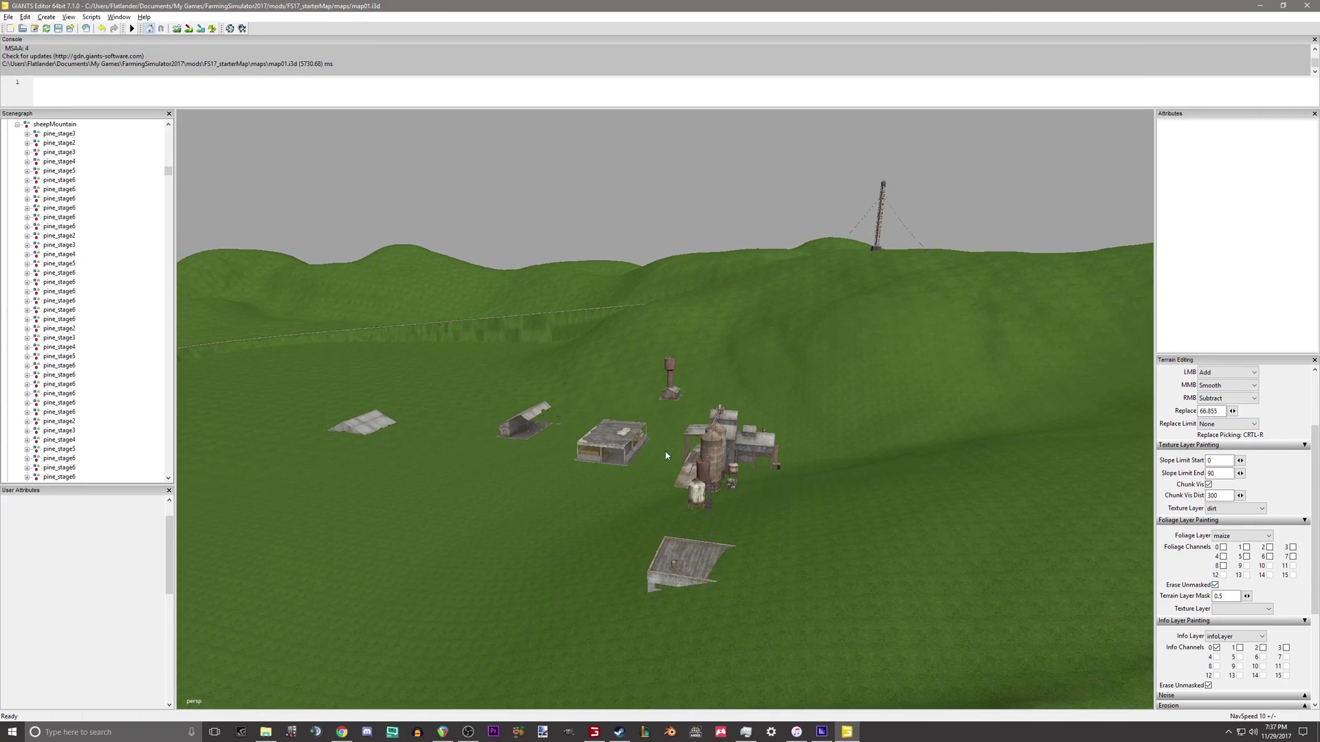
{"action": "right_click_drag", "start_coordinate": [665, 453], "coordinate": [598, 448]}
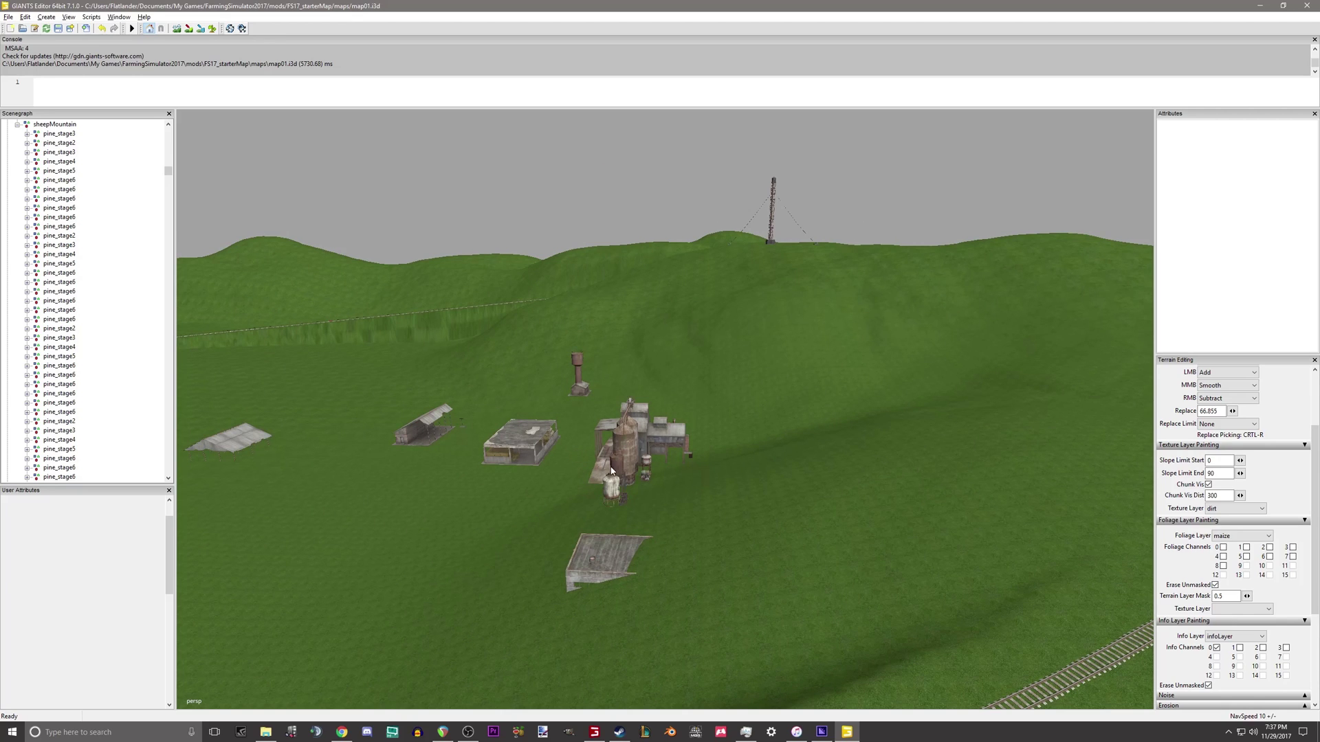
Examine the grassy clearing in the pine forest at ground level and the wooden bridge over the river
{"action": "left_click_drag", "start_coordinate": [534, 548], "coordinate": [727, 492], "text": "alt"}
{"action": "right_click_drag", "start_coordinate": [727, 493], "coordinate": [852, 268], "text": "alt"}
{"action": "left_click_drag", "start_coordinate": [852, 268], "coordinate": [761, 374], "text": "alt"}
{"action": "right_click_drag", "start_coordinate": [936, 355], "coordinate": [267, 190]}
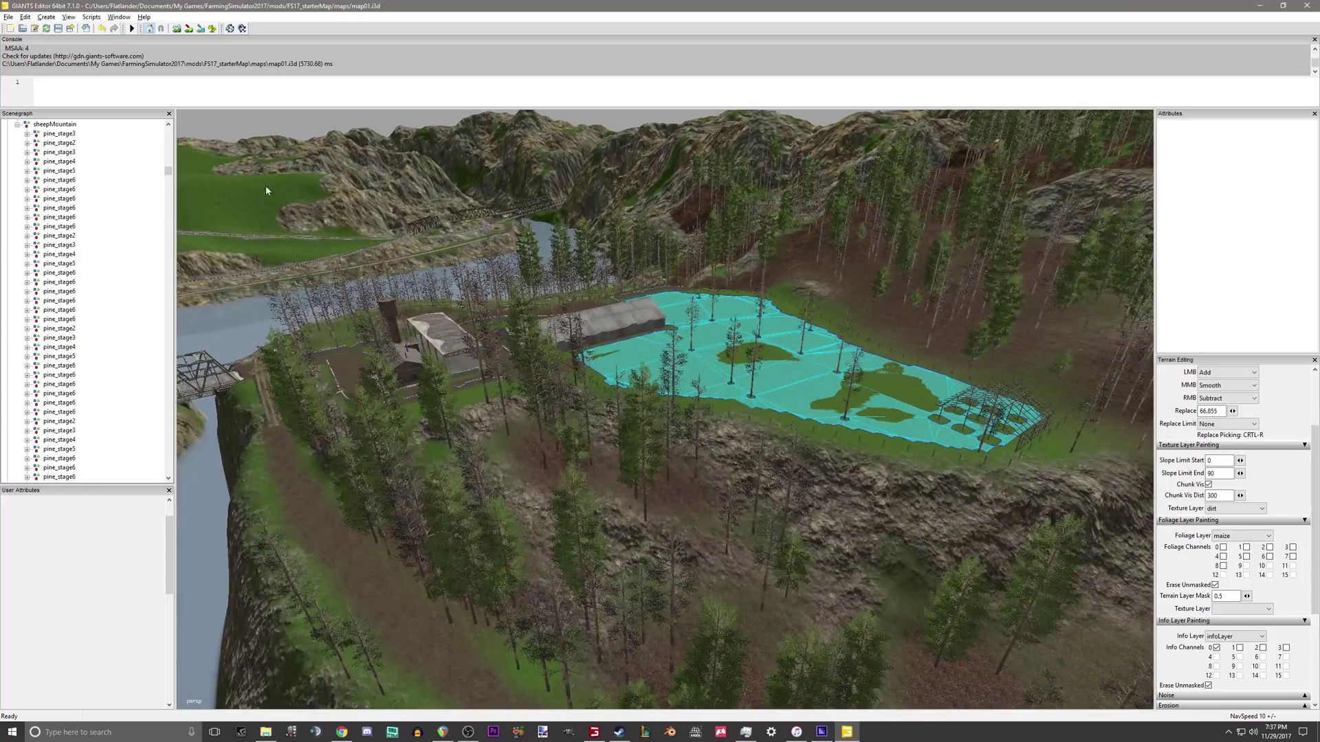
{"action": "left_click_drag", "start_coordinate": [672, 459], "coordinate": [648, 397], "text": "alt"}
{"action": "scroll", "coordinate": [653, 468], "scroll_direction": "up", "scroll_amount": 3}
{"action": "right_click_drag", "start_coordinate": [648, 397], "coordinate": [1161, 411], "text": "alt"}
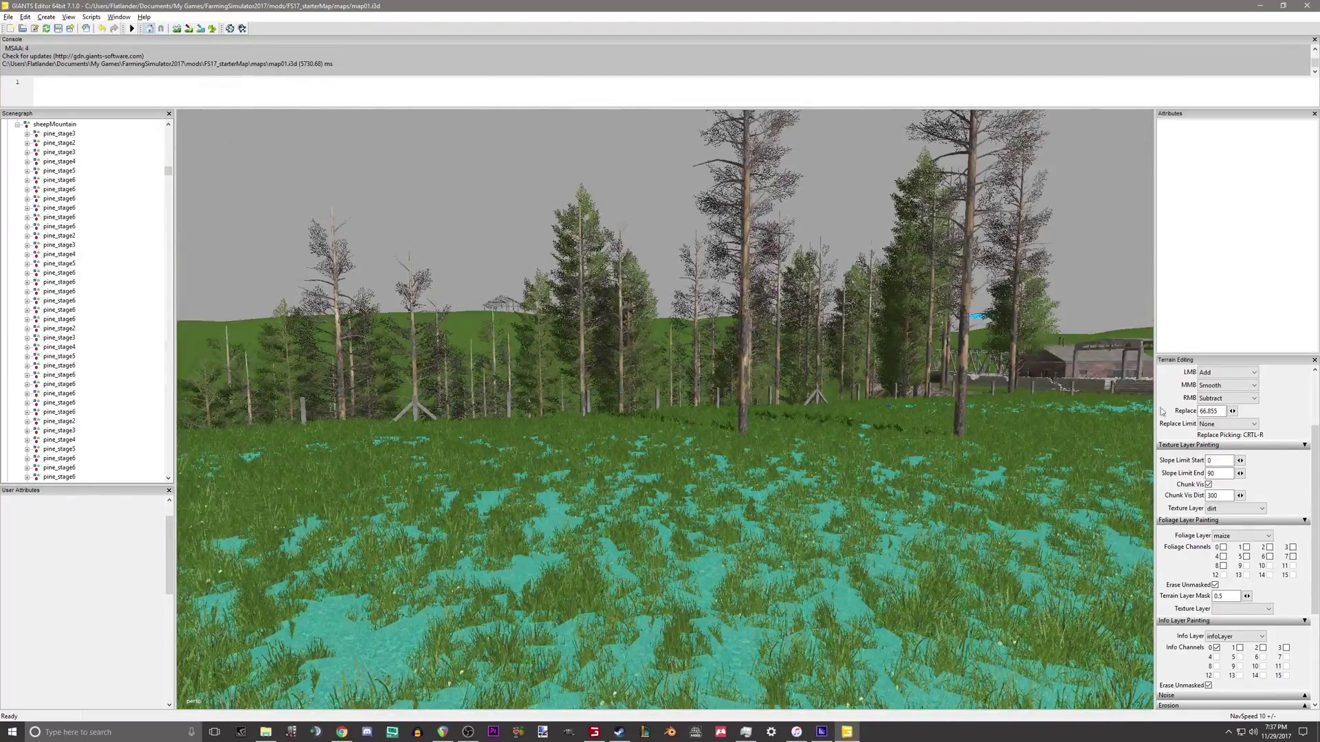
{"action": "right_click_drag", "start_coordinate": [883, 297], "coordinate": [751, 476]}
{"action": "right_click_drag", "start_coordinate": [585, 448], "coordinate": [805, 372]}
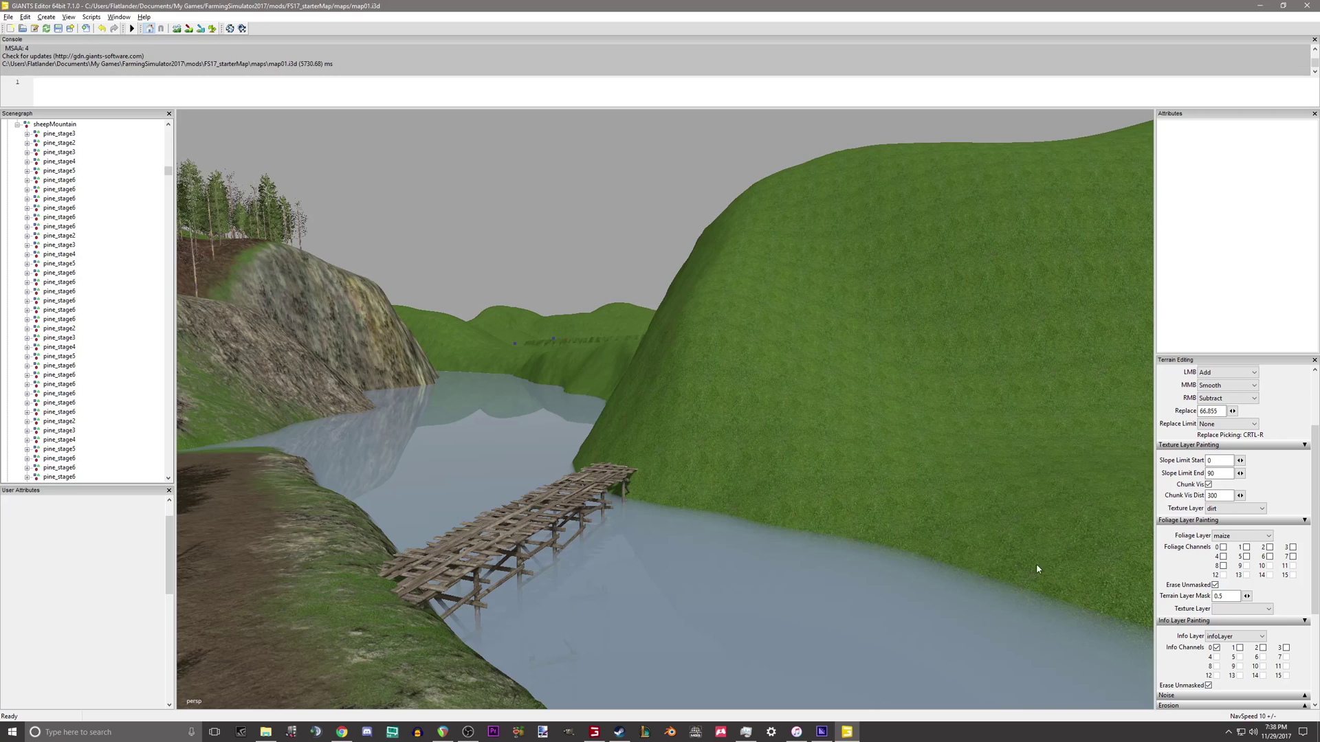
Review the texture layers offered as a foliage painting mask, leave the mask blank, and inspect the rocky riverbank
{"action": "left_click", "coordinate": [1255, 610]}
{"action": "left_click", "coordinate": [1250, 614]}
{"action": "left_click_drag", "start_coordinate": [503, 304], "coordinate": [589, 310], "text": "alt"}
{"action": "right_click_drag", "start_coordinate": [589, 309], "coordinate": [564, 523], "text": "alt"}
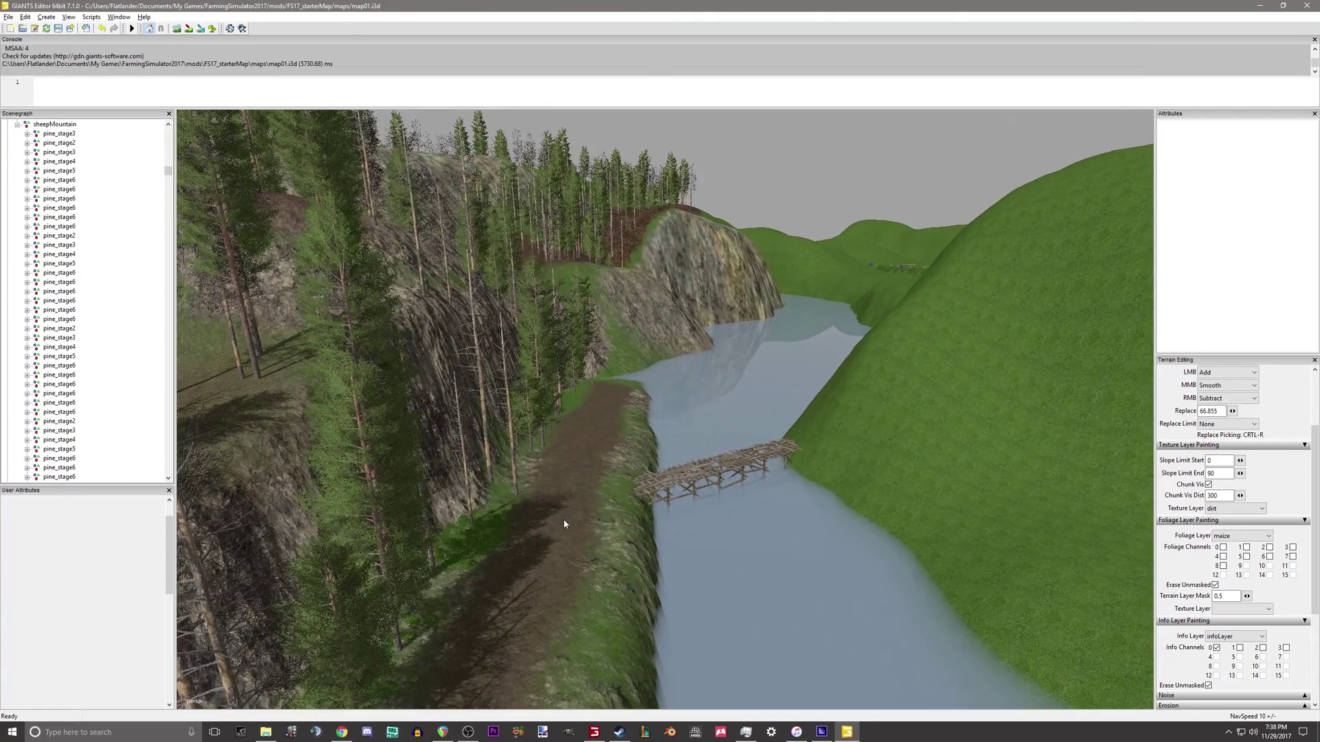
{"action": "left_click", "coordinate": [1236, 607]}
{"action": "middle_click_drag", "start_coordinate": [584, 453], "coordinate": [636, 553], "text": "alt"}
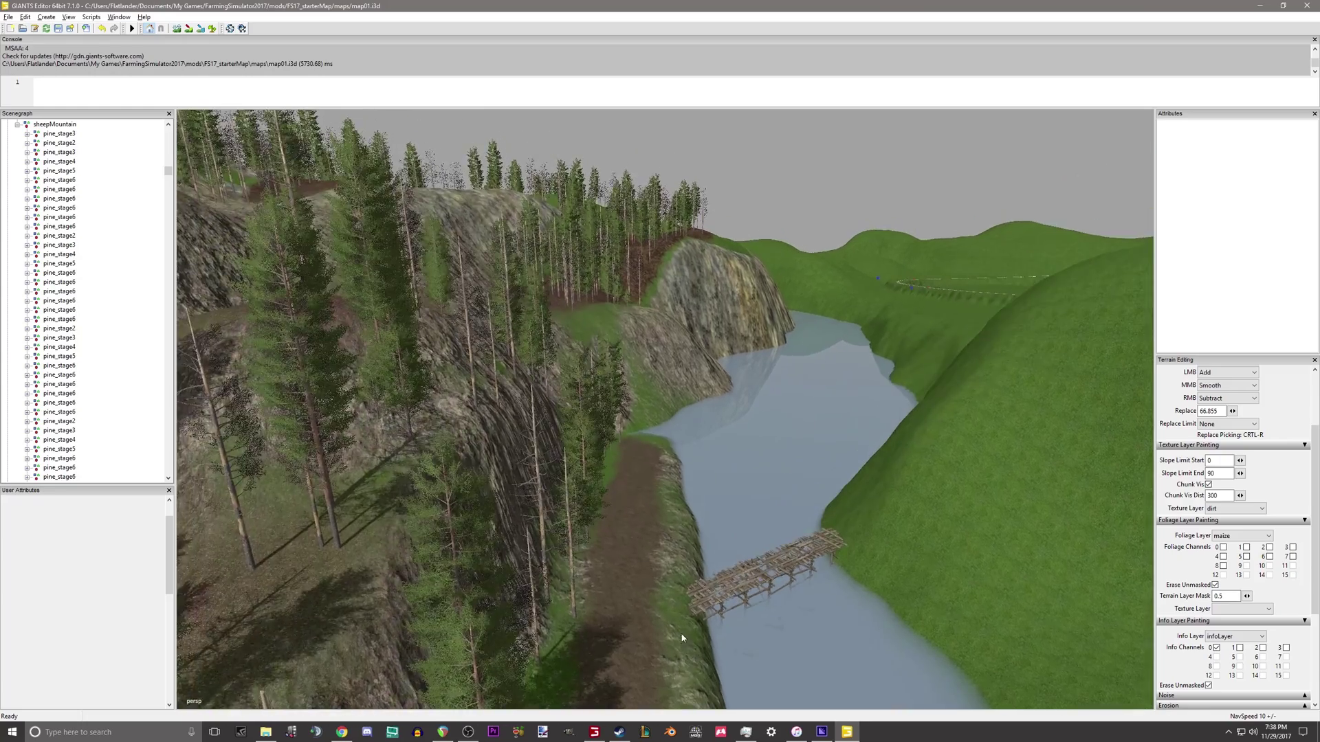
{"action": "right_click_drag", "start_coordinate": [636, 554], "coordinate": [1305, 207], "text": "alt"}
{"action": "right_click_drag", "start_coordinate": [756, 468], "coordinate": [983, 364], "text": "alt"}
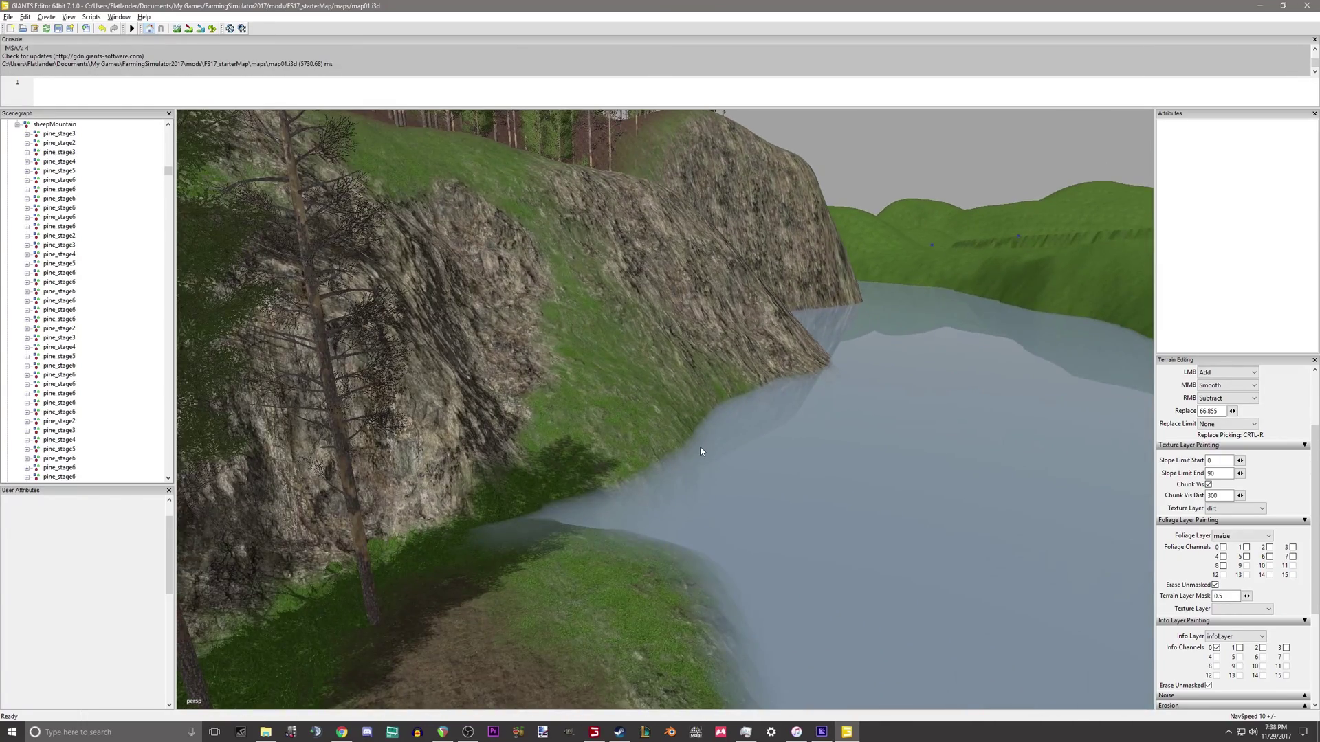
{"action": "left_click", "coordinate": [1238, 610]}
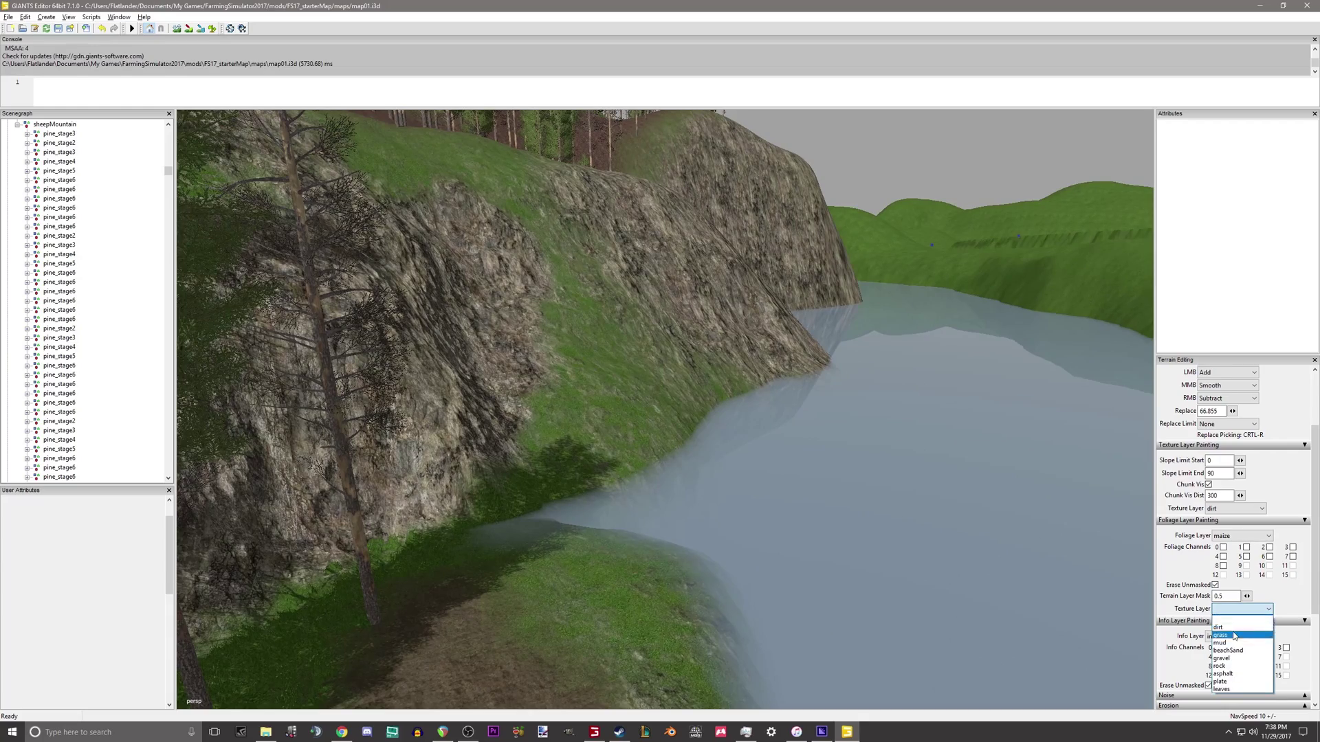
{"action": "left_click", "coordinate": [1238, 612]}
View the pine-covered slope above the river road, then open the object Replace dialog and close it without replacing anything
{"action": "right_click_drag", "start_coordinate": [772, 467], "coordinate": [692, 530]}
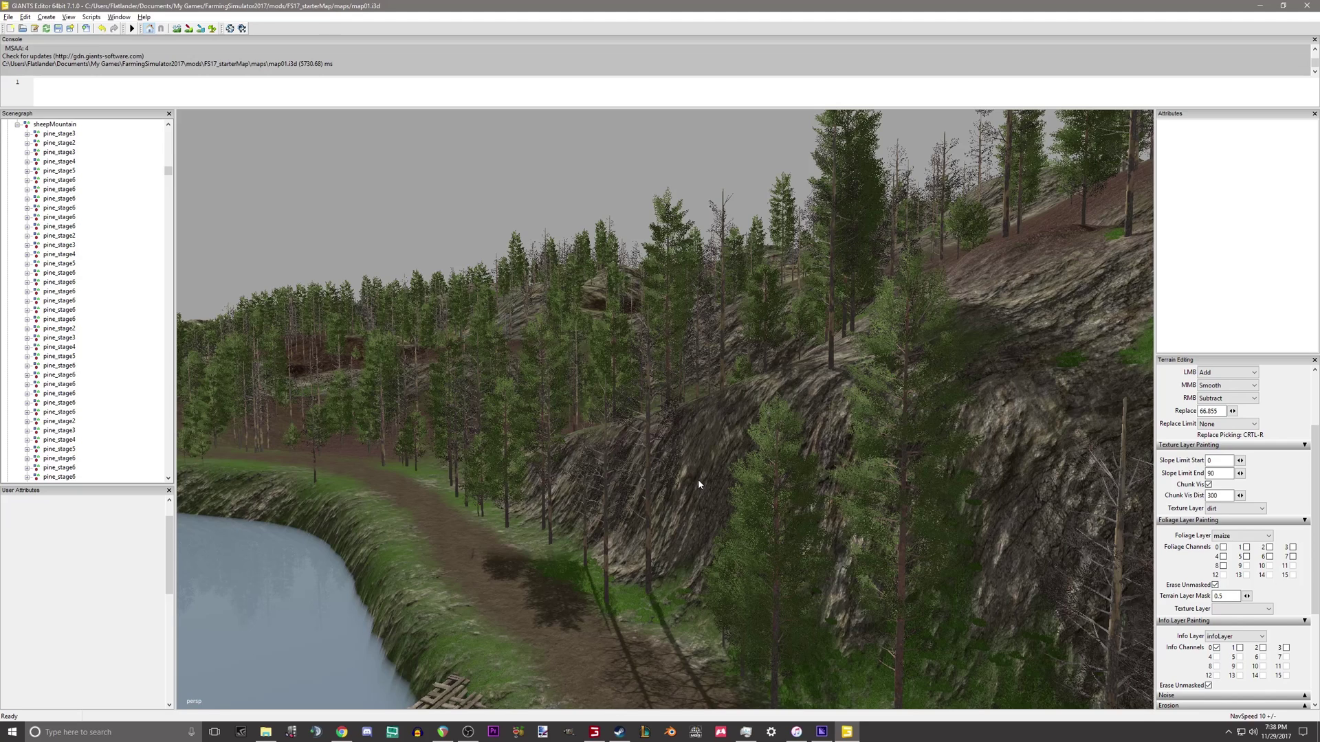
{"action": "key", "text": "ctrl+r"}
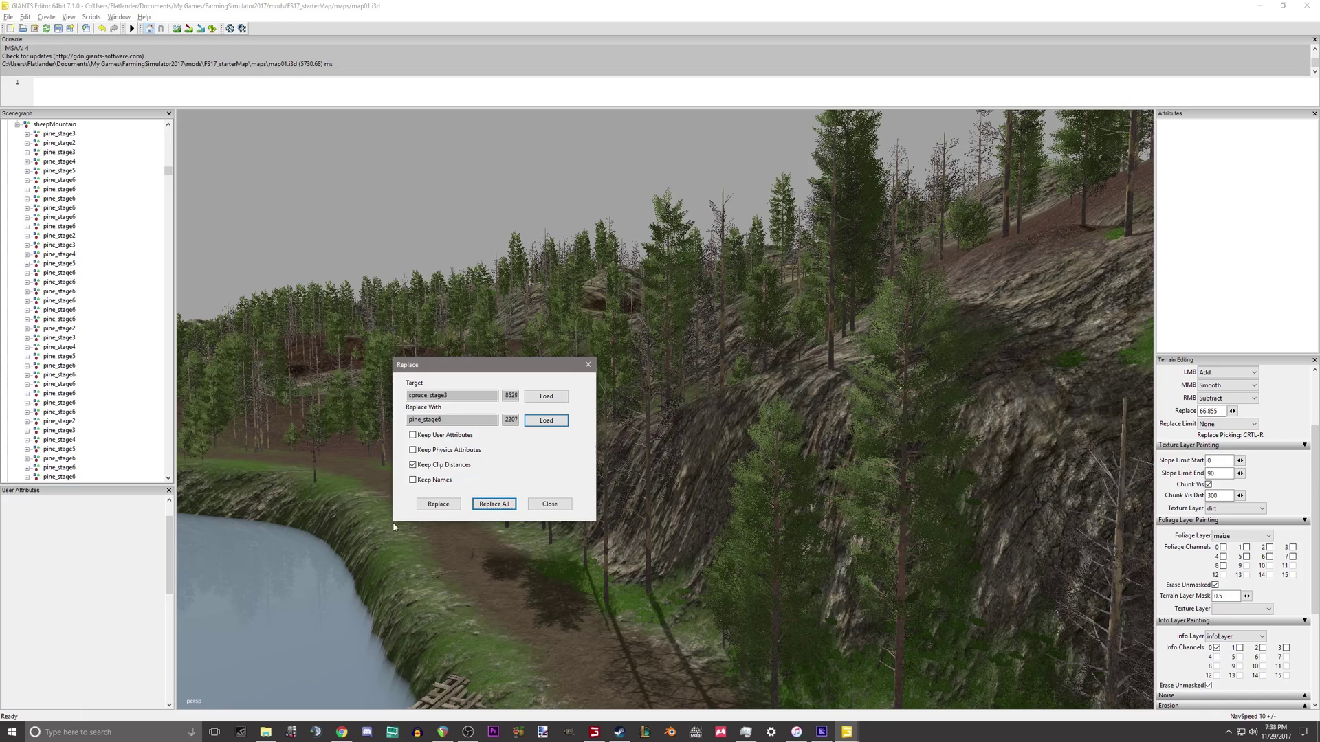
{"action": "left_click", "coordinate": [588, 364]}
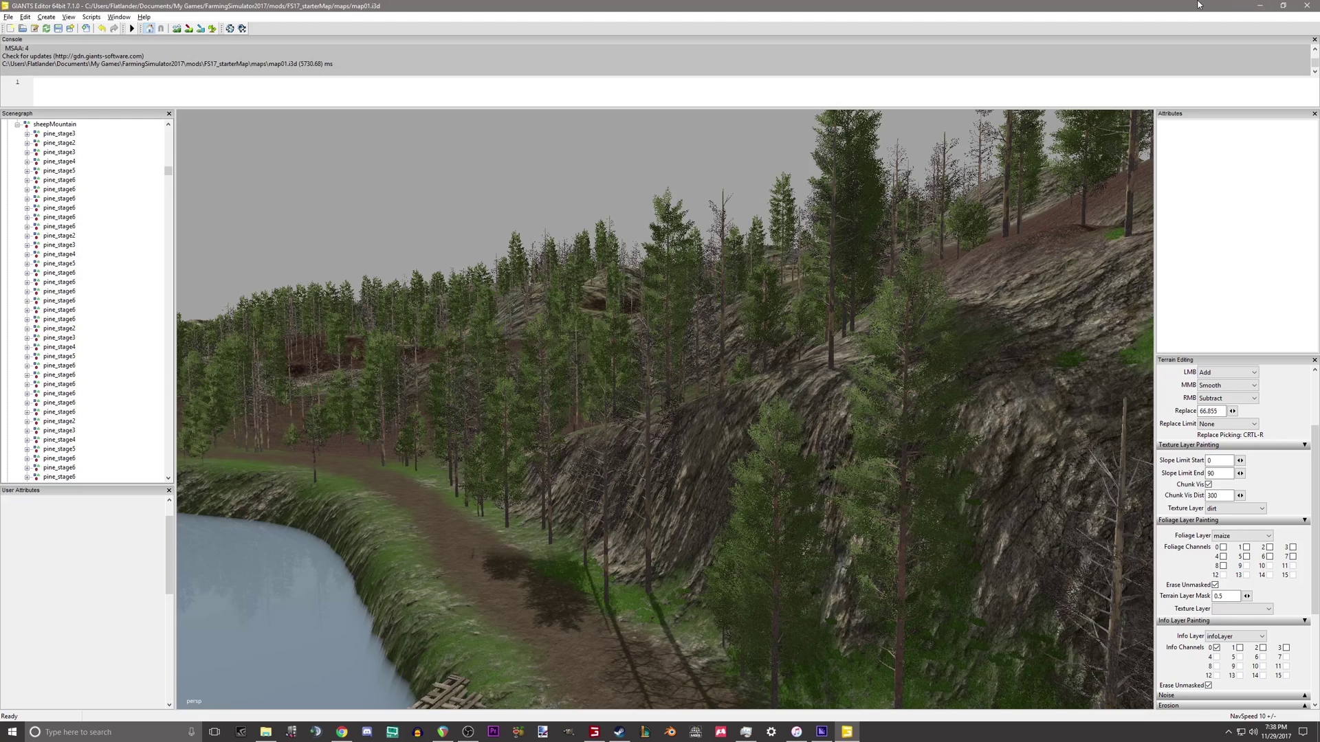
Close the map01.i3d map and exit the map editor
{"action": "left_click", "coordinate": [1306, 6]}
{"action": "left_click", "coordinate": [748, 370]}
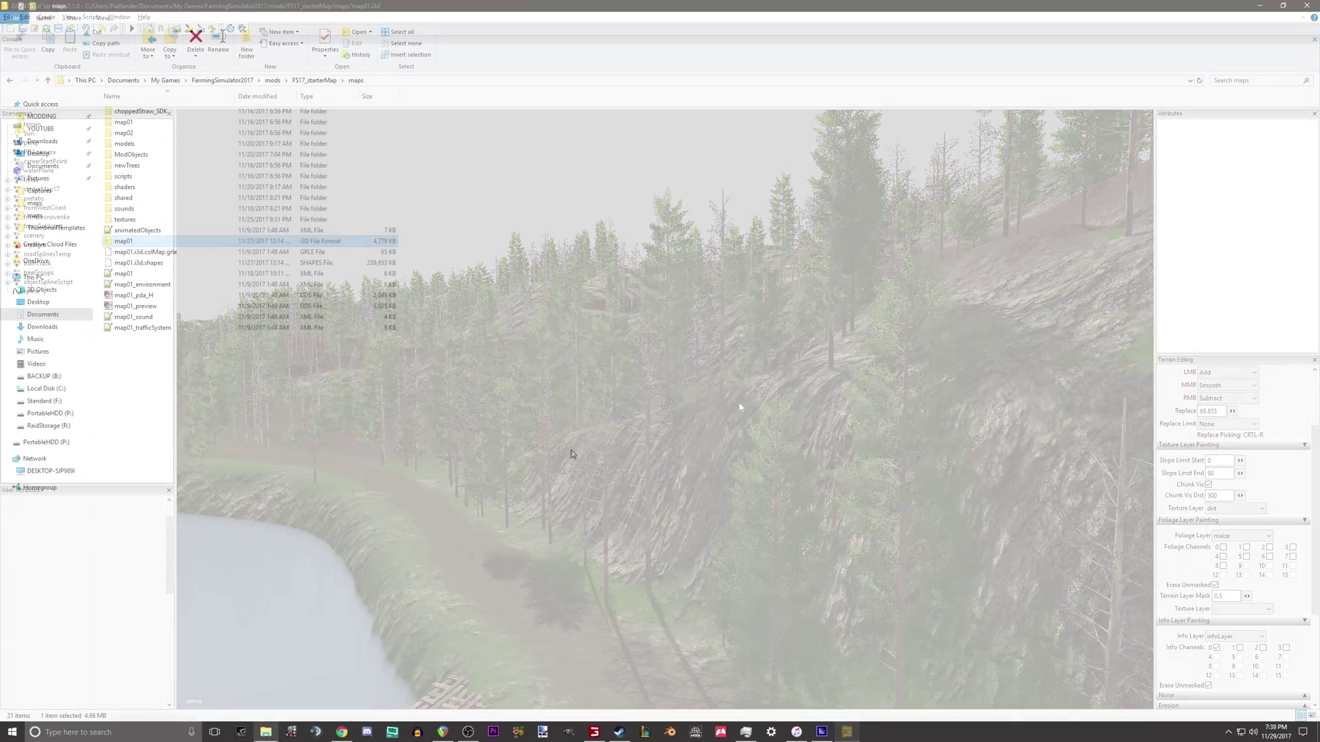